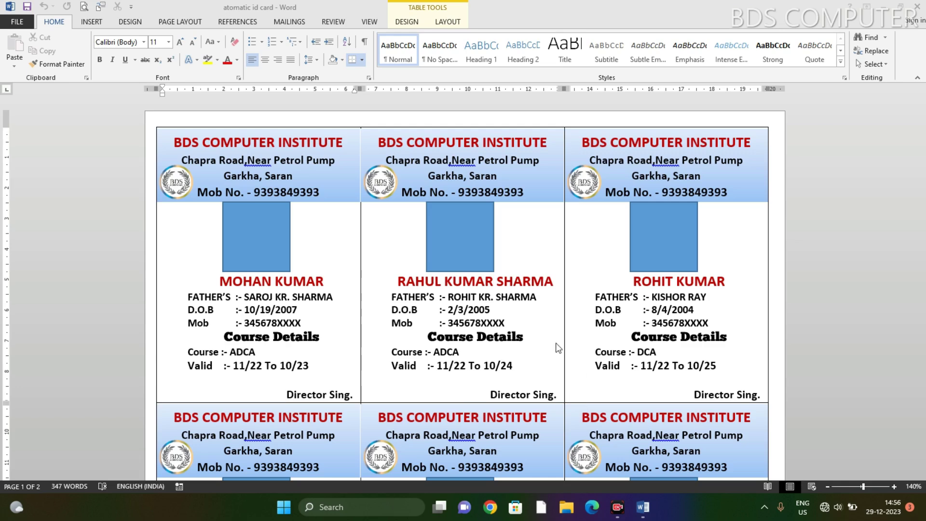
- Start a new blank document and enter 0.3 cm for the top and left custom margins
key(ctrl+n)
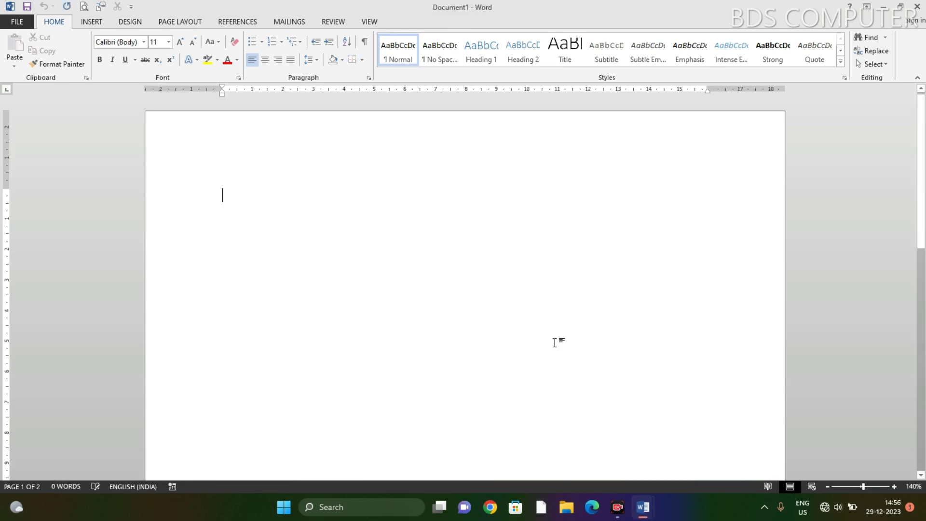
click(187, 21)
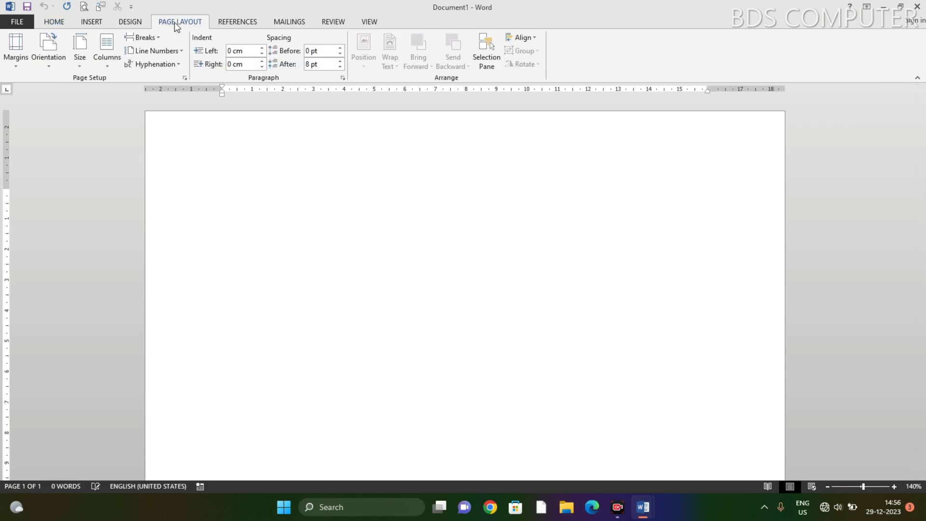
click(16, 57)
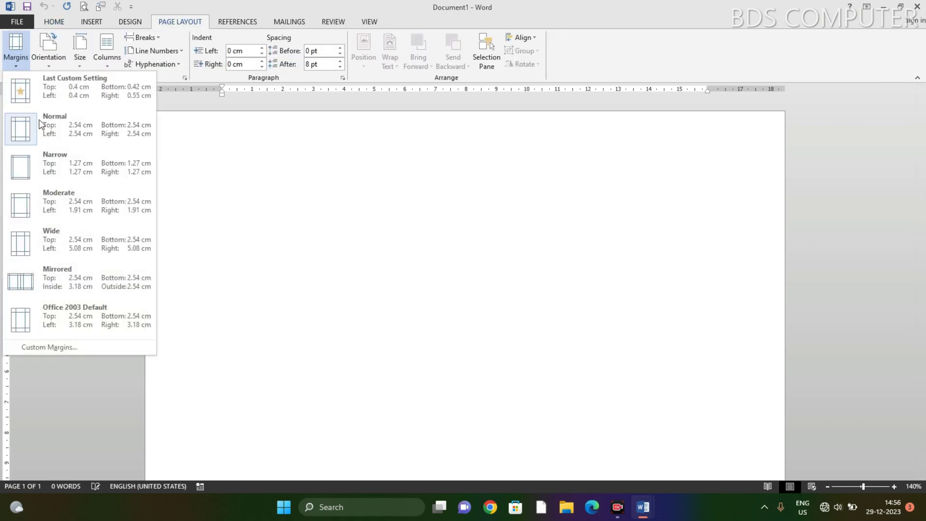
click(34, 349)
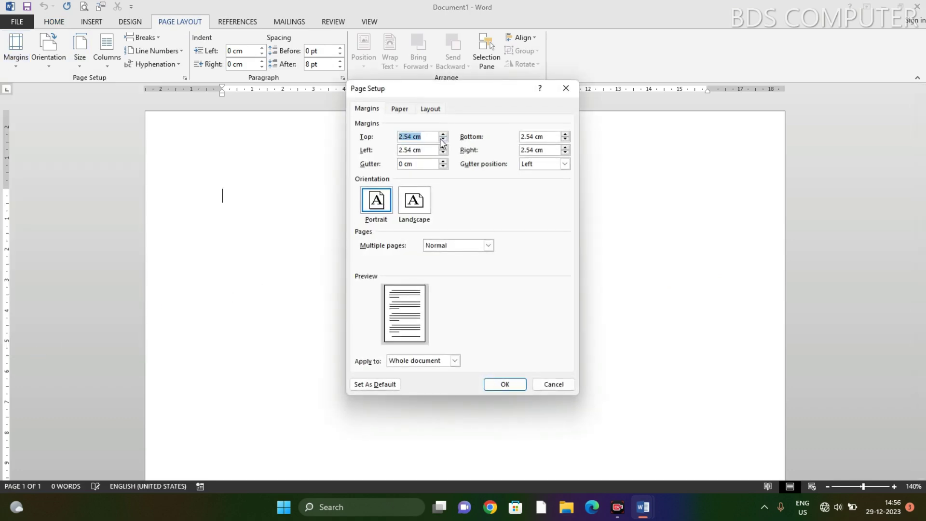
key(BackSpace)
text(0.)
text(3)
drag(404, 150, 412, 150)
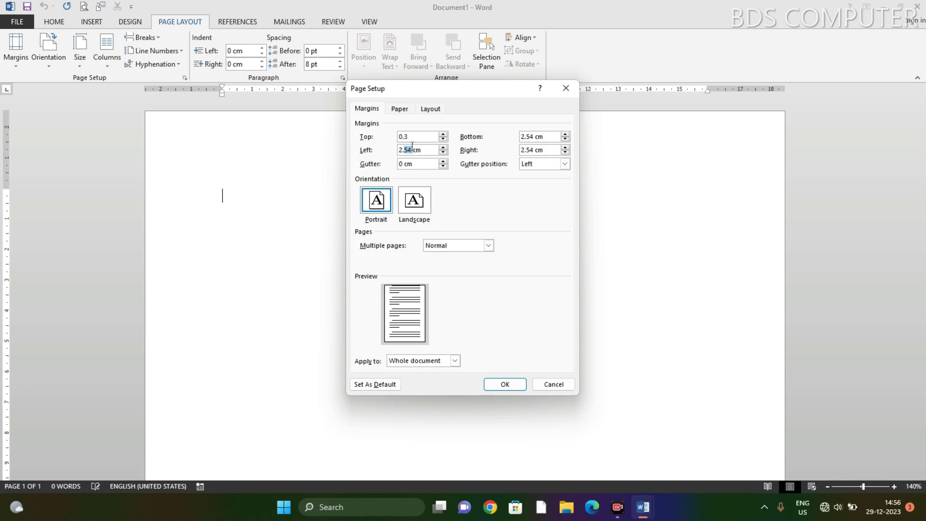
click(412, 150)
double_click(411, 150)
triple_click(411, 149)
text(0.3)
- Set bottom and right margins to 0.3 cm, then accept Word's fix to printable minimums
click(531, 136)
triple_click(531, 136)
text(0)
text(.3)
triple_click(536, 150)
text(0)
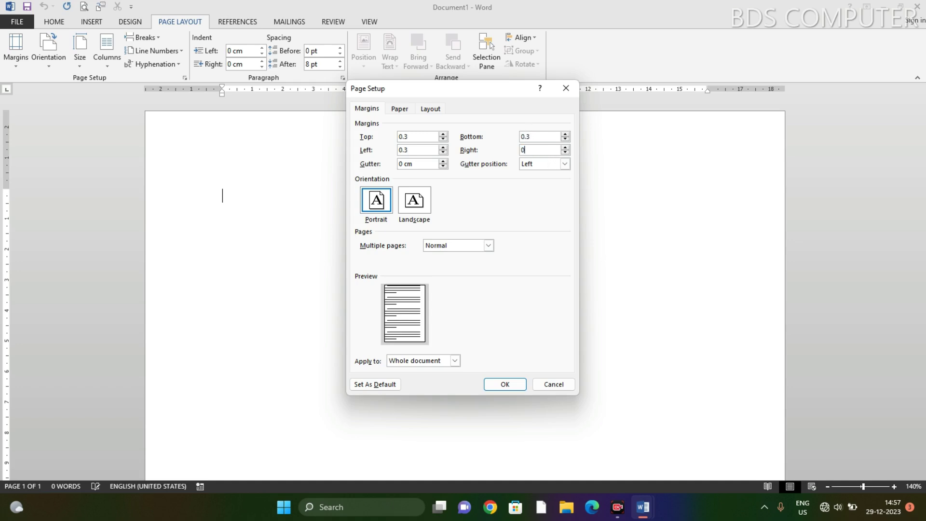
text(.3)
click(502, 383)
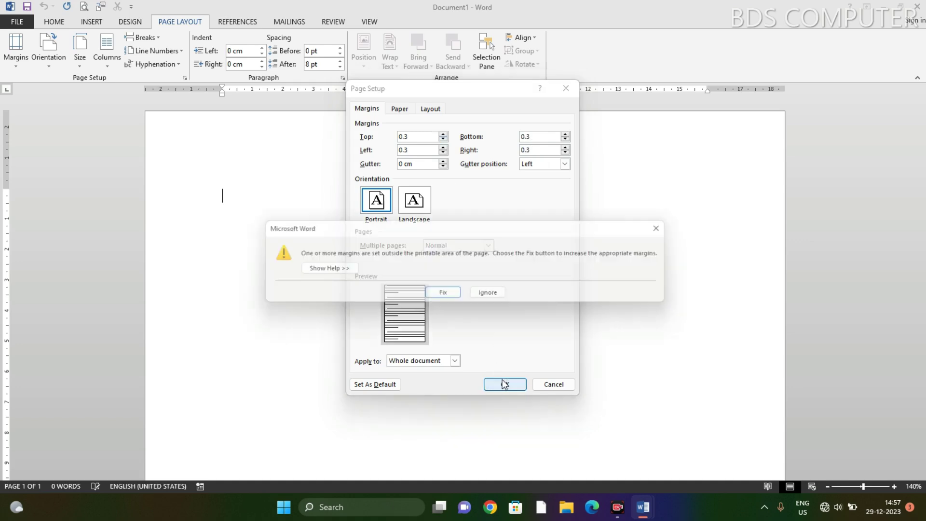
click(451, 299)
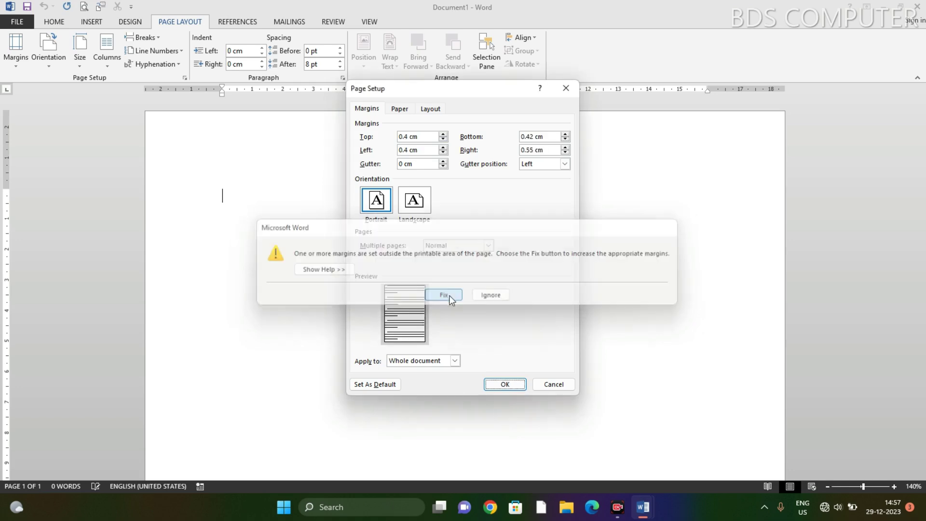
click(501, 384)
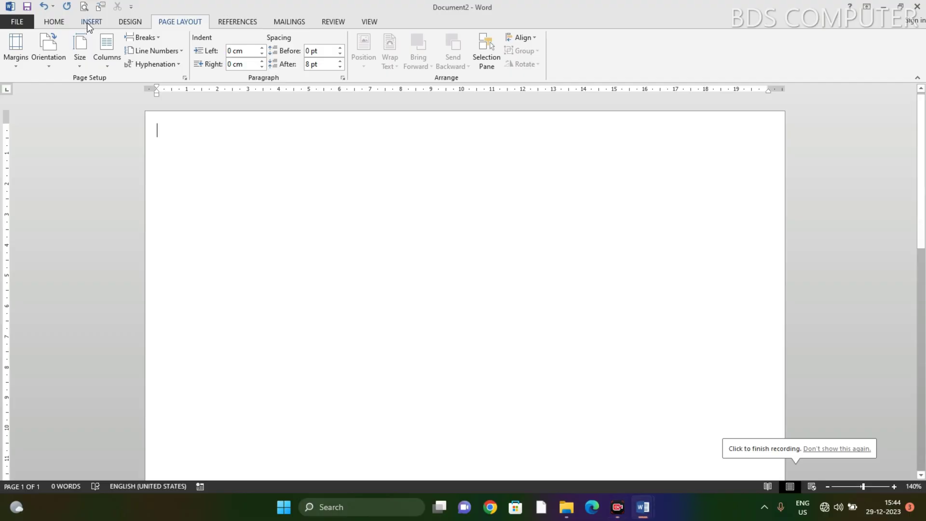
- Insert a table with 3 columns and 3 rows
click(86, 22)
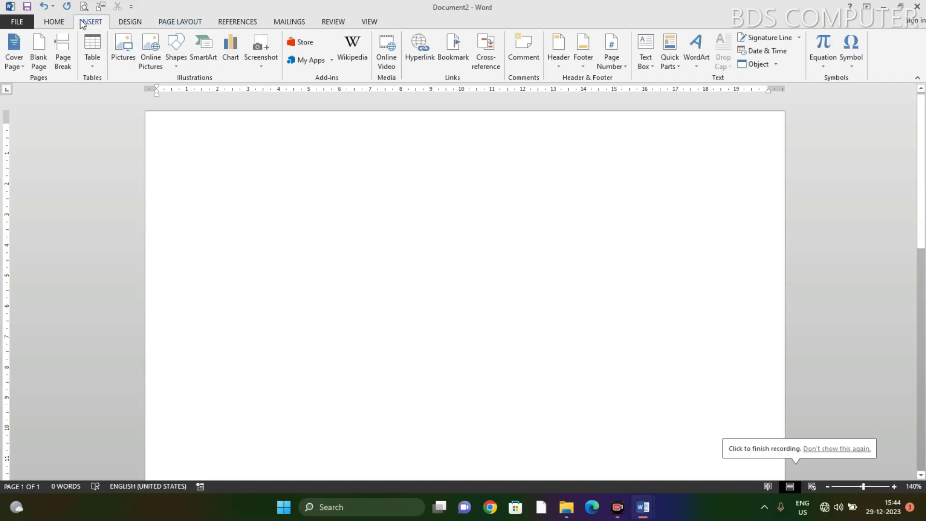
click(93, 68)
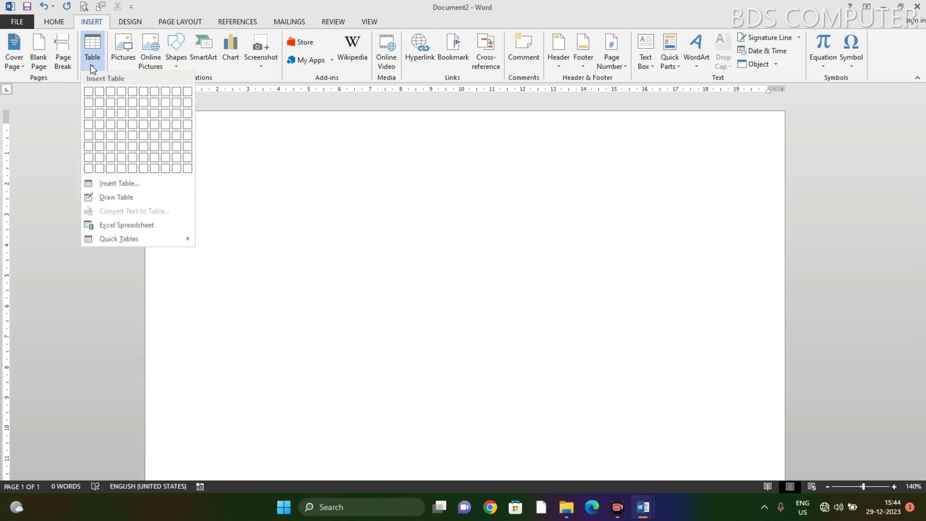
click(121, 184)
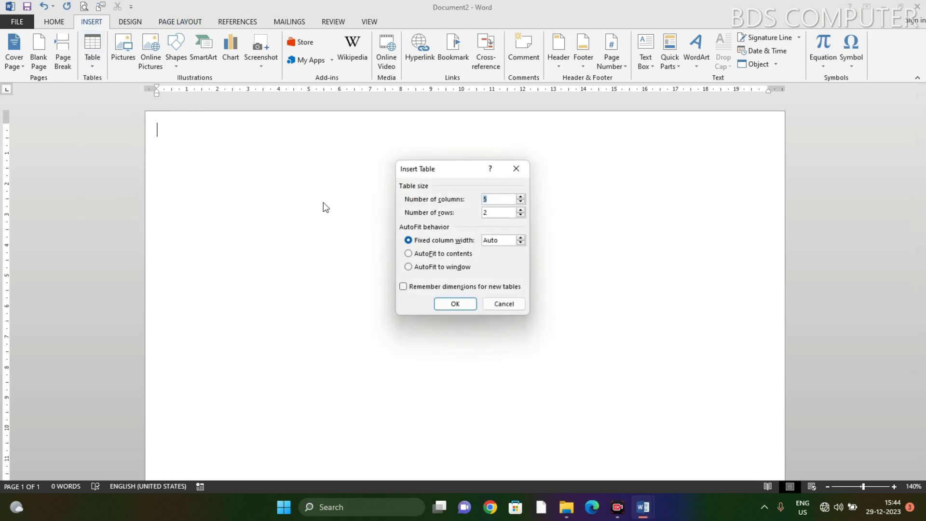
key(BackSpace)
text(3)
double_click(498, 213)
text(3)
click(439, 304)
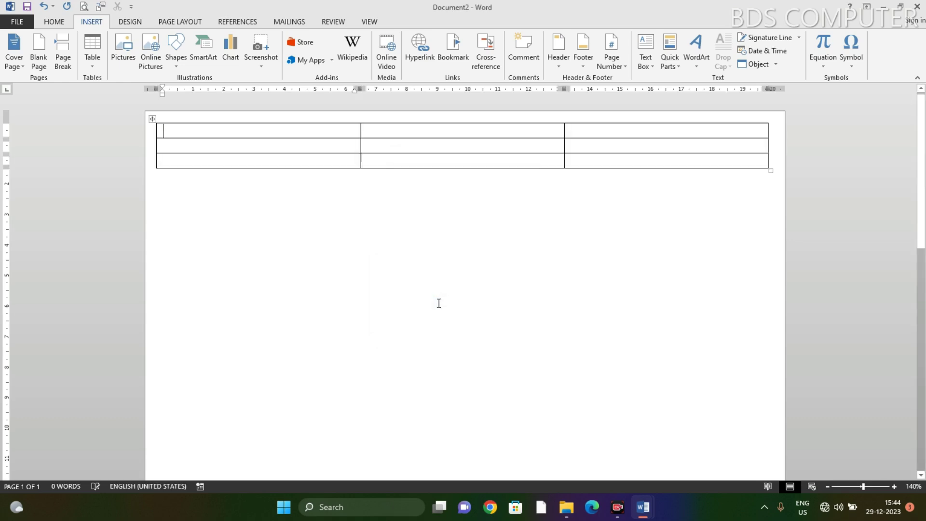
- Set every row of the table to 9 cm height
click(151, 120)
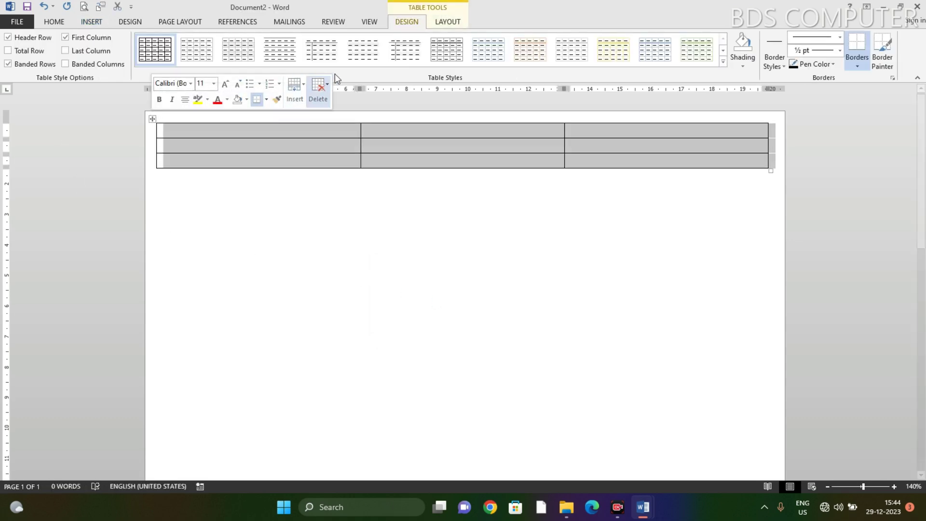
click(449, 22)
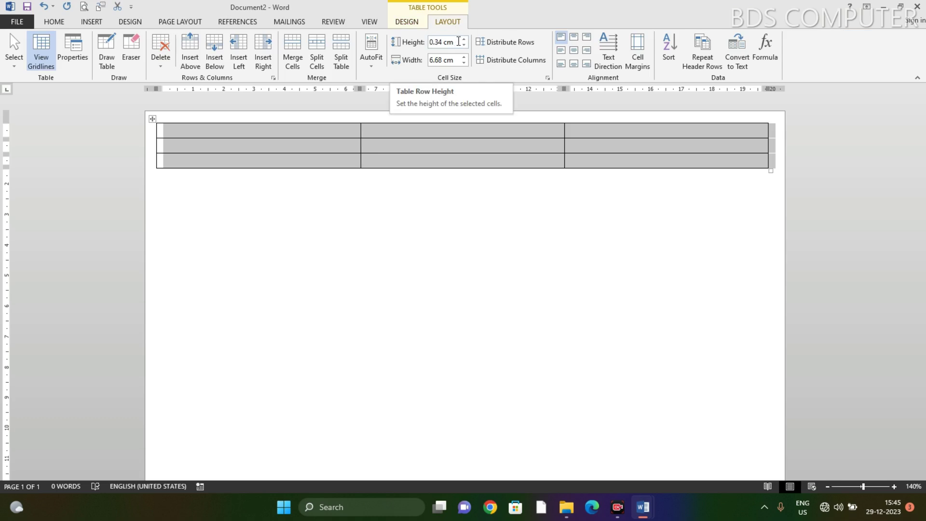
click(458, 41)
key(BackSpace)
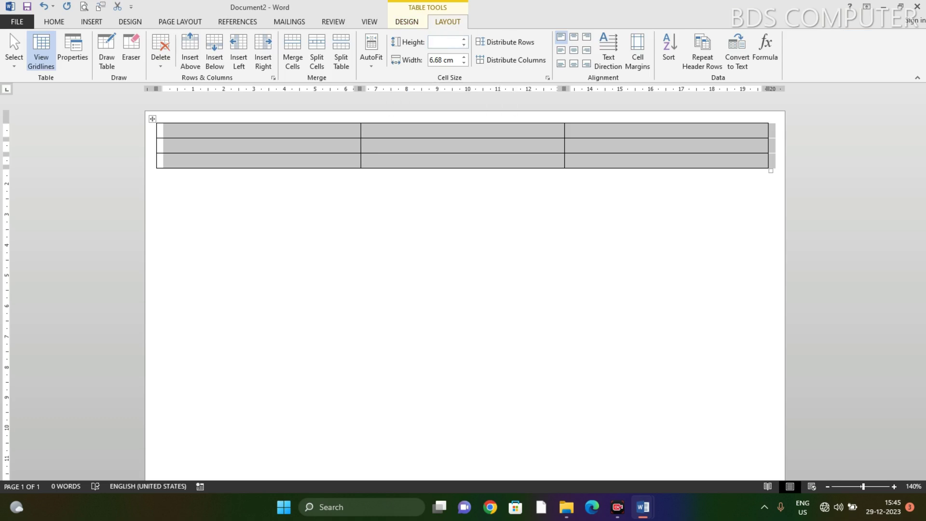
text(9)
click(452, 60)
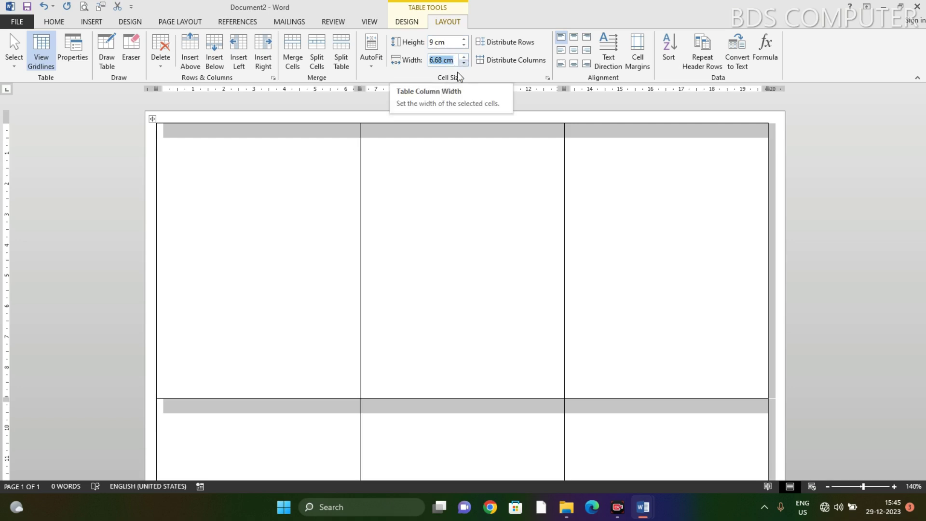
click(236, 170)
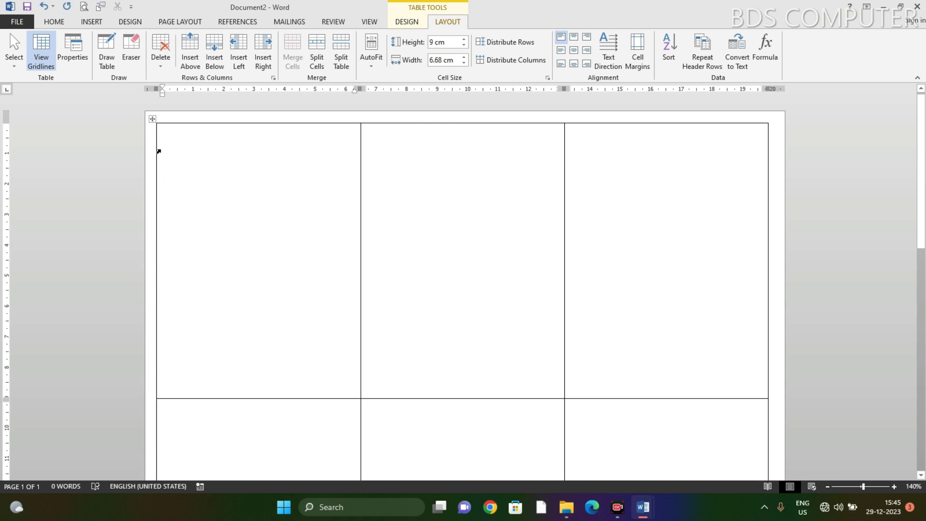
- Draw a rectangle across the top of the first table cell
click(91, 22)
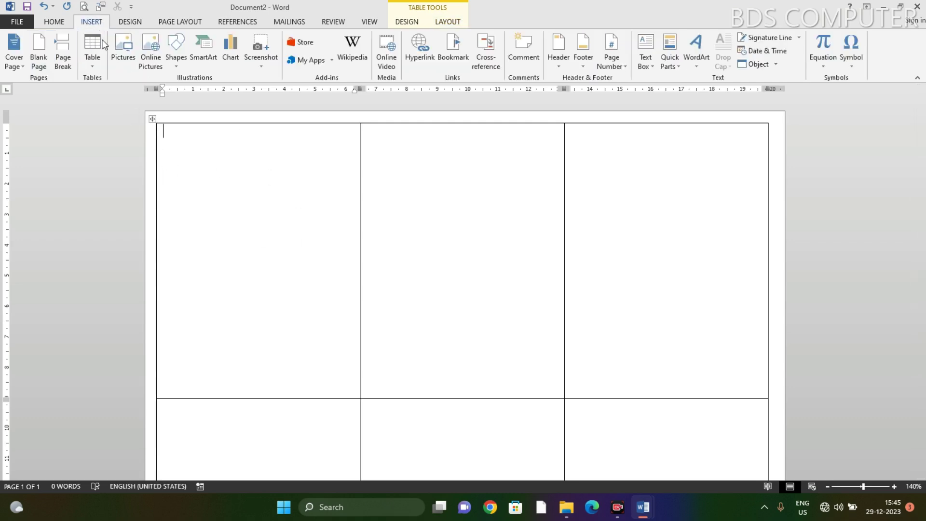
click(176, 57)
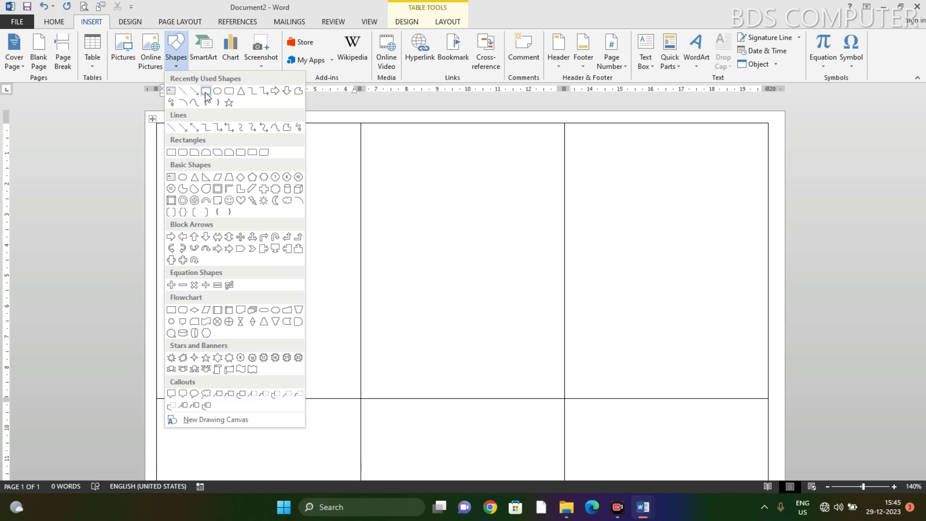
click(206, 91)
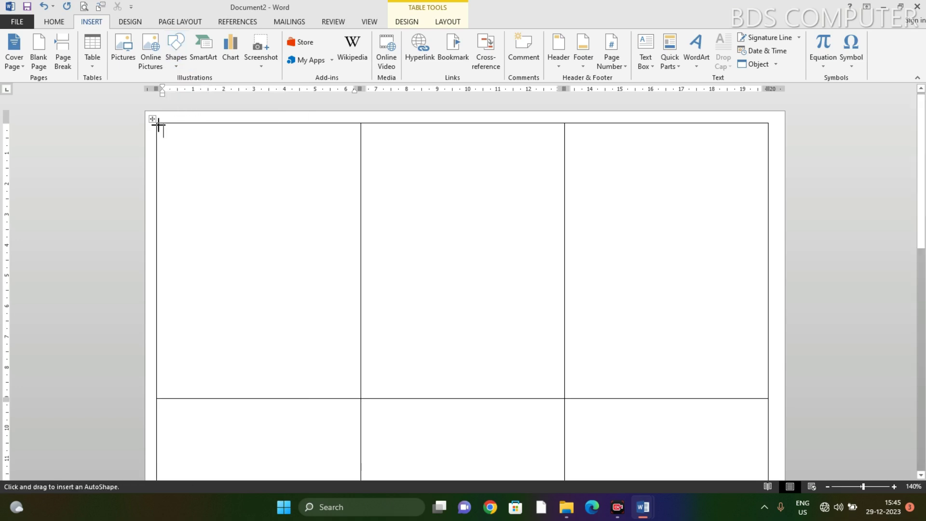
mouse_move(156, 124)
mouse_down()
mouse_move(163, 142)
mouse_move(227, 188)
mouse_move(301, 207)
mouse_move(362, 204)
mouse_up()
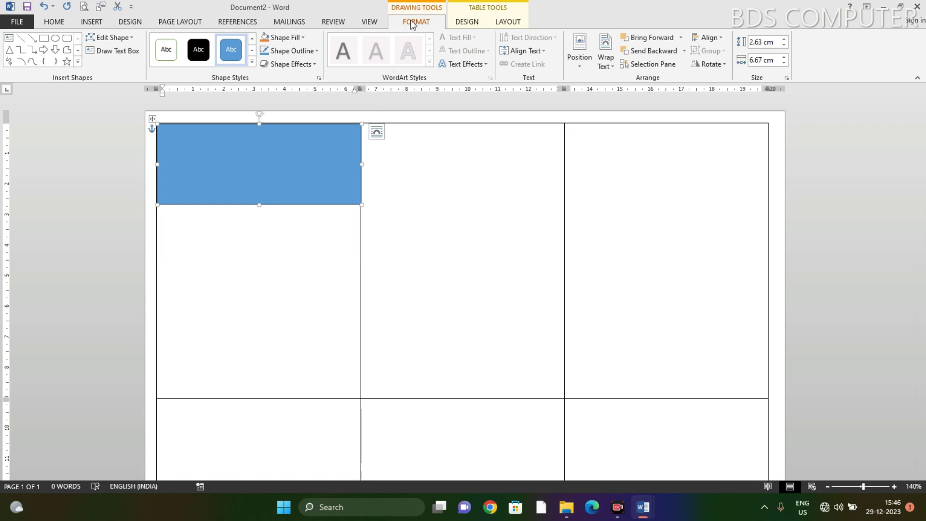
- Give the rectangle a light blue gradient fill and no outline
click(294, 37)
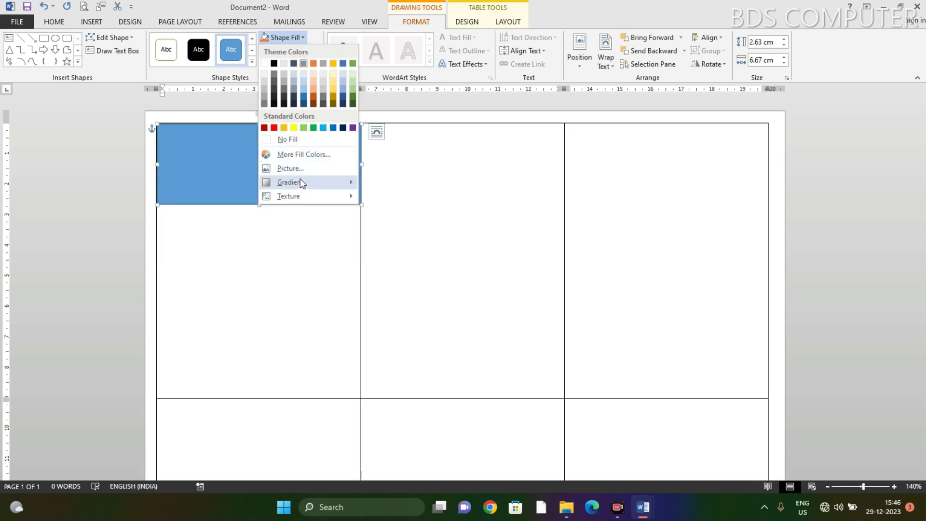
mouse_move(290, 182)
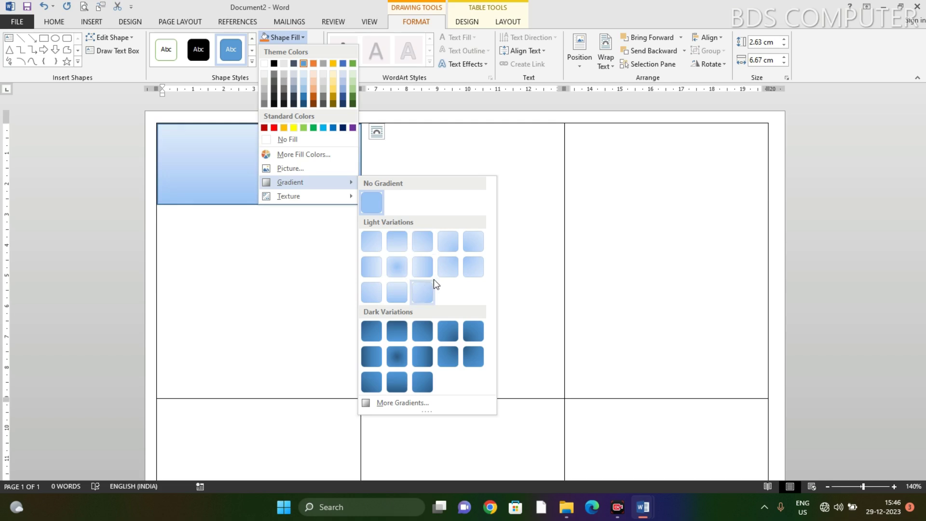
click(398, 293)
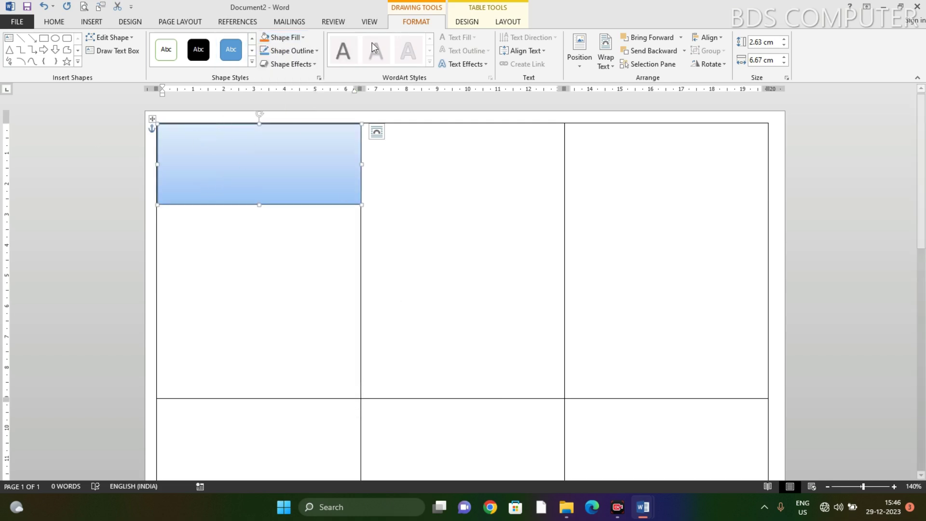
click(301, 53)
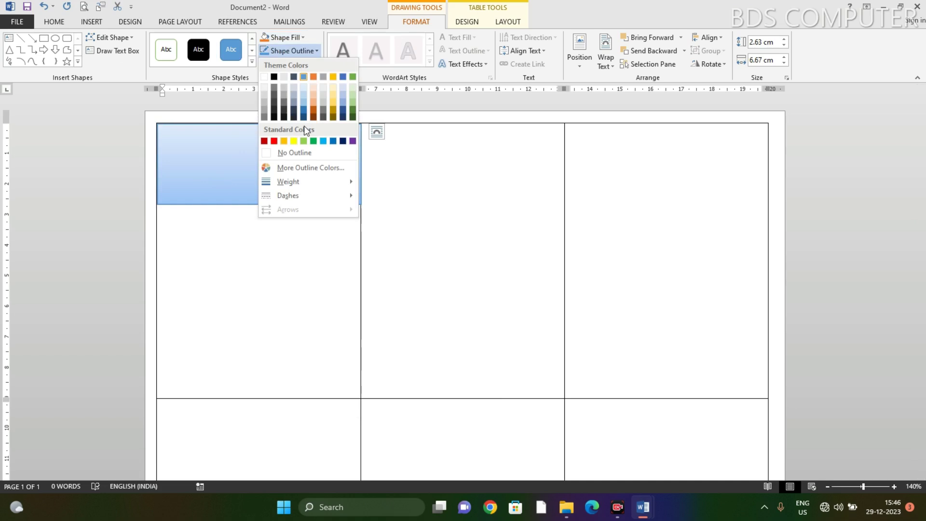
click(295, 153)
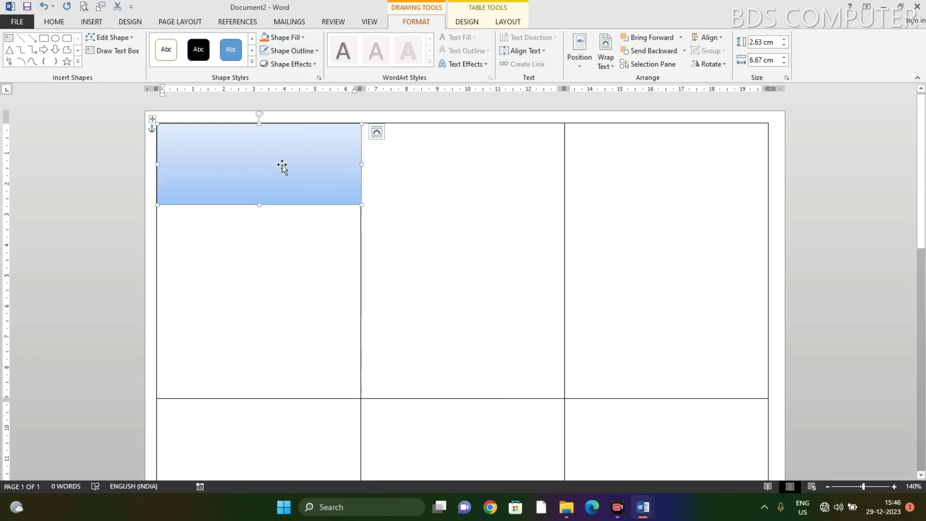
- Type 'COMPUTER INSTITUTE' to complete the rectangle's heading and add blank lines beneath it
right_click(250, 160)
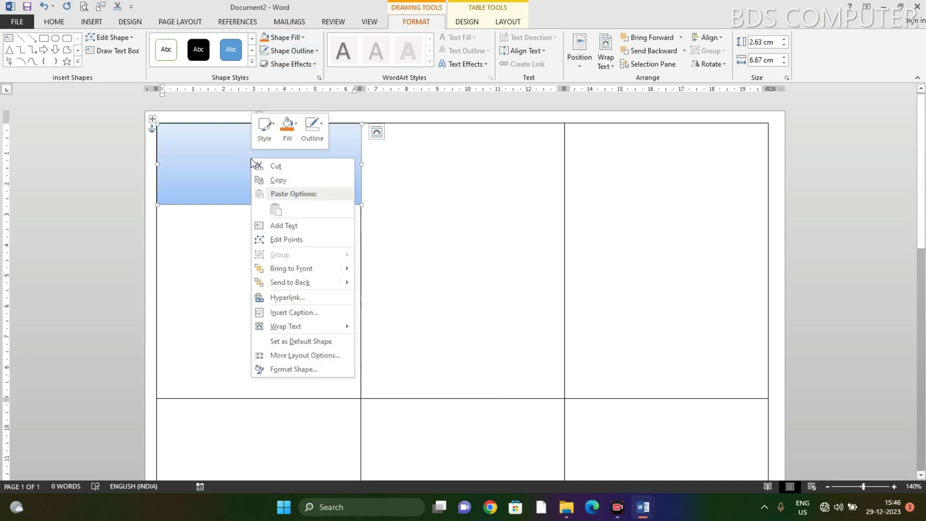
click(293, 226)
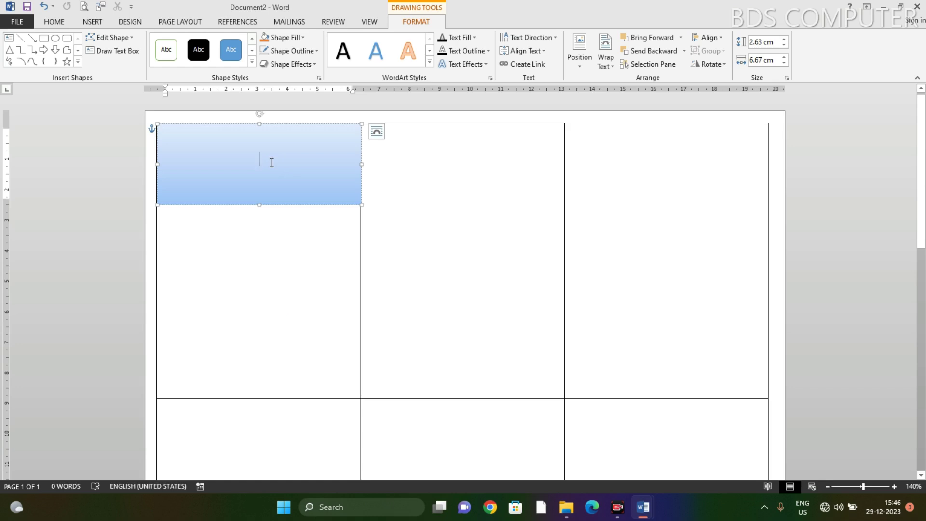
text(b)
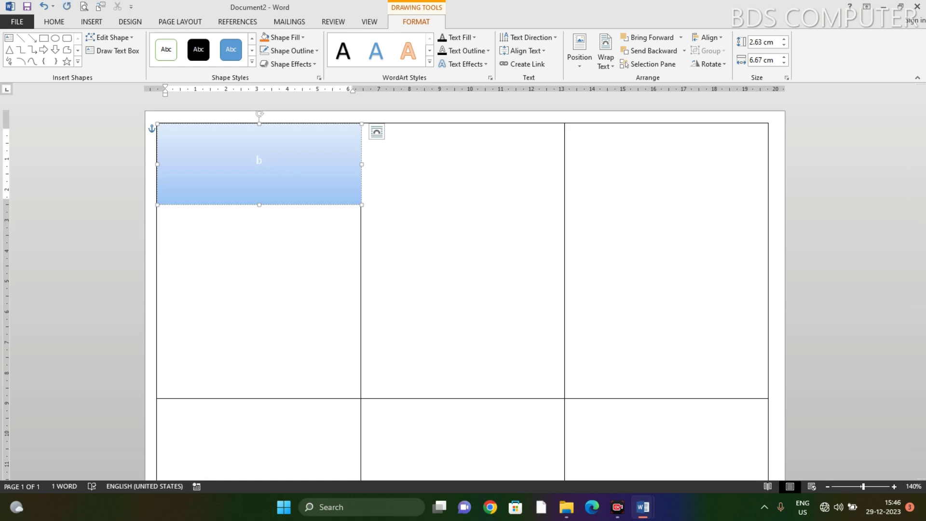
key(BackSpace)
text(COM)
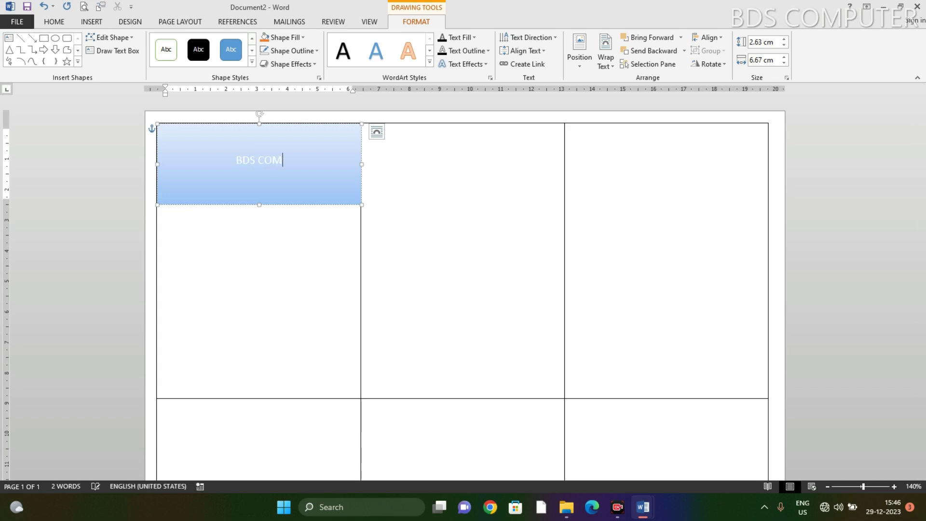
text(PUTER )
text(IN)
text(STI)
text(TUTE)
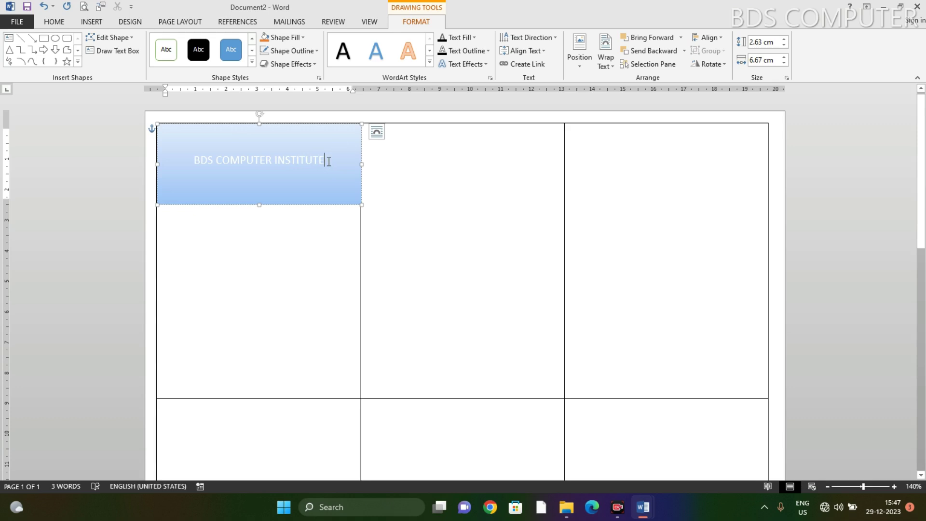
key(Return)
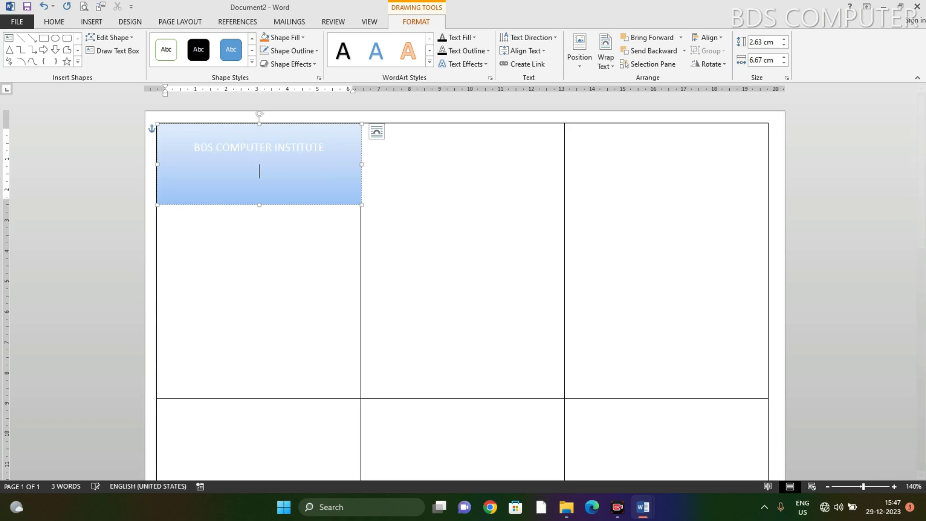
drag(324, 154, 241, 155)
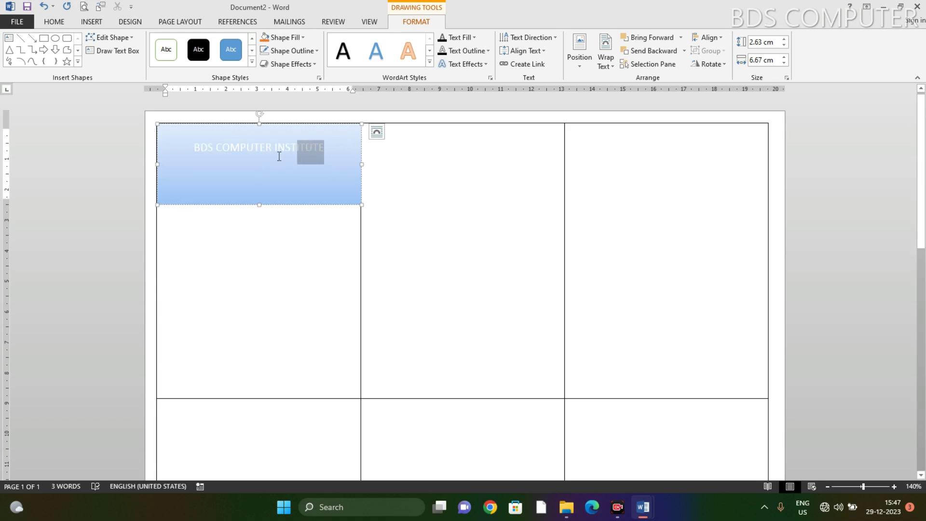
click(339, 155)
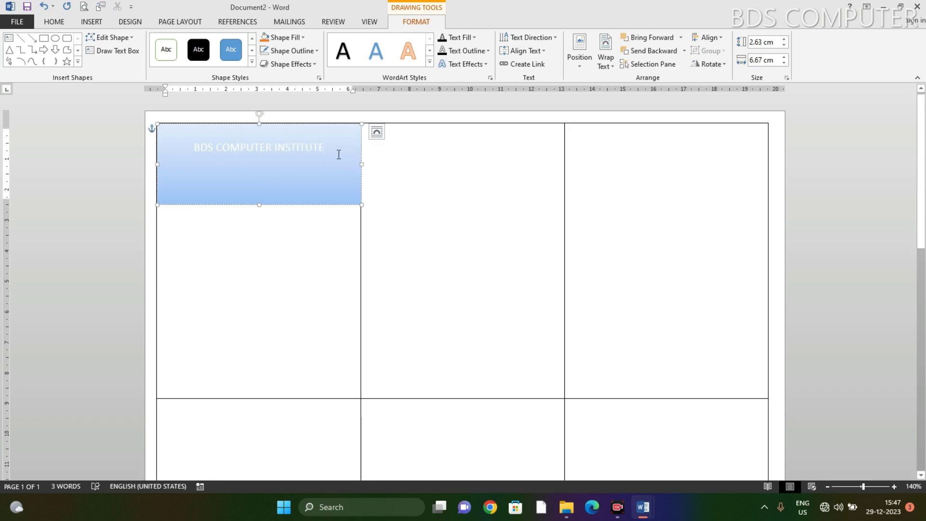
key(Return)
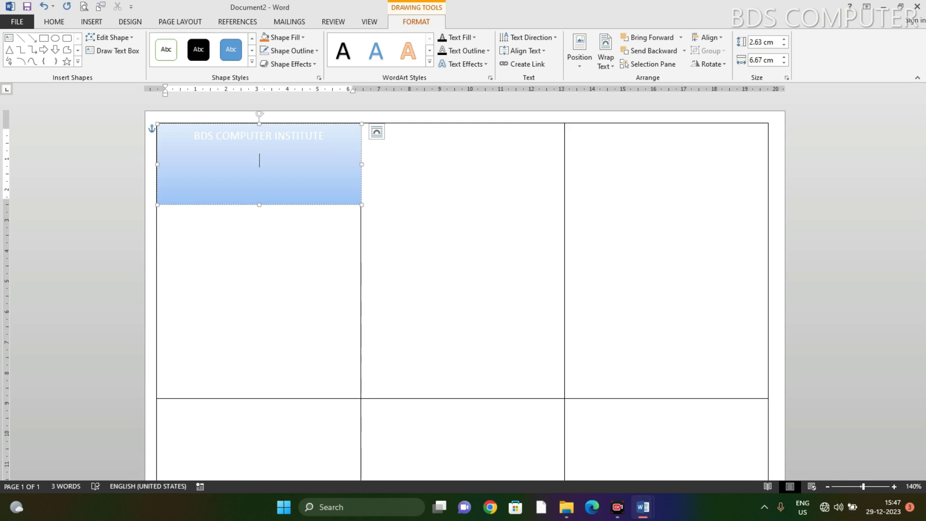
- Type 'Chapra Road,Near Petrol Pamp Garkha saran' on the header's second line, fixing typos
text(C)
text(HA)
key(BackSpace)
key(BackSpace)
text(hap)
text(ra )
text(roa)
text(d)
key(BackSpace)
key(BackSpace)
key(BackSpace)
key(BackSpace)
key(BackSpace)
text(Roa)
text(d)
text(,N)
text(ear)
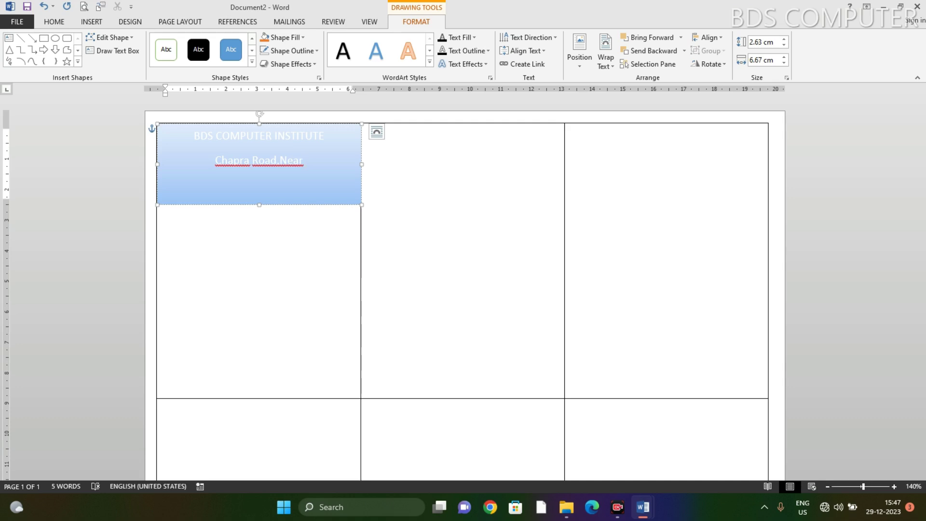
text( Pe)
text(tro)
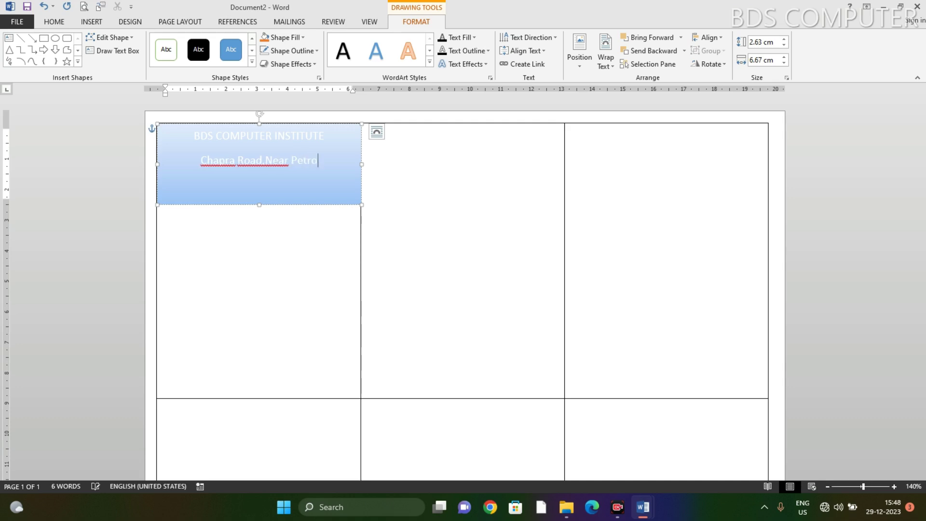
text(l)
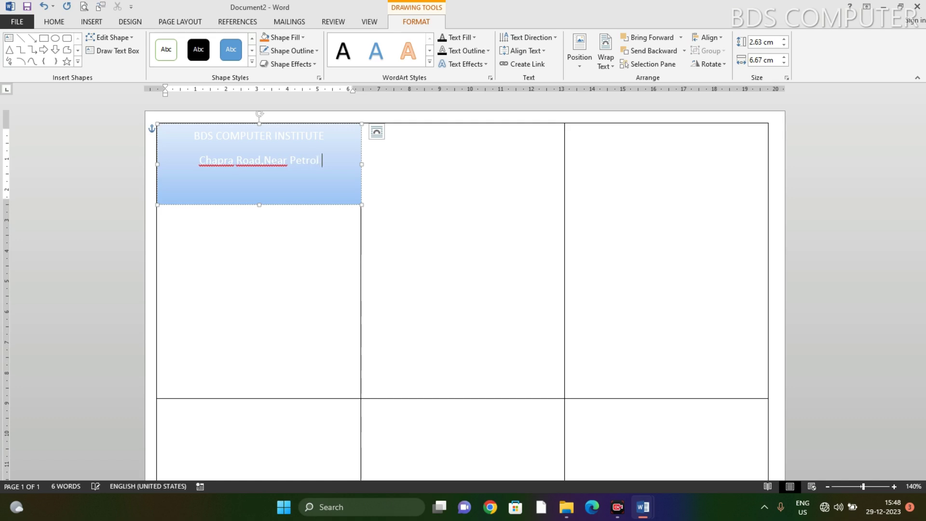
text( Pam)
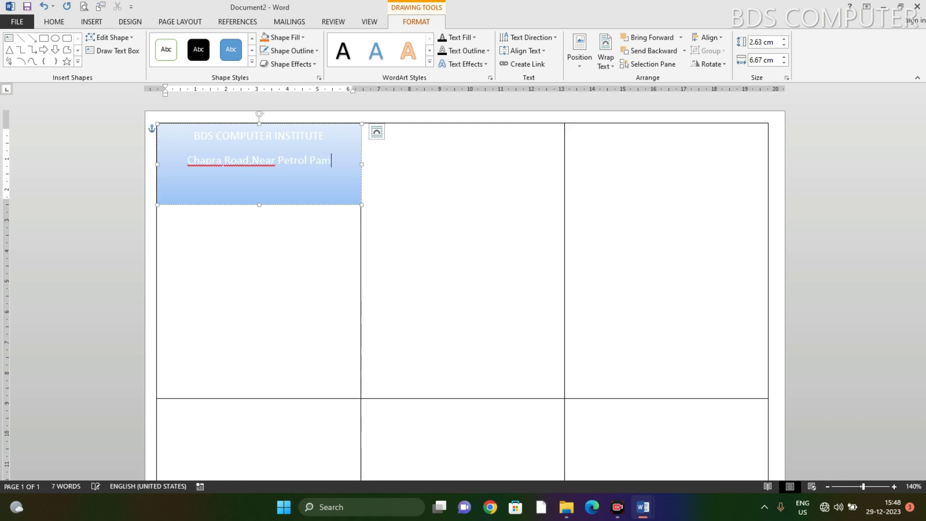
text(p)
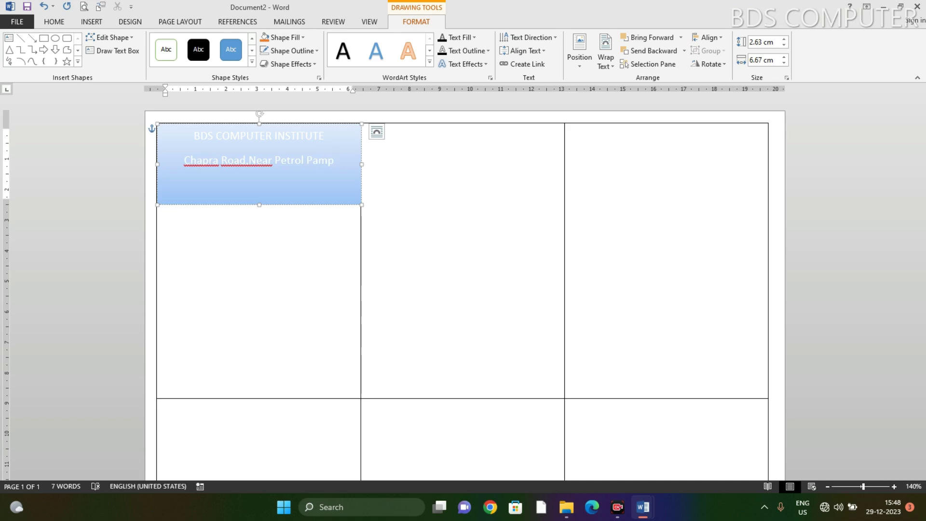
text( Ga)
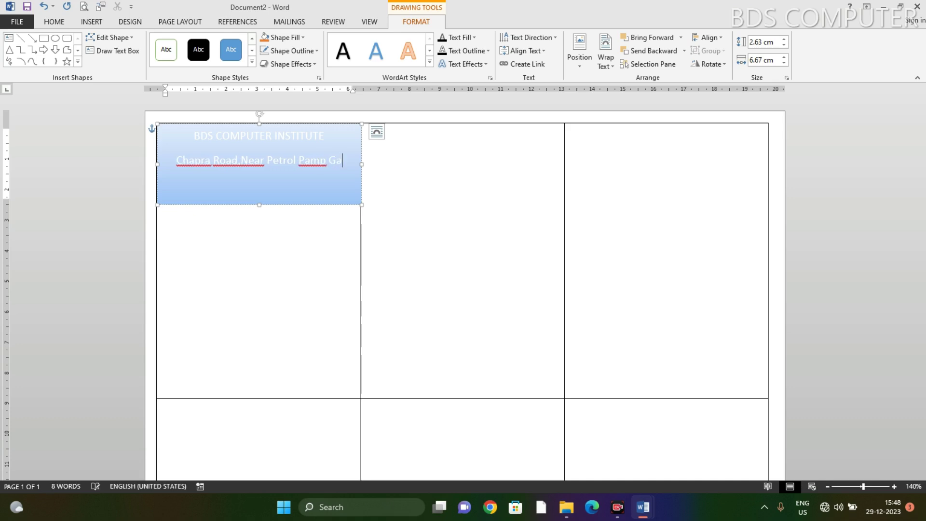
text(rkha )
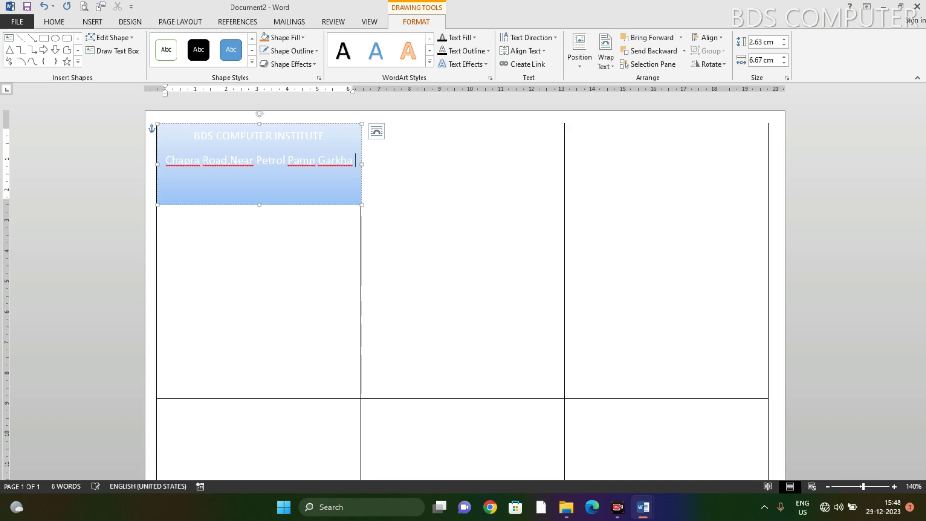
text(saran)
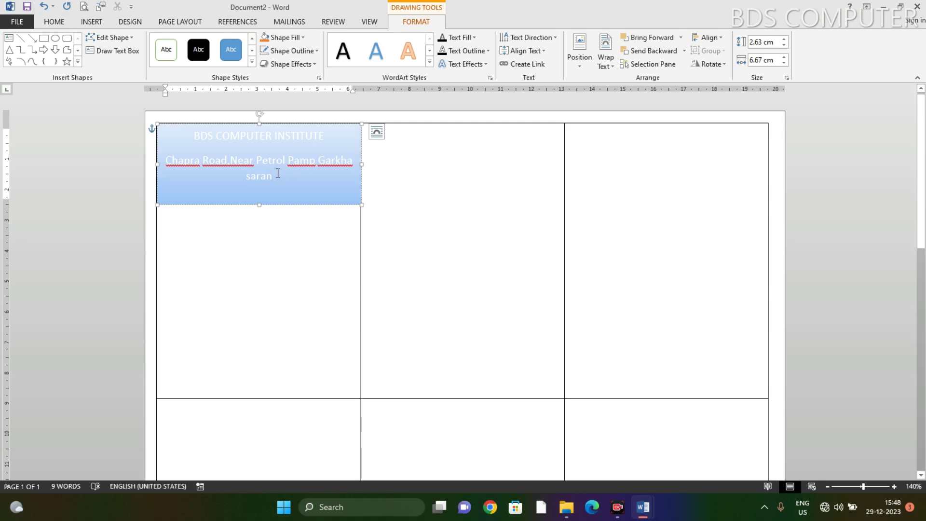
drag(273, 175, 165, 163)
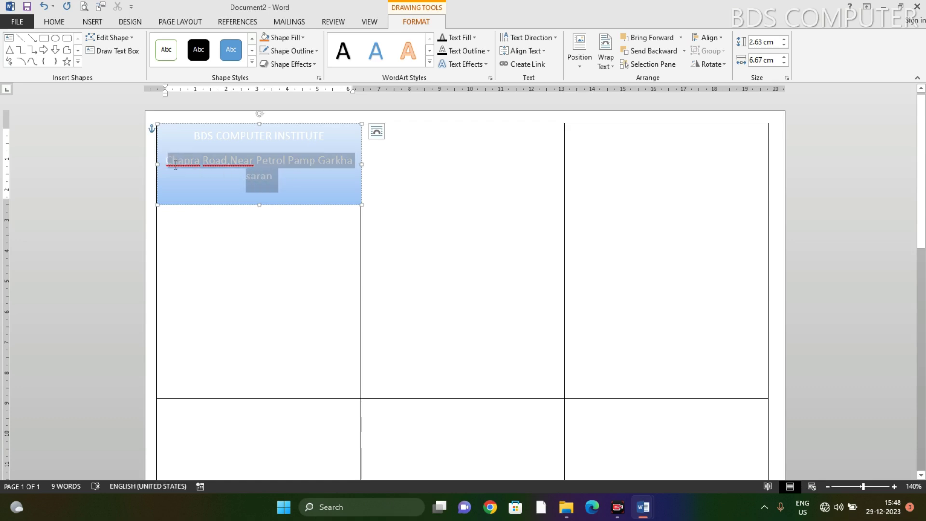
- Ignore the spelling flags on 'Pamp' and 'Garkha'
click(317, 161)
triple_click(302, 161)
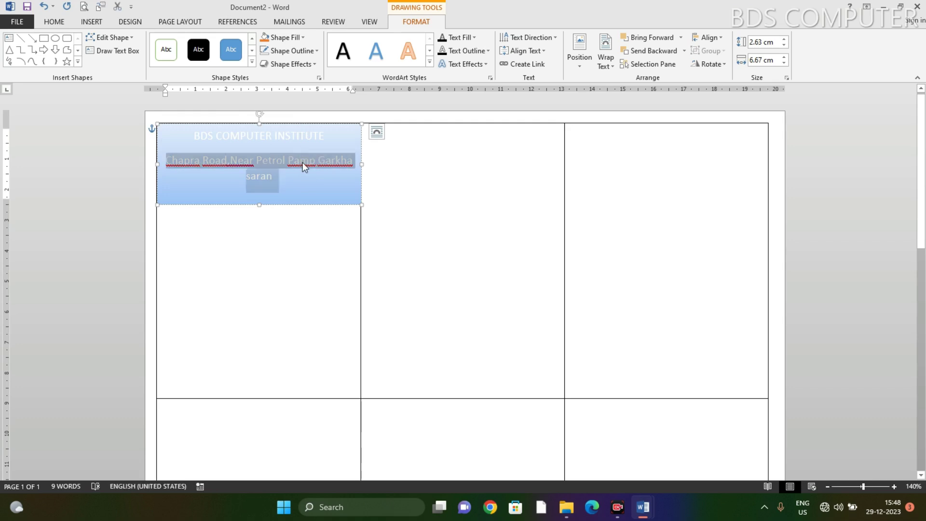
double_click(302, 162)
right_click(302, 162)
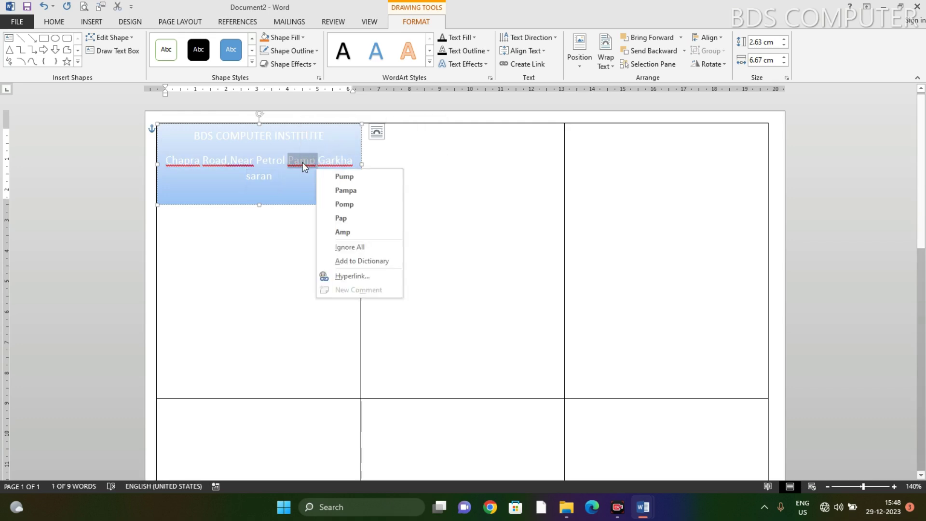
click(348, 246)
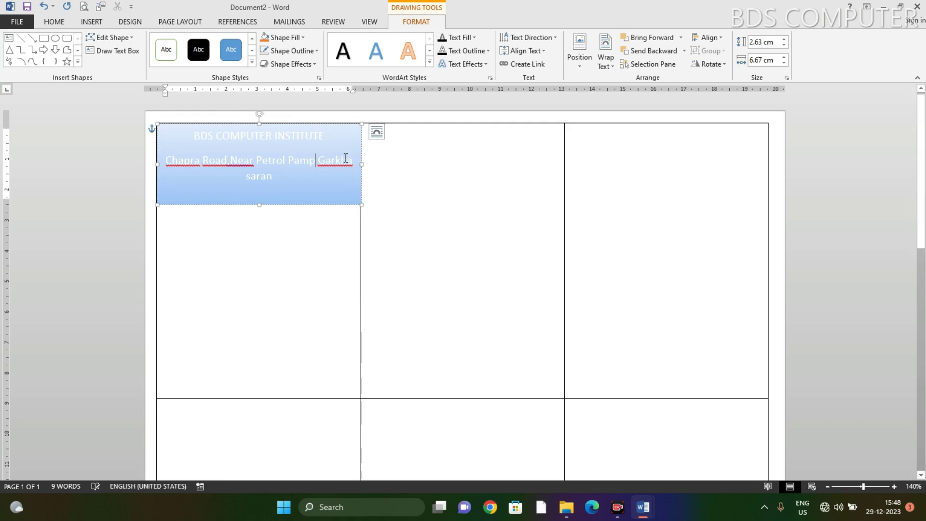
right_click(340, 162)
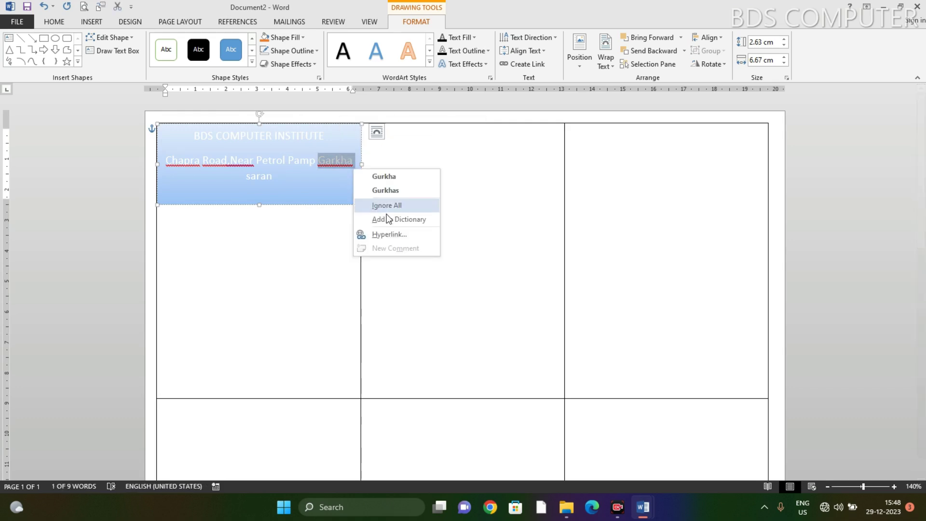
click(390, 208)
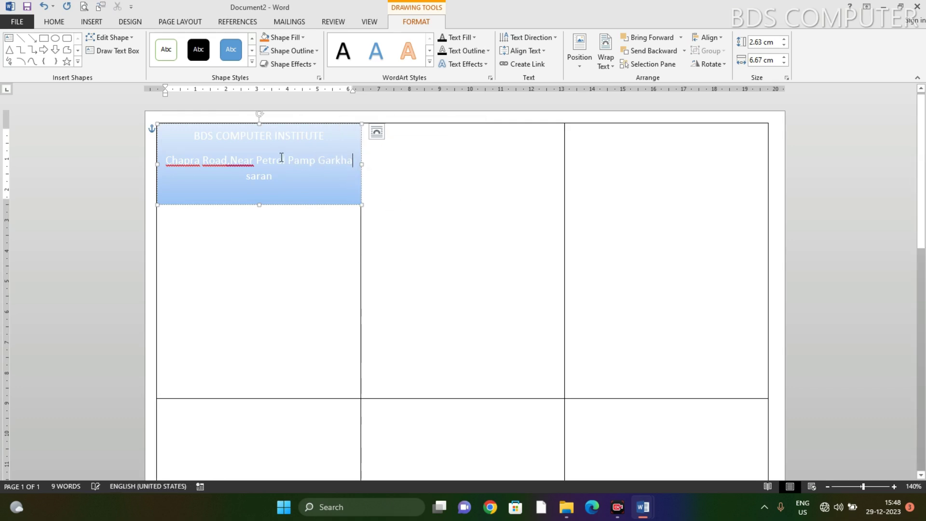
triple_click(245, 163)
right_click(244, 164)
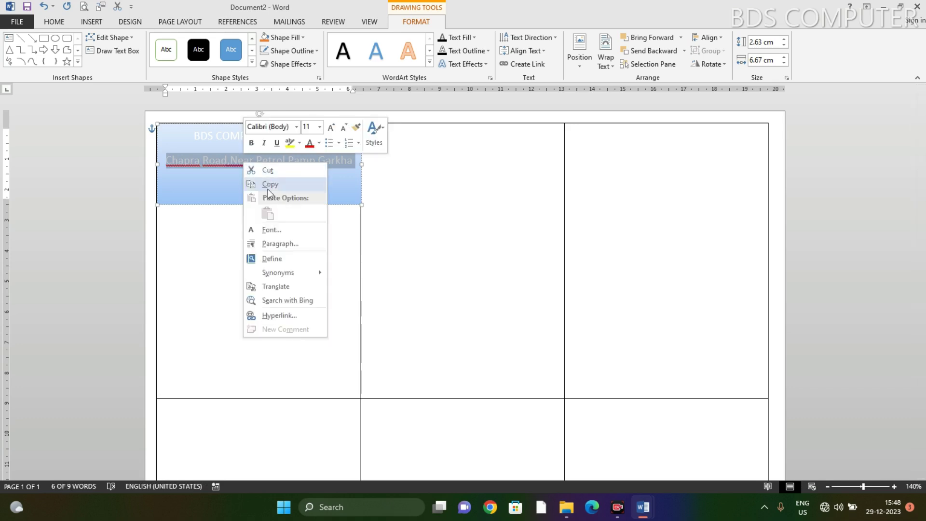
click(230, 158)
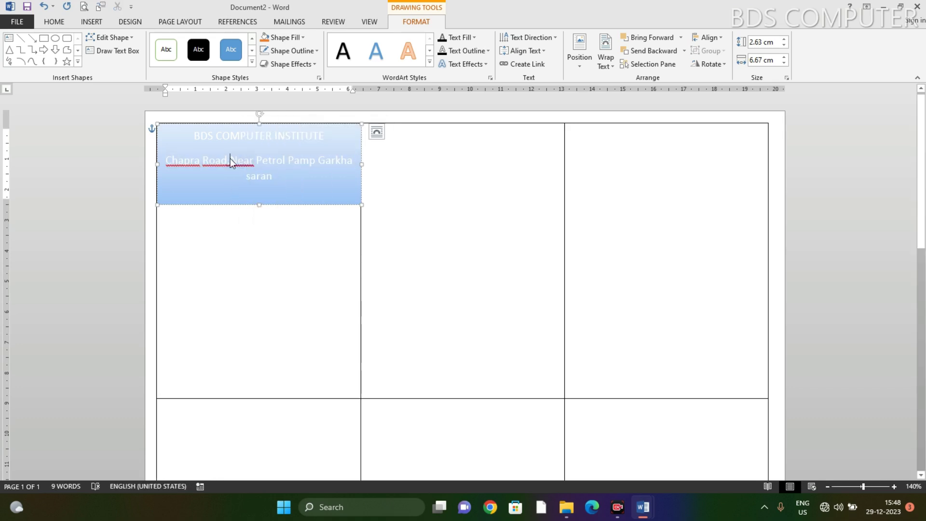
- Ignore the spelling and grammar flags on 'Near' and 'Chapra'
click(230, 158)
double_click(230, 158)
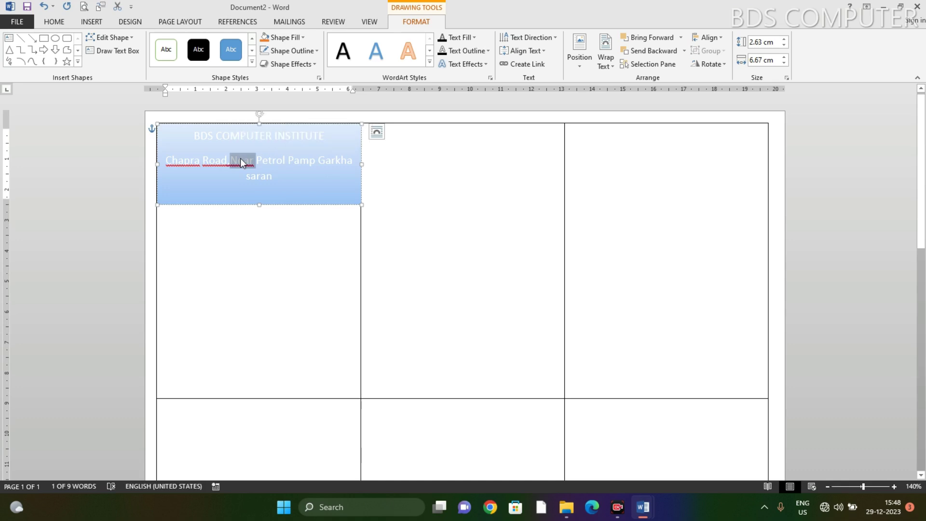
right_click(240, 159)
click(276, 191)
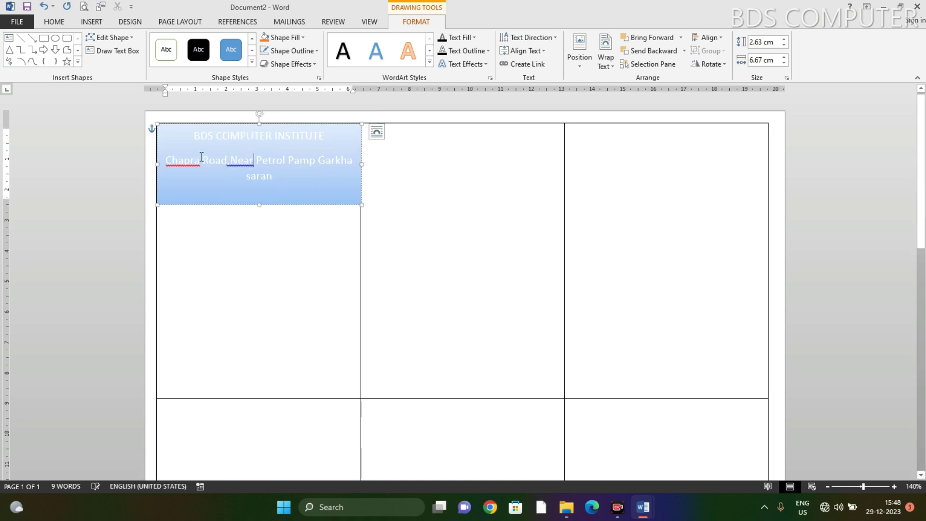
double_click(185, 162)
right_click(185, 162)
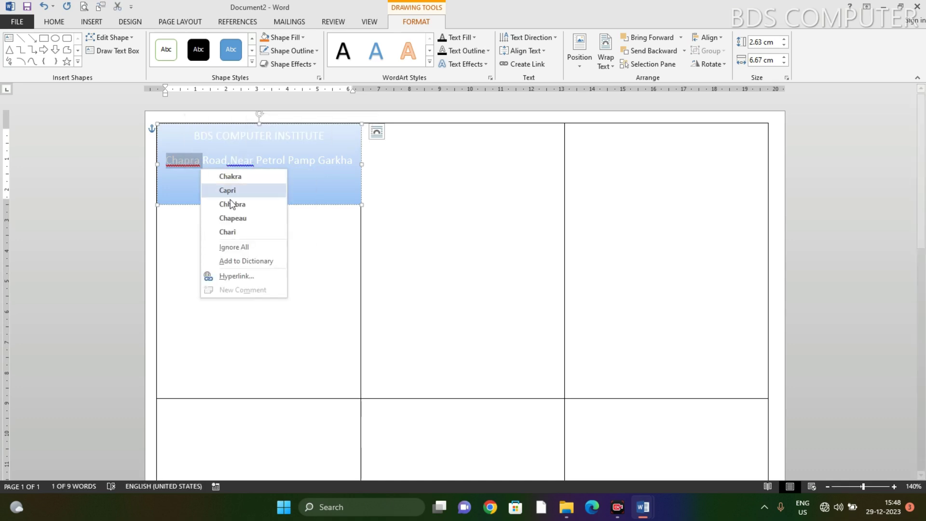
click(248, 248)
double_click(241, 164)
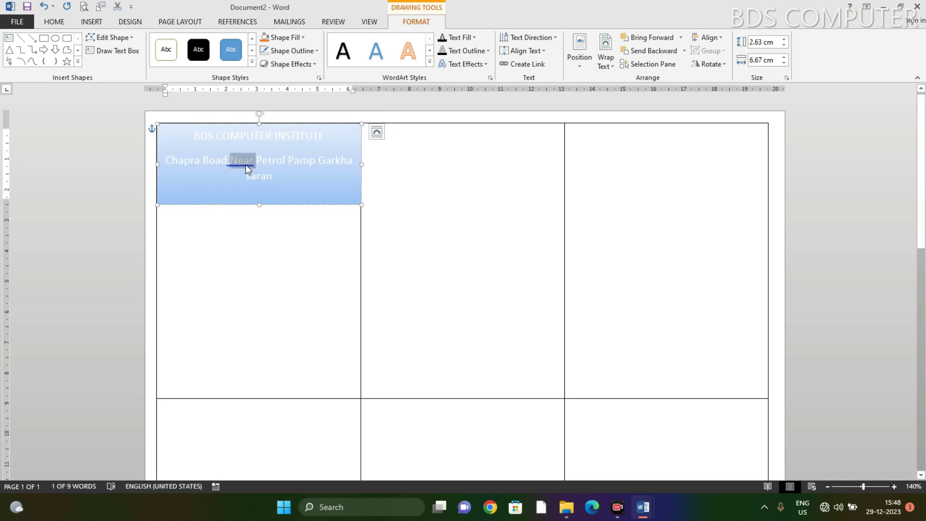
right_click(229, 167)
click(265, 195)
click(307, 192)
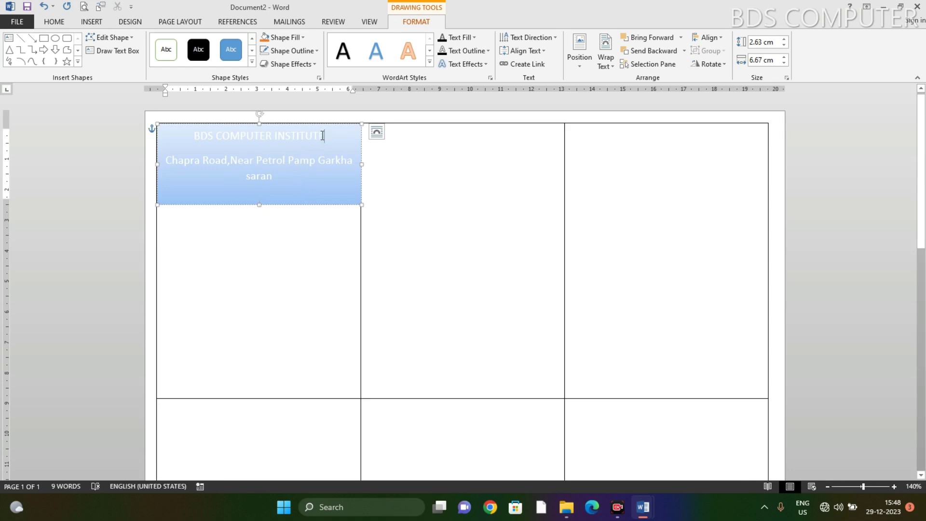
- Make the 'BDS COMPUTER INSTITUTE' heading 14 pt, dark red and bold
drag(325, 139, 206, 142)
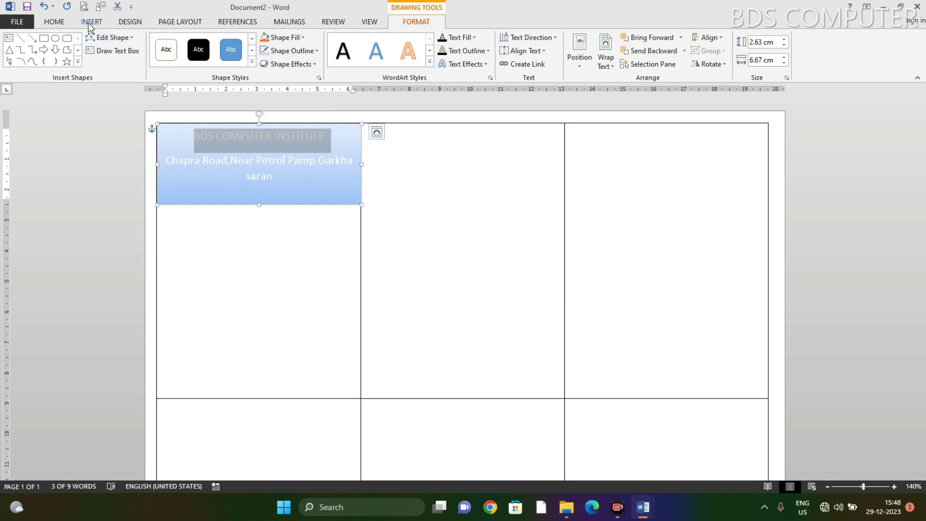
click(53, 22)
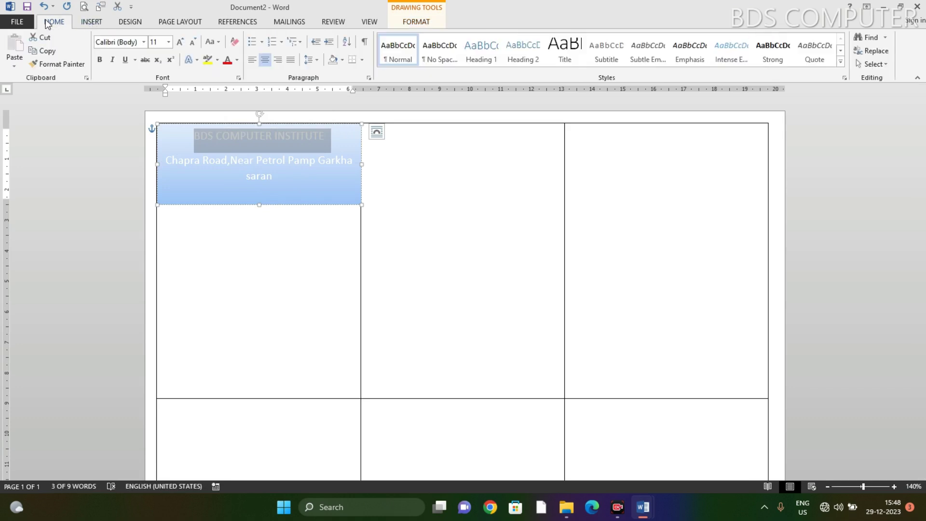
click(181, 42)
click(182, 43)
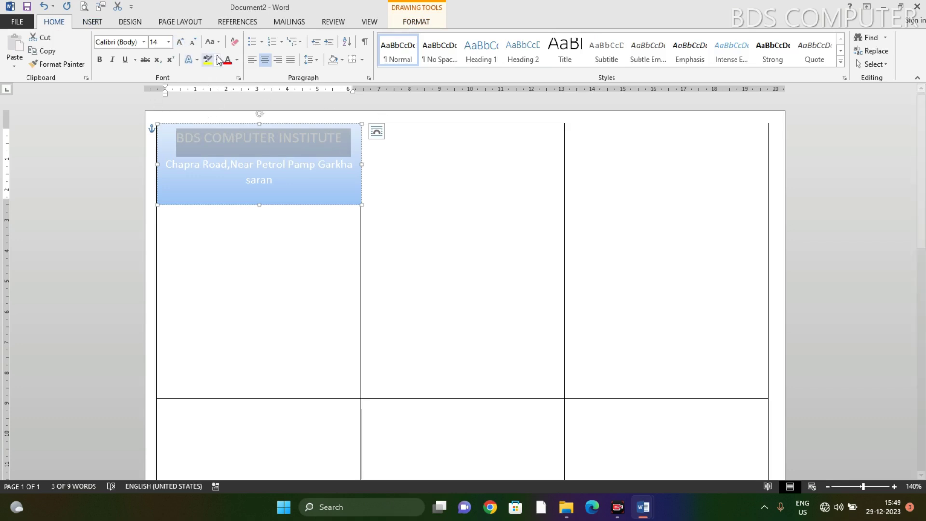
click(237, 60)
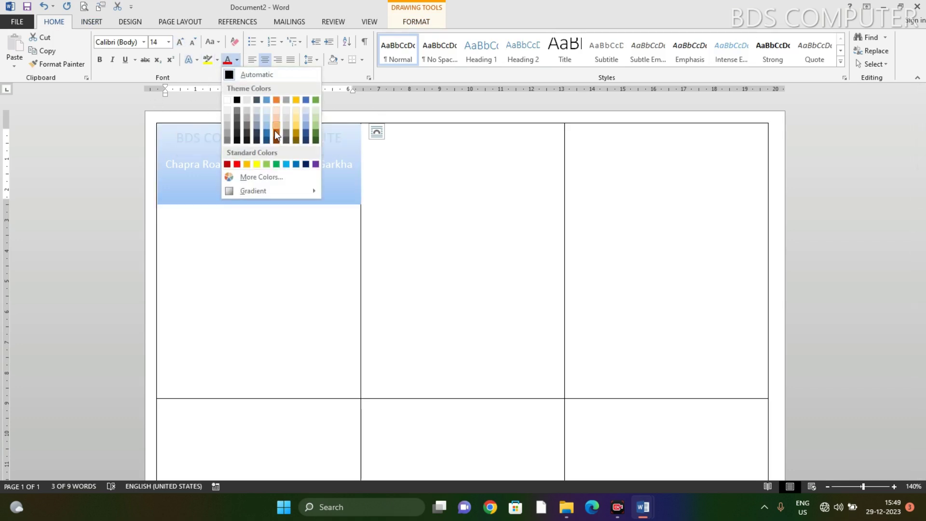
click(226, 165)
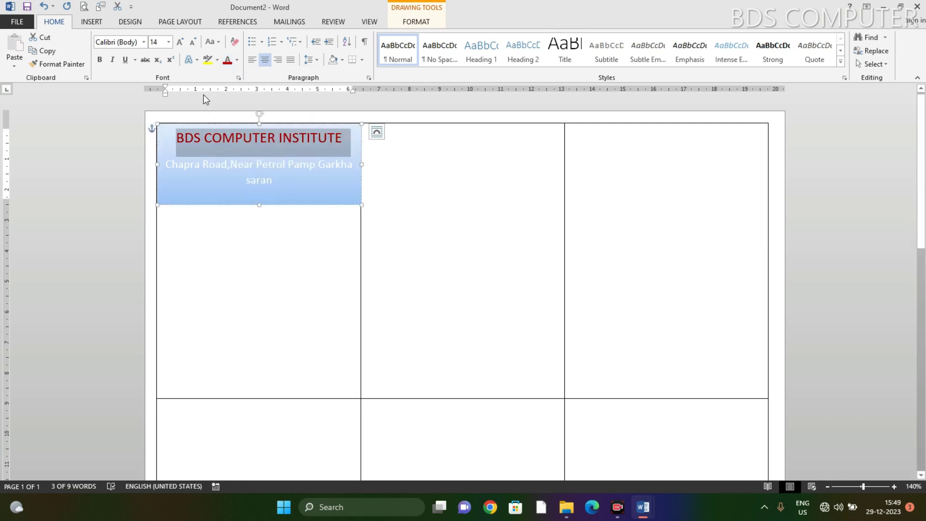
click(97, 58)
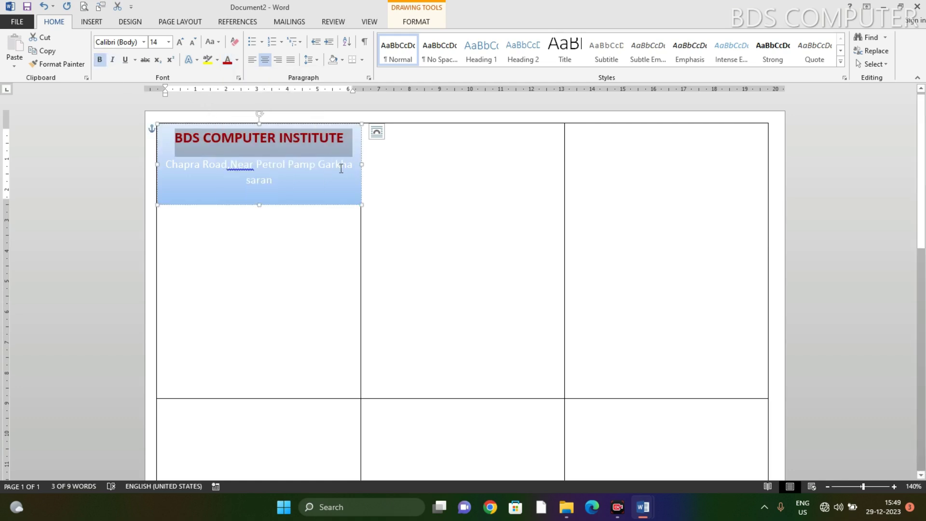
- Break the address so 'Garkha saran' starts on its own line
drag(171, 166, 279, 186)
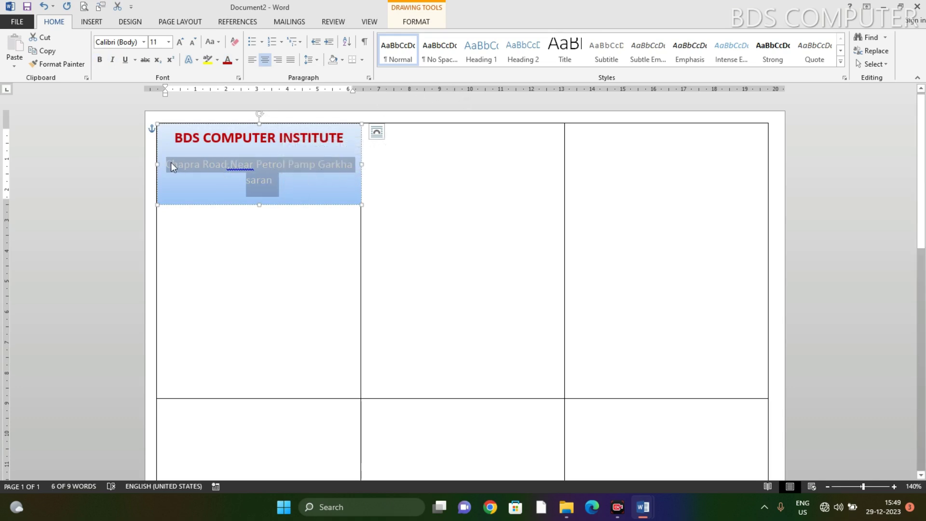
click(319, 161)
key(Return)
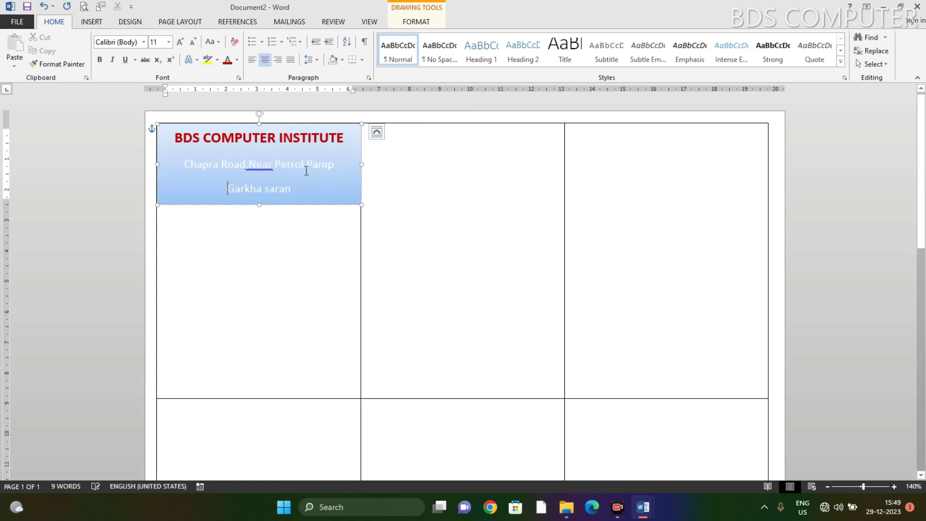
drag(297, 189, 250, 176)
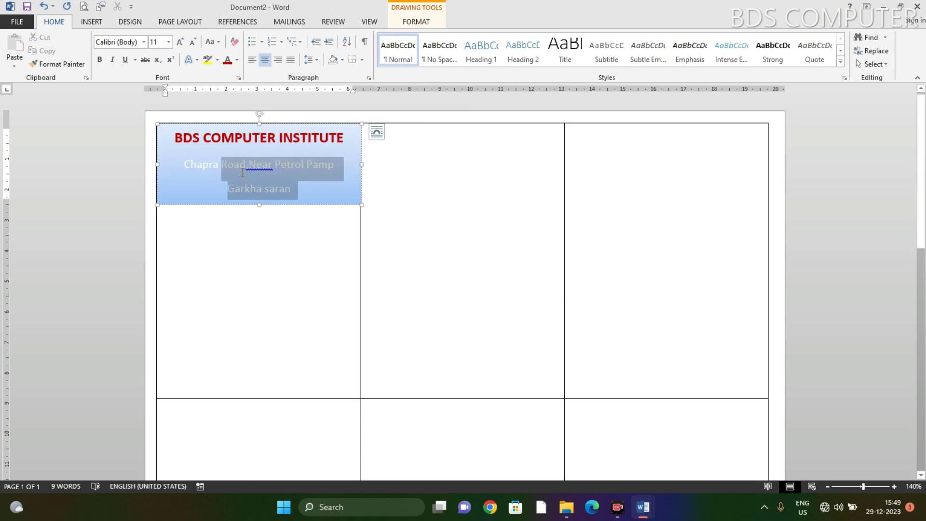
click(322, 189)
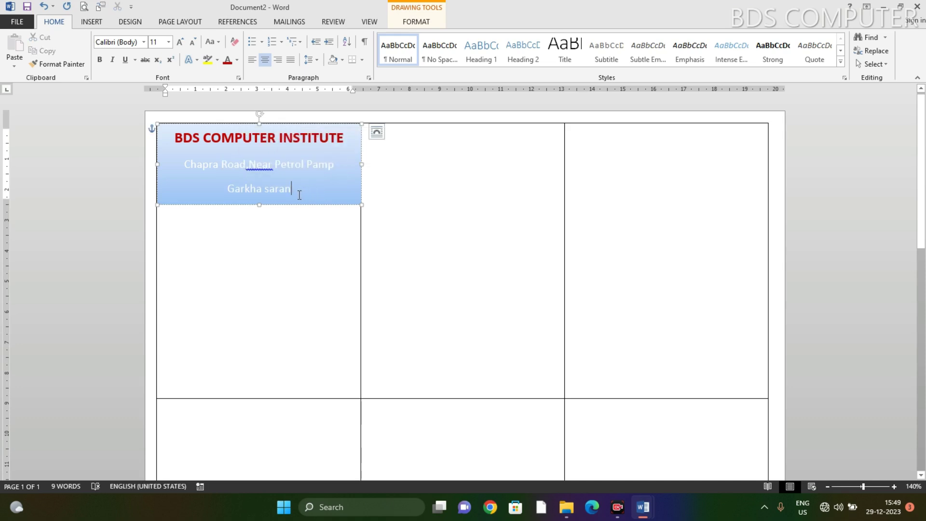
- Remove space after paragraphs for all header text and ignore the flag on 'Near'
drag(299, 195, 175, 136)
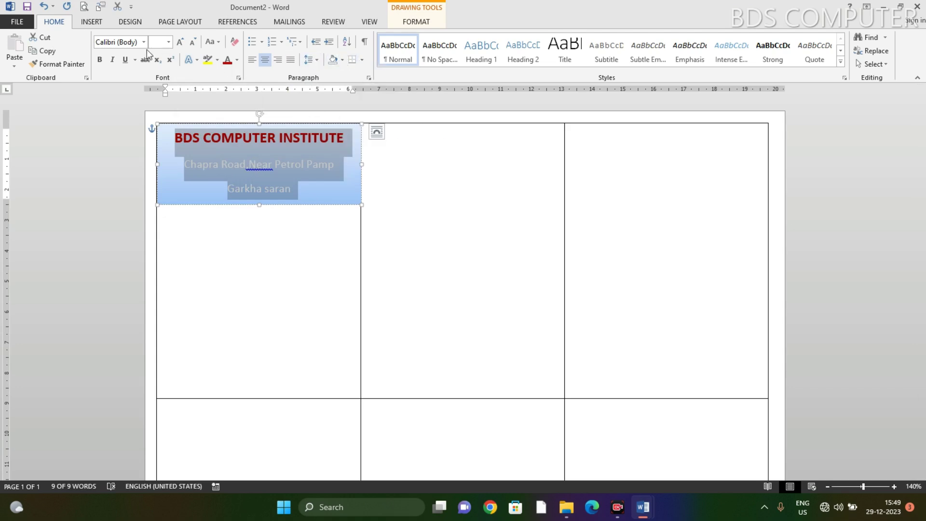
click(318, 59)
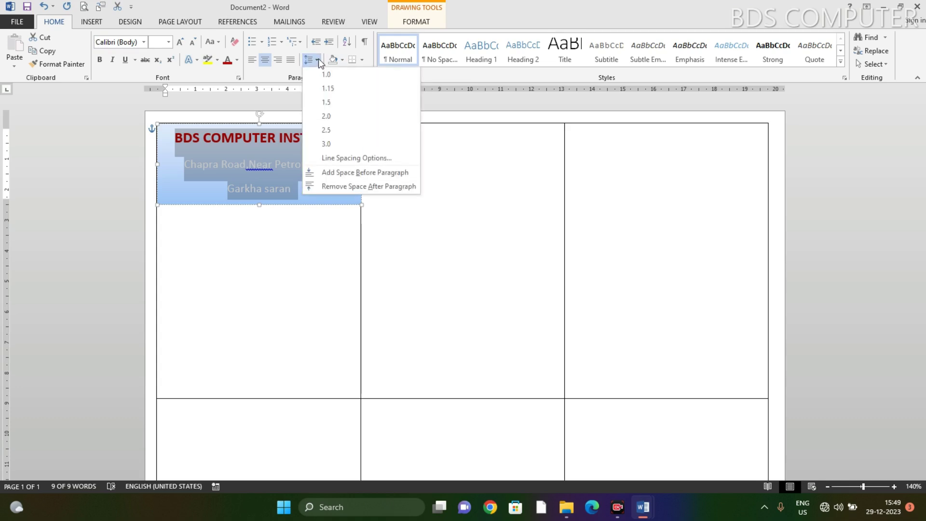
click(343, 186)
click(293, 189)
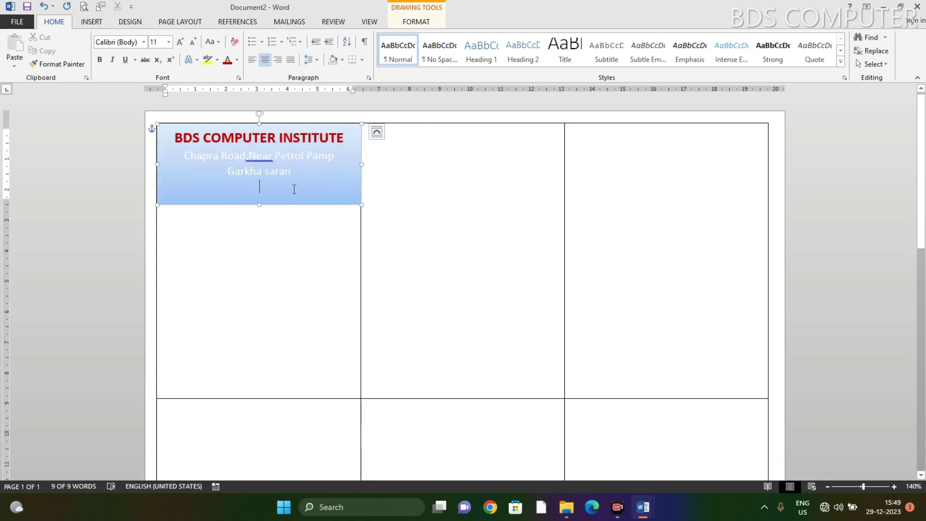
double_click(264, 157)
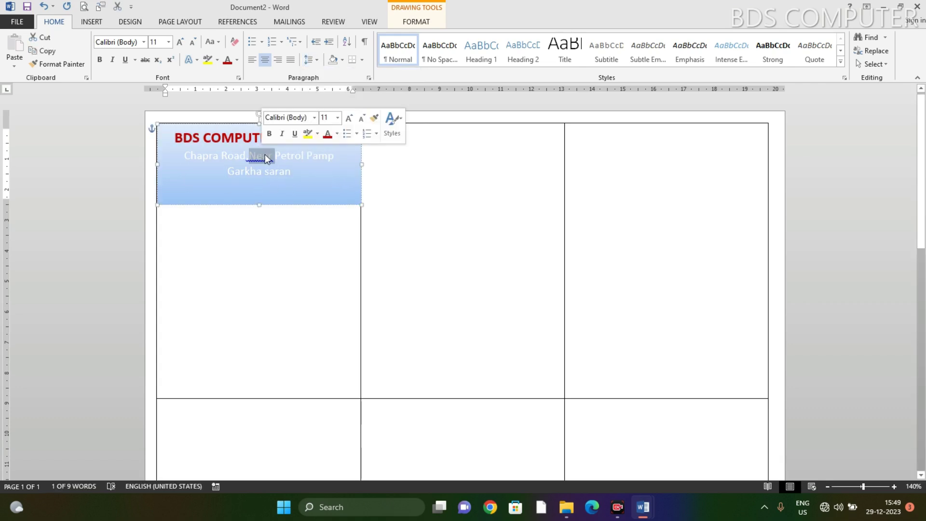
right_click(266, 159)
click(284, 184)
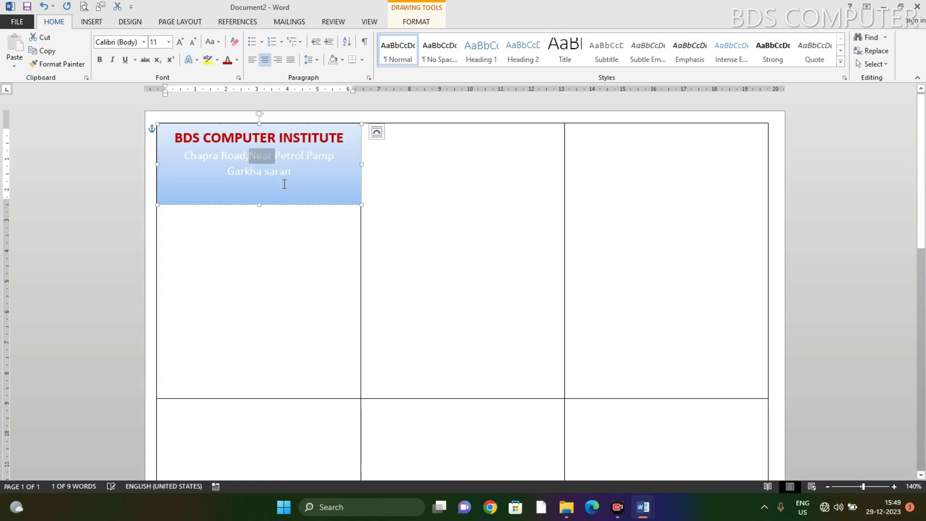
drag(296, 173, 192, 154)
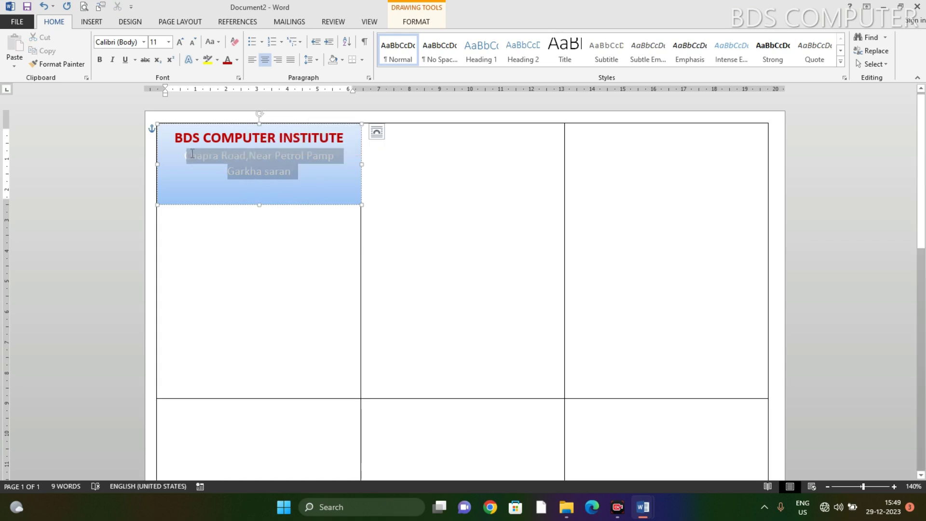
- Make both address lines black and bold, and correct 'Nerr' to 'Near'
click(237, 60)
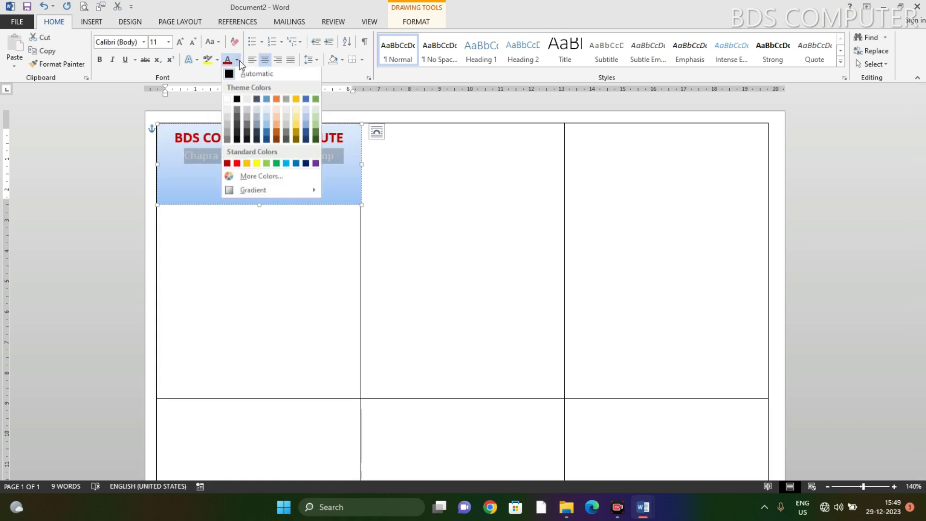
click(256, 73)
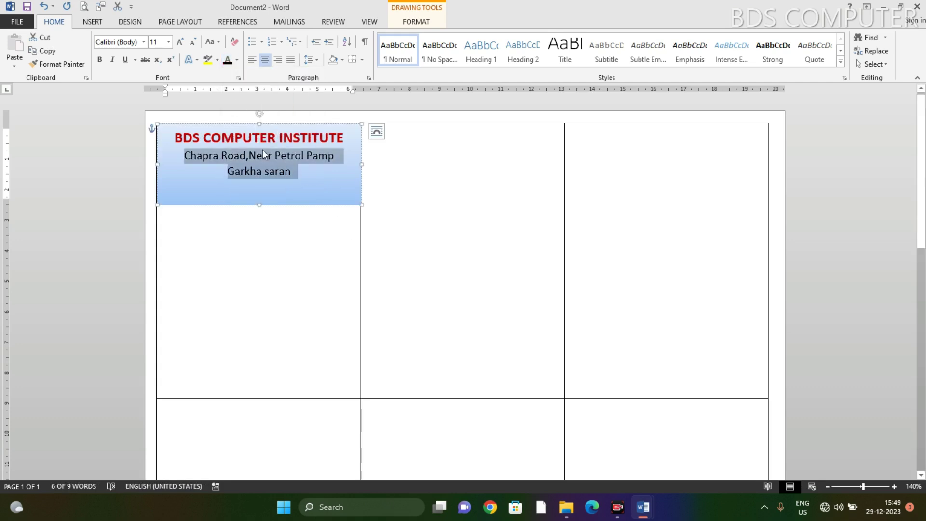
click(100, 59)
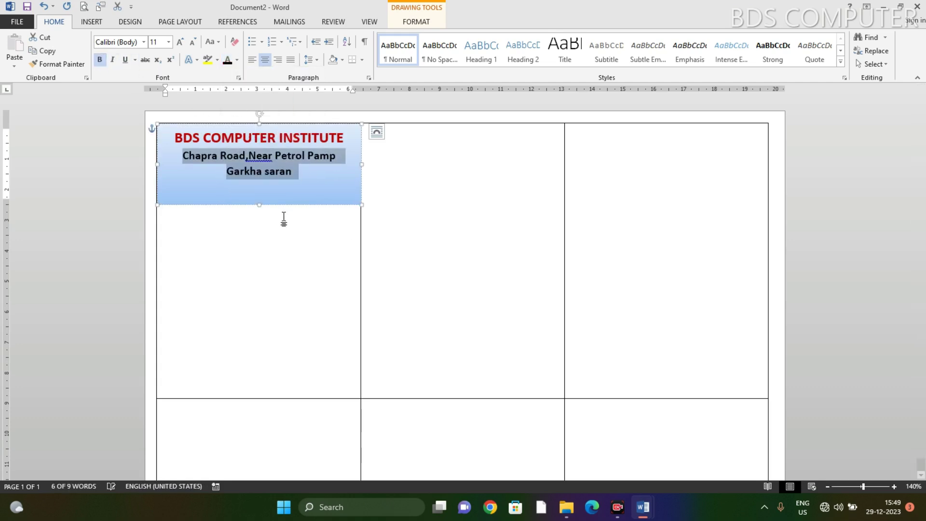
double_click(265, 157)
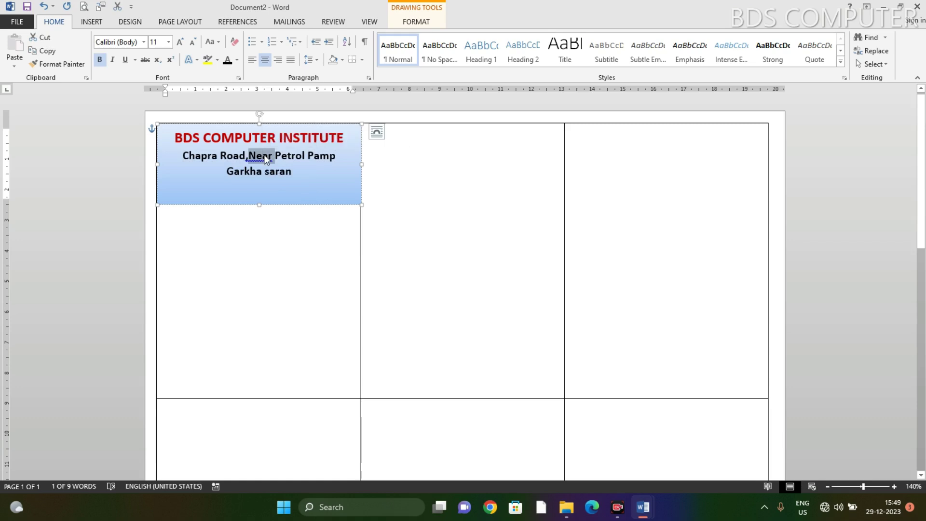
right_click(266, 158)
click(278, 171)
click(314, 182)
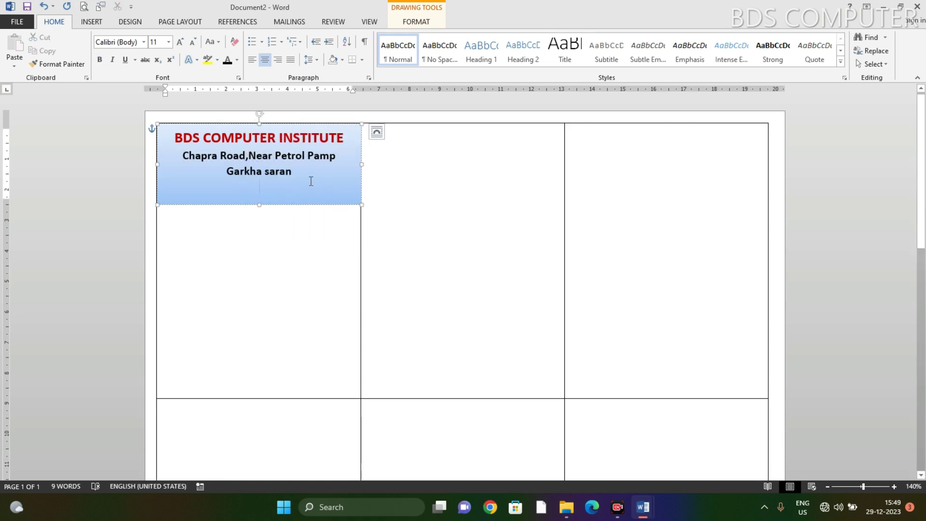
- Type 'MOB NO.:-' followed by the institute's mobile number below the address
text(MO)
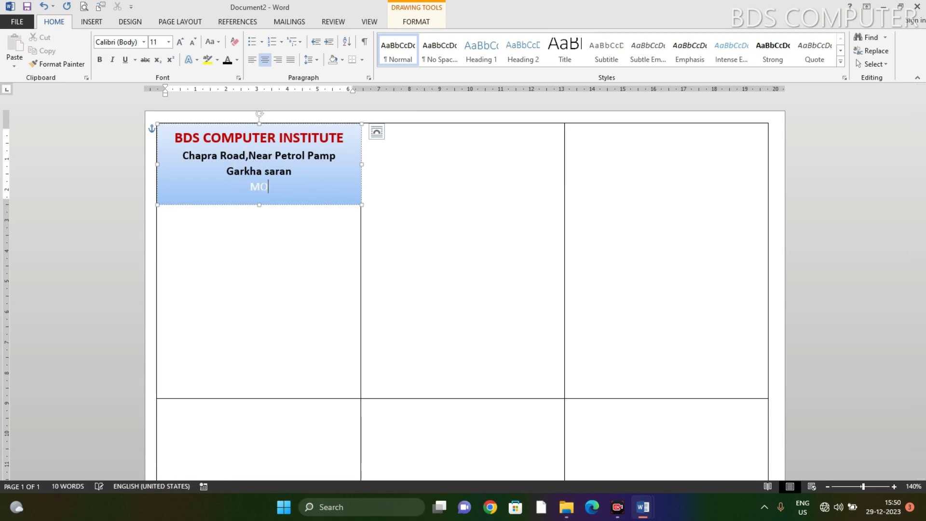
key(BackSpace)
text(B)
key(BackSpace)
text(OB )
text(N)
text(O.)
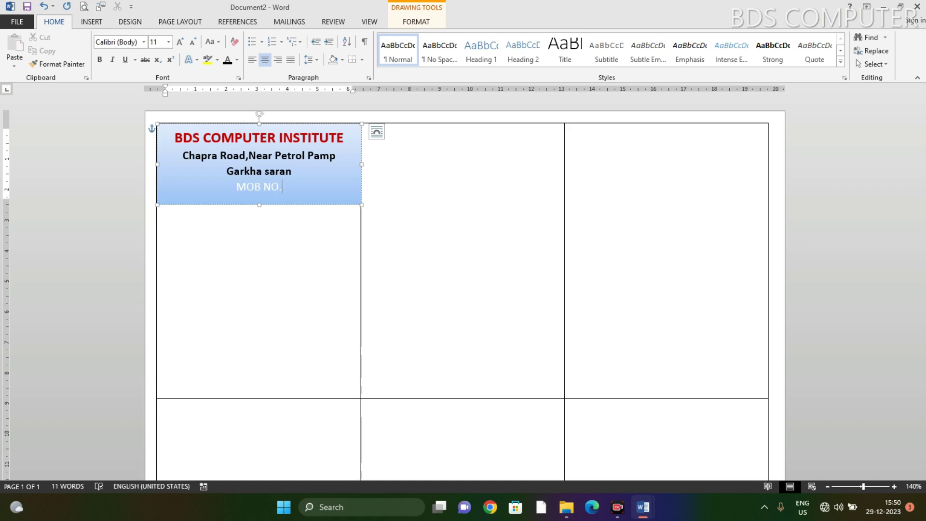
text(_)
key(BackSpace)
text(:-)
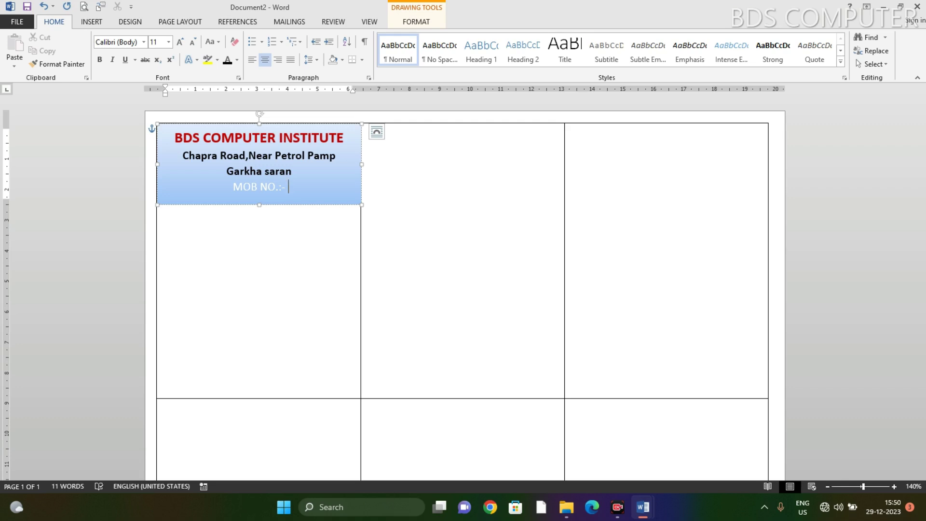
text(676)
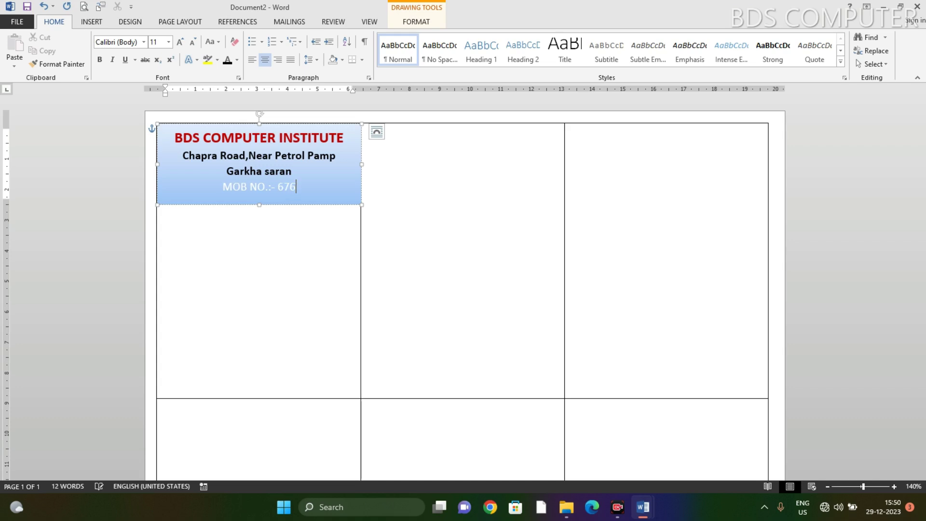
text(5)
text(XXXX)
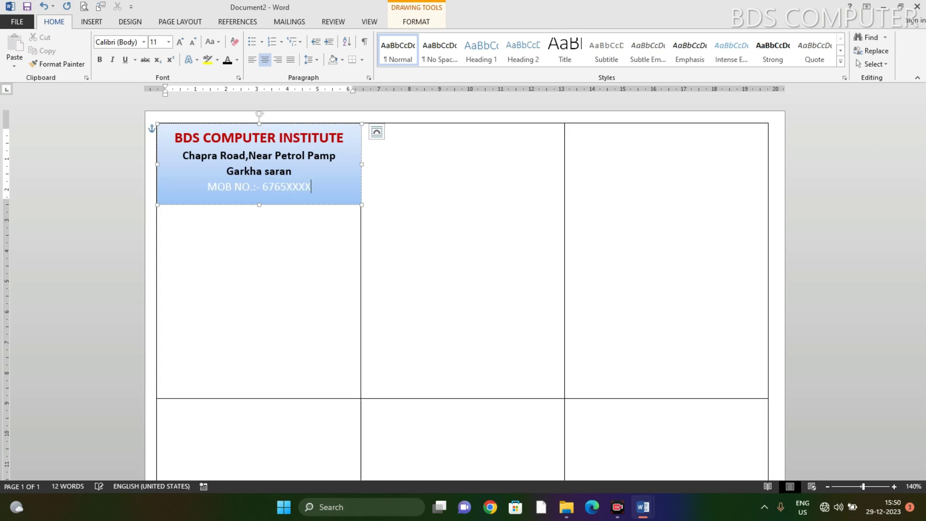
text(XX)
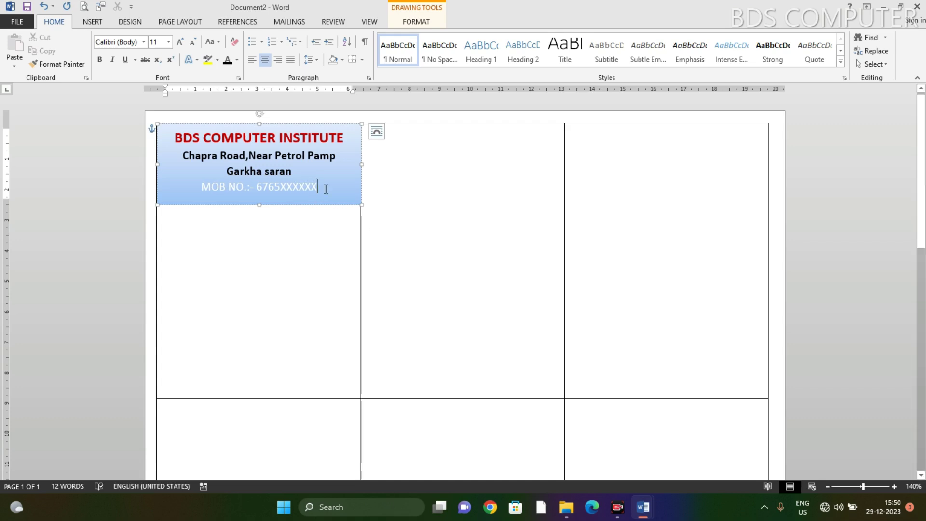
drag(319, 188, 200, 189)
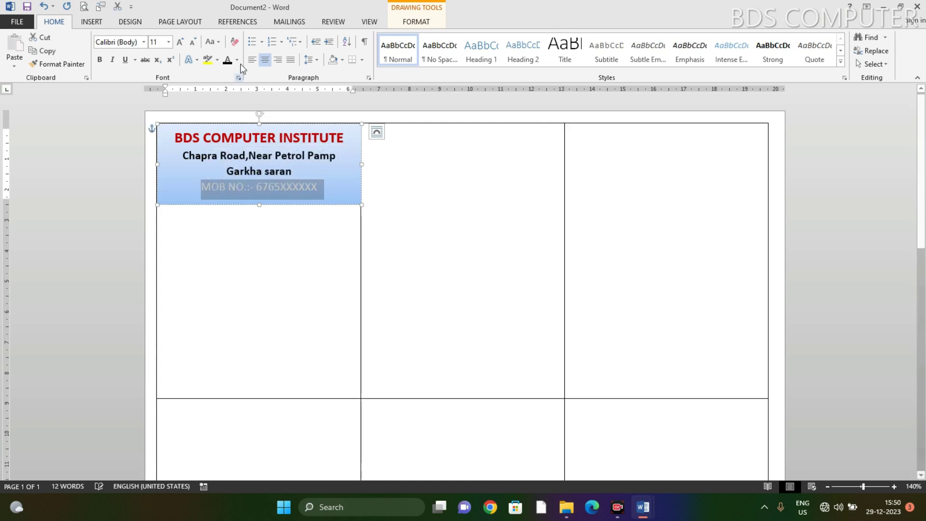
- Make the MOB NO. line black and bold to match the address lines
click(227, 59)
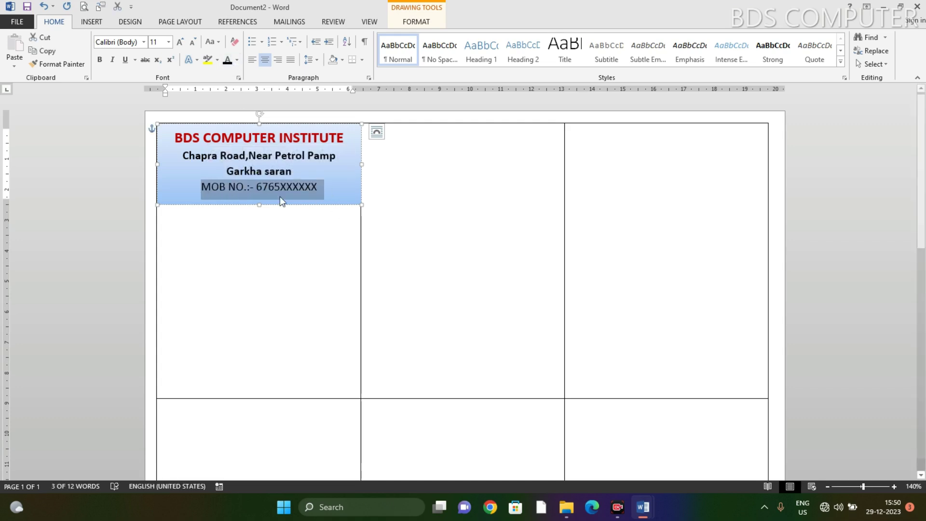
click(99, 60)
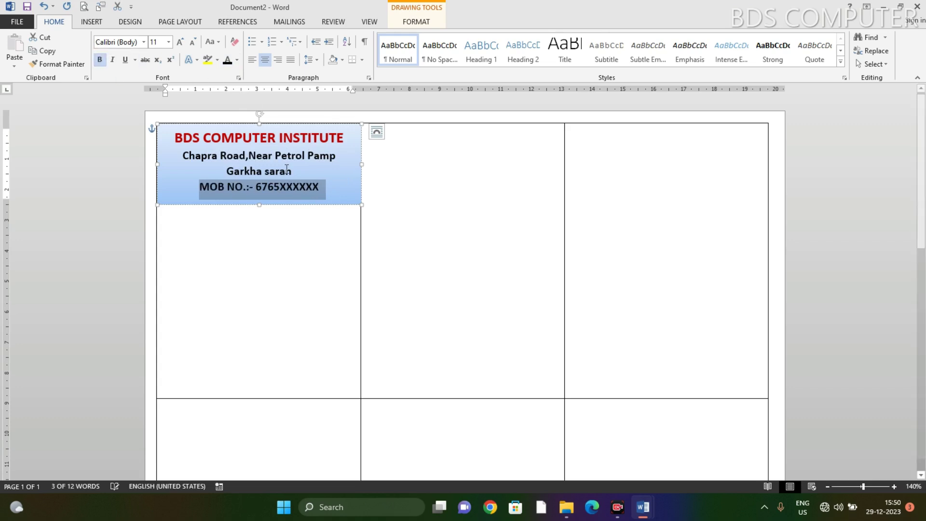
click(350, 186)
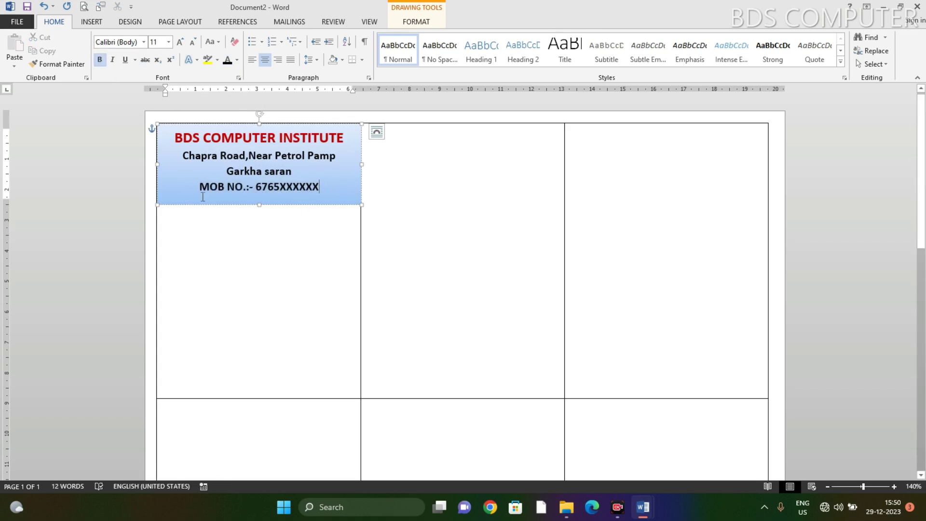
- Insert the BDS-LOGO picture from the Desktop into the first card
click(96, 22)
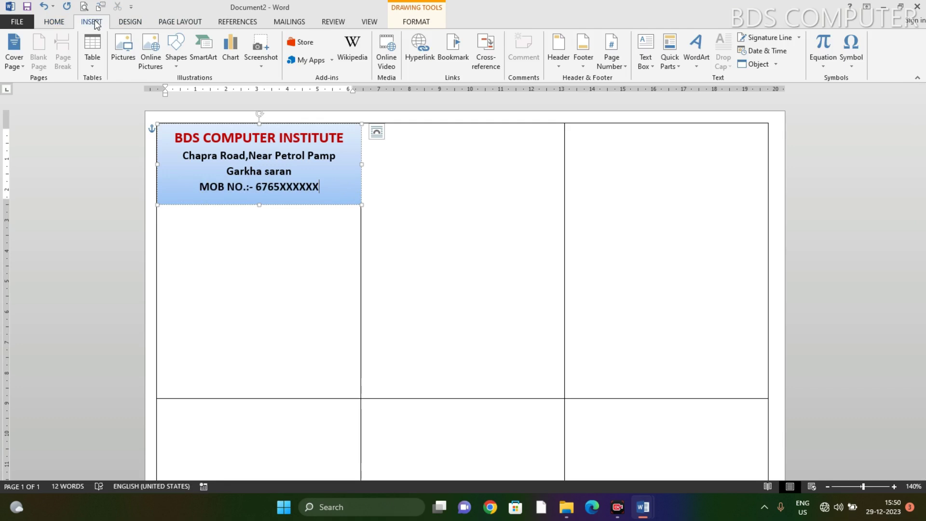
click(121, 61)
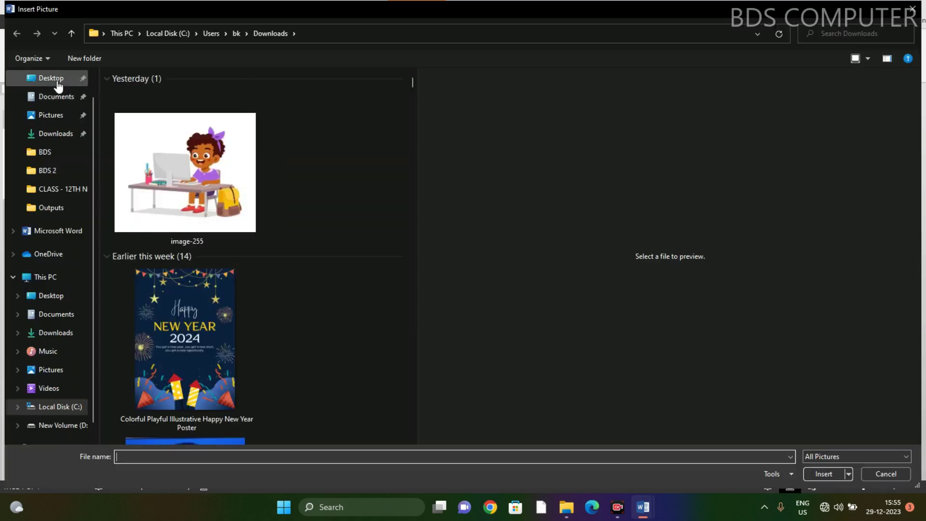
click(58, 86)
double_click(260, 117)
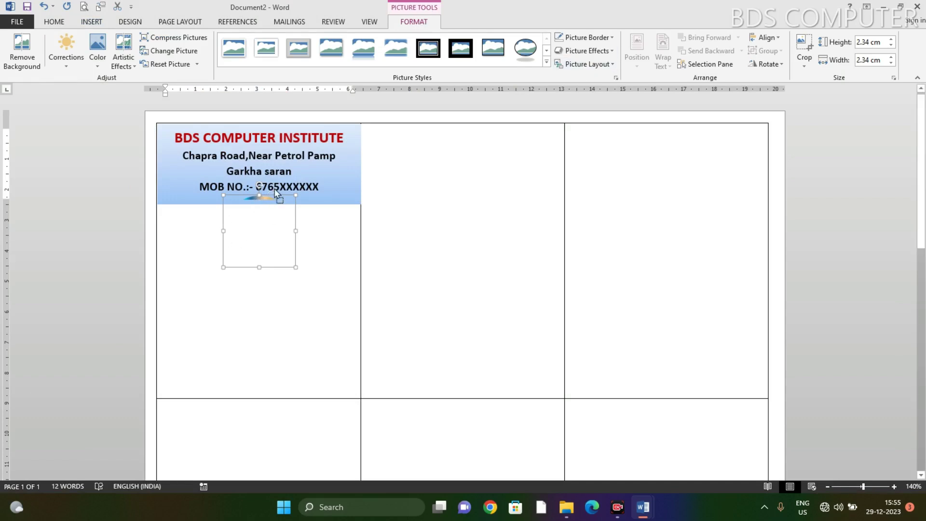
- Float the logo In Front of Text and shrink it to about 1.29 cm at the header's left
drag(273, 194, 275, 174)
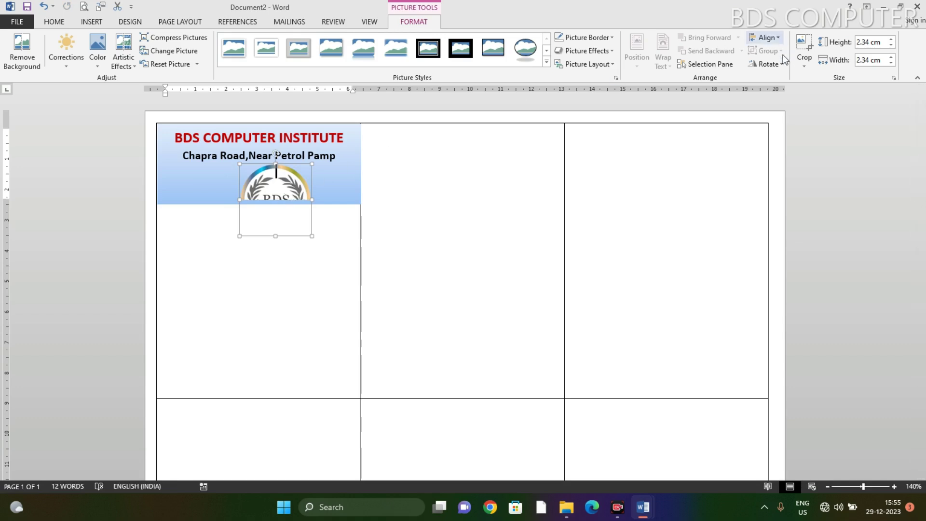
mouse_move(264, 177)
mouse_down()
mouse_move(216, 178)
mouse_move(233, 269)
mouse_up()
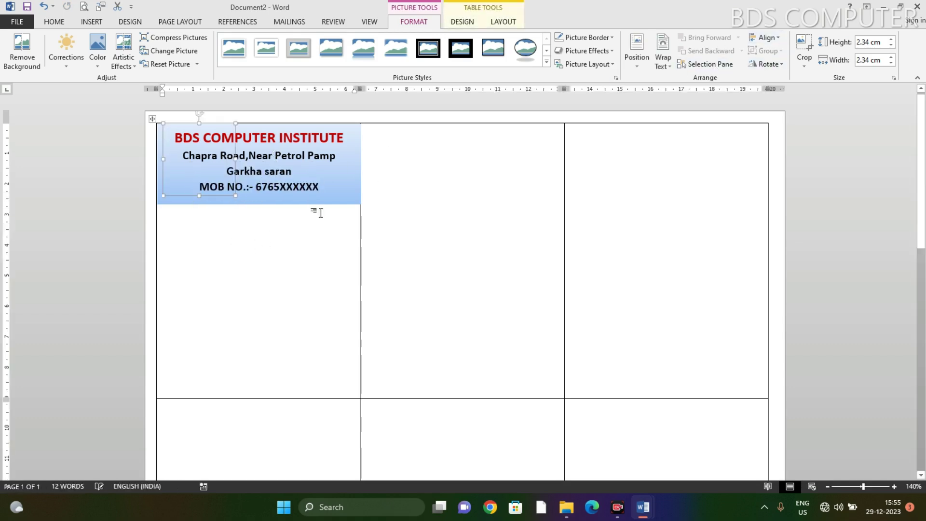
click(665, 68)
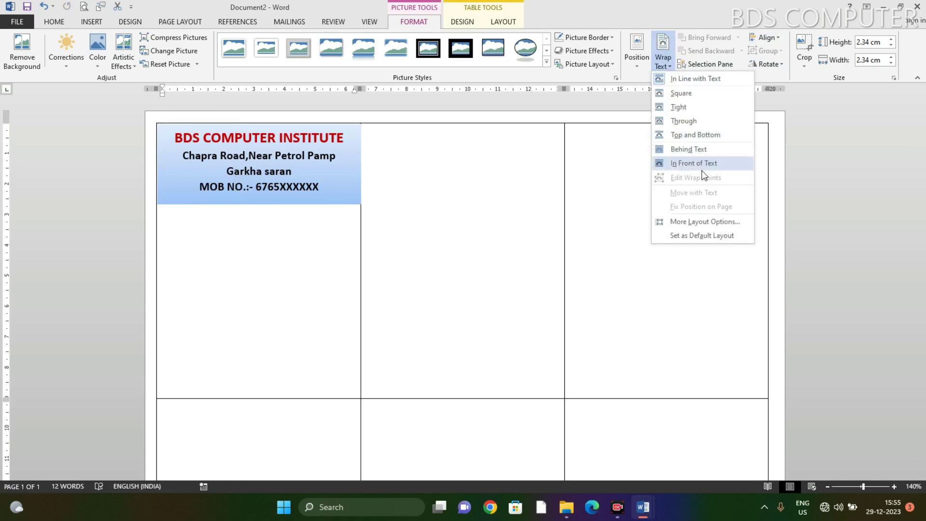
click(691, 124)
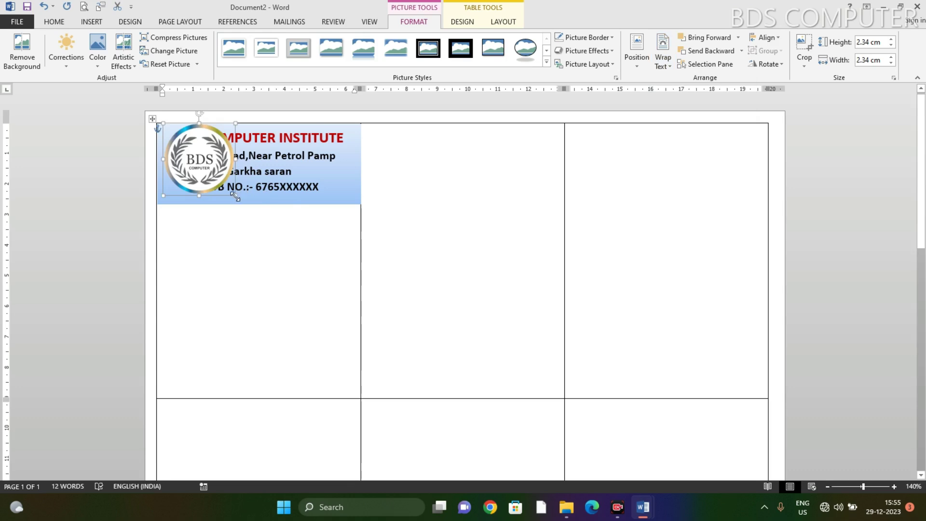
mouse_move(235, 196)
mouse_down()
mouse_move(208, 169)
mouse_move(198, 196)
mouse_move(175, 191)
mouse_up()
key(ctrl+z)
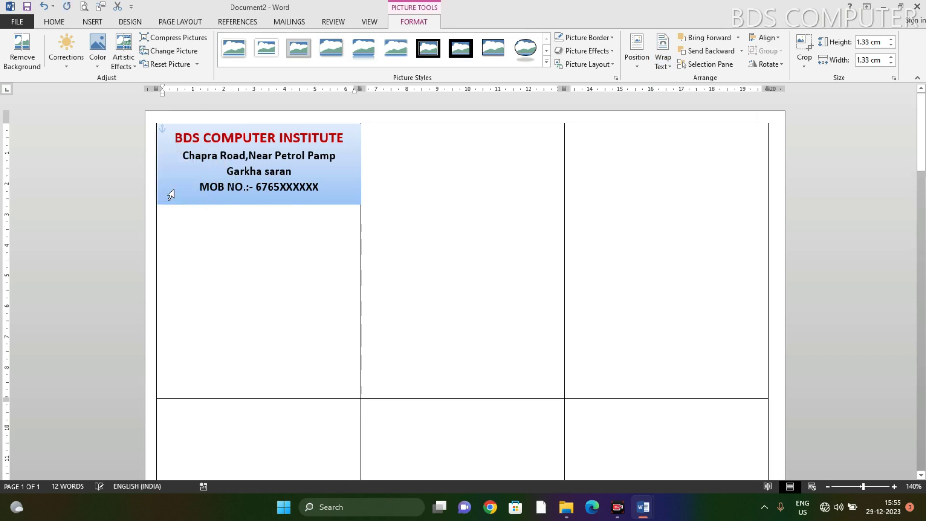
key(ctrl+y)
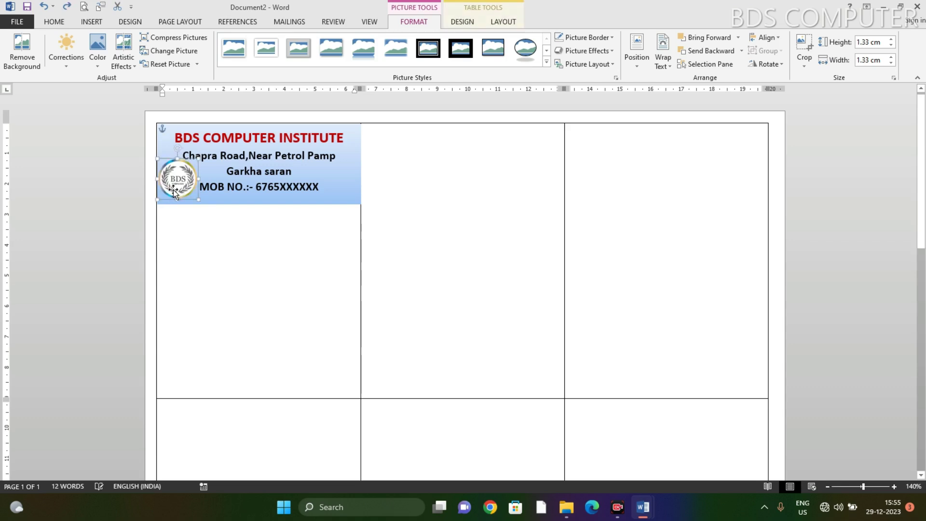
click(186, 190)
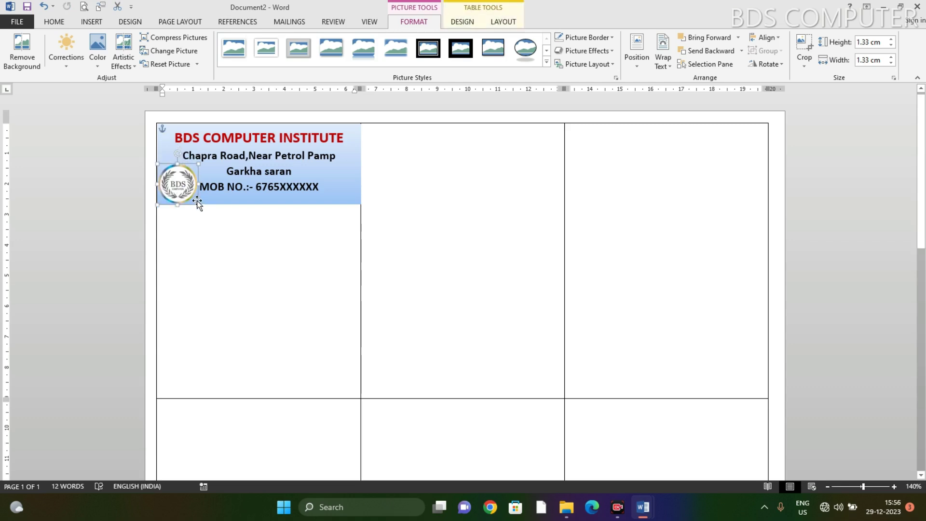
mouse_move(197, 203)
mouse_down()
mouse_move(184, 180)
mouse_move(197, 202)
mouse_move(179, 186)
mouse_up()
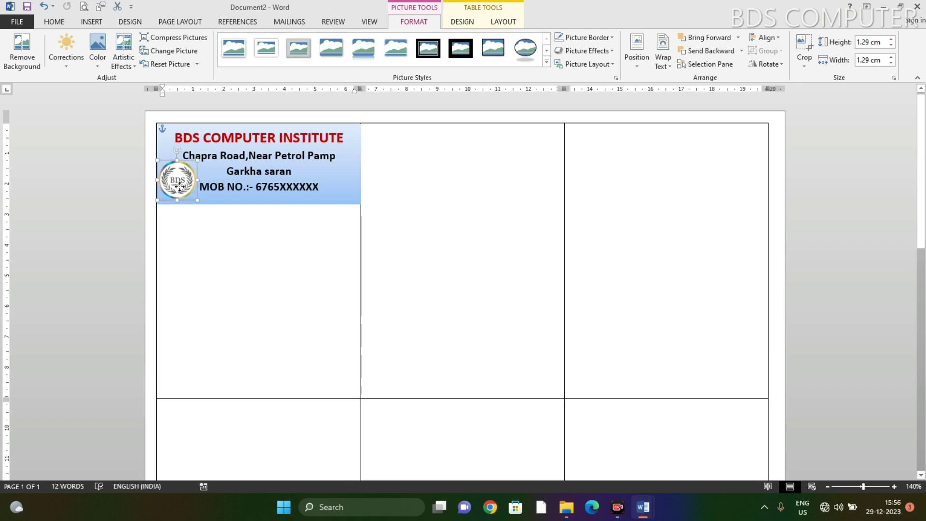
click(206, 226)
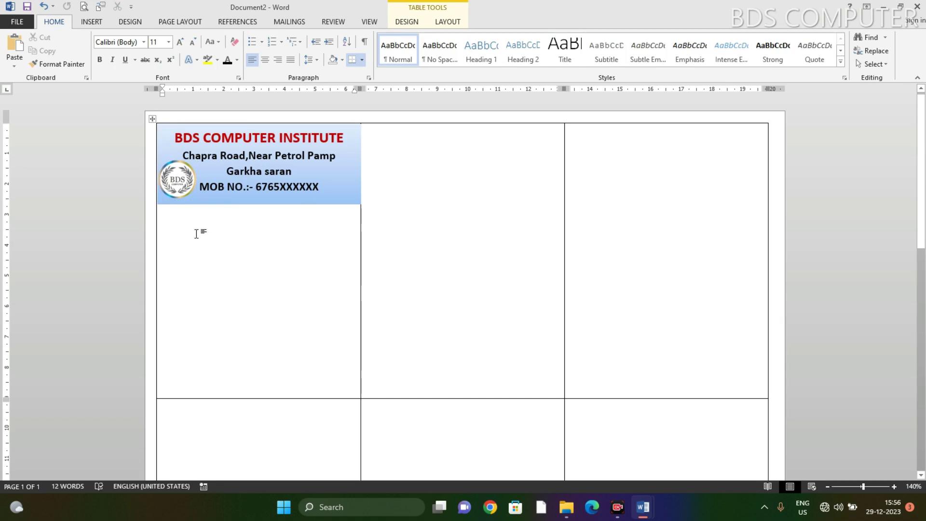
- Draw a rectangle below the header, about 2.41 cm by 2.24 cm
click(91, 22)
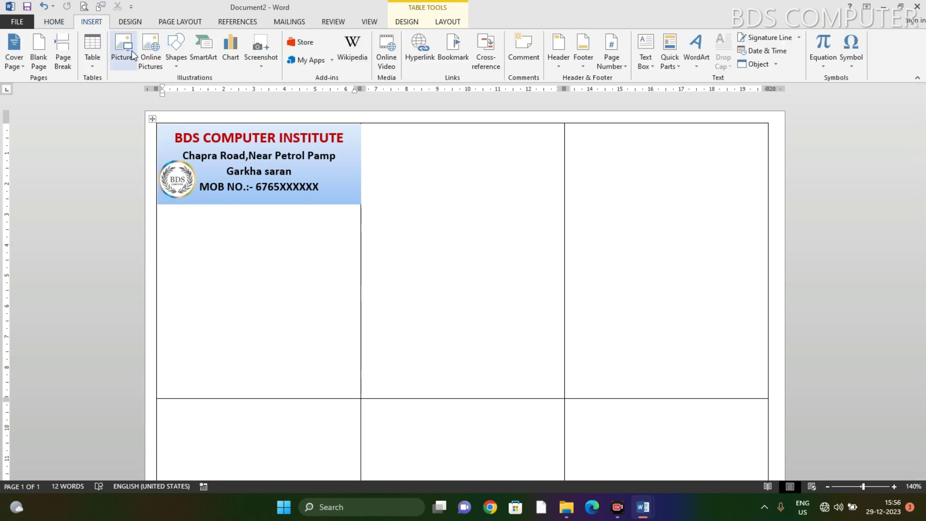
click(176, 48)
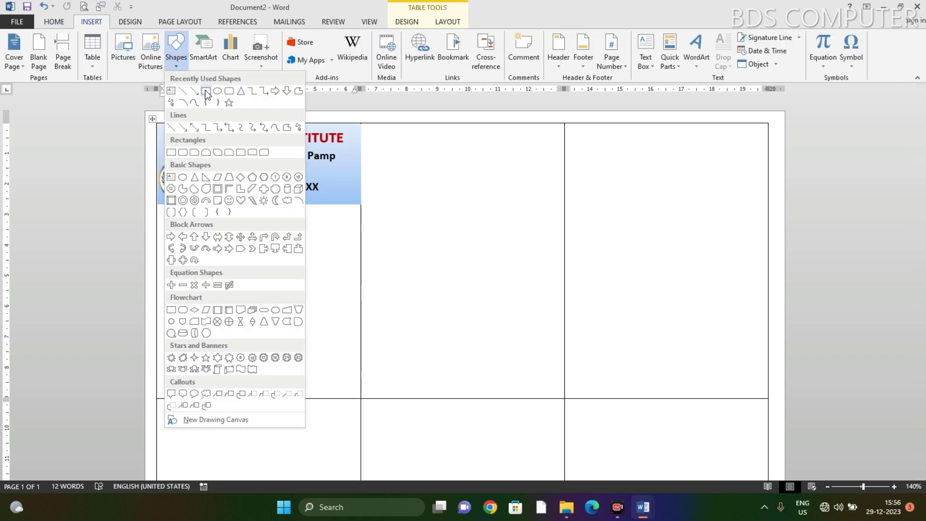
click(206, 91)
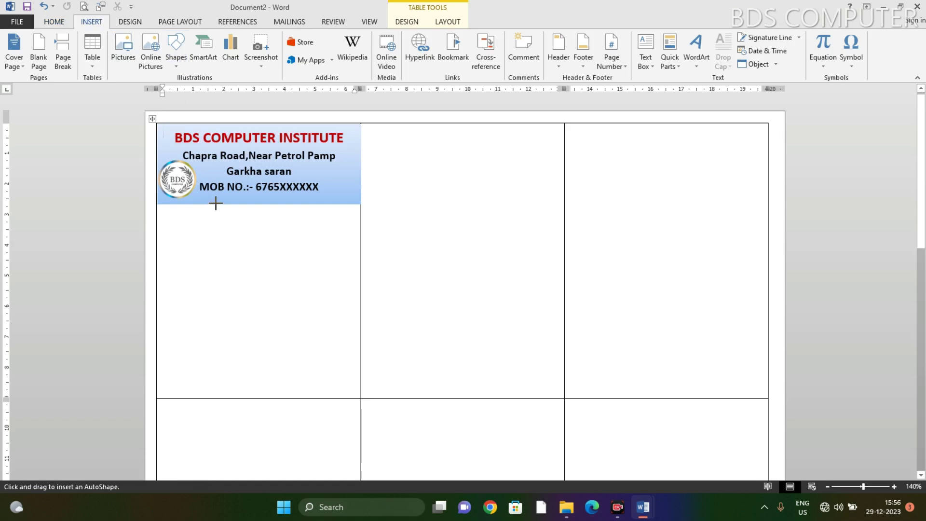
drag(216, 204, 299, 303)
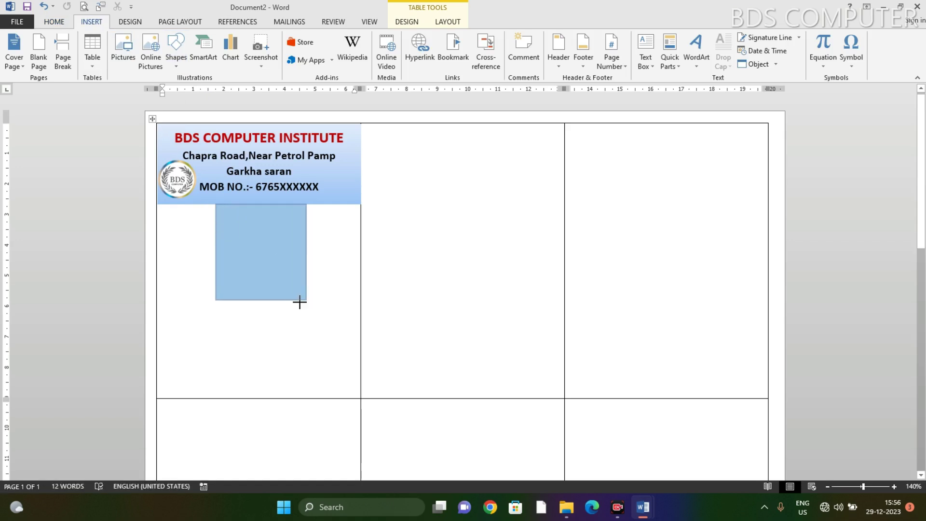
drag(299, 302, 284, 278)
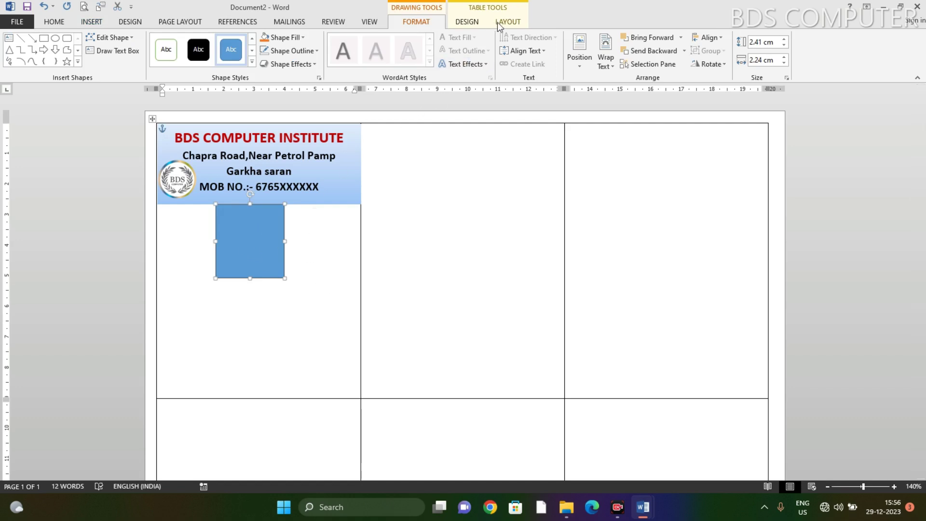
- Fill the rectangle with light grey
click(302, 39)
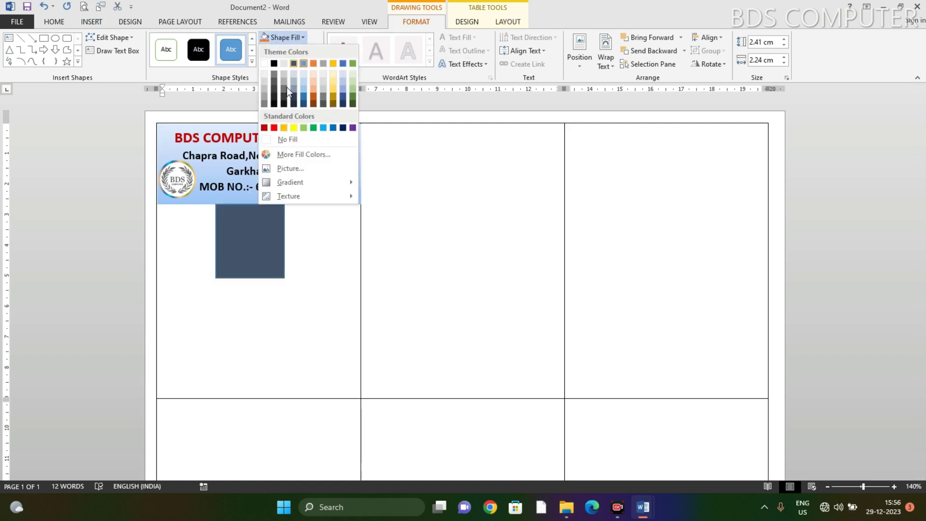
key(Escape)
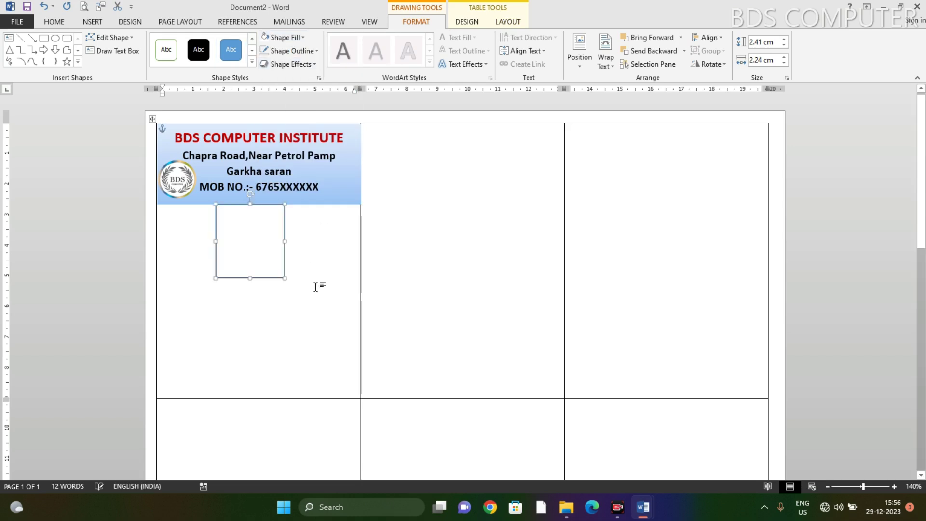
click(304, 37)
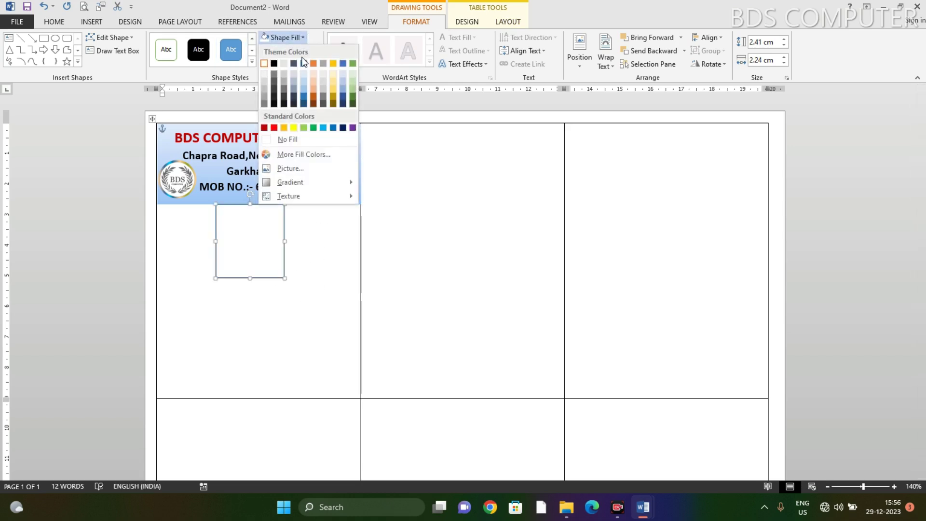
click(265, 83)
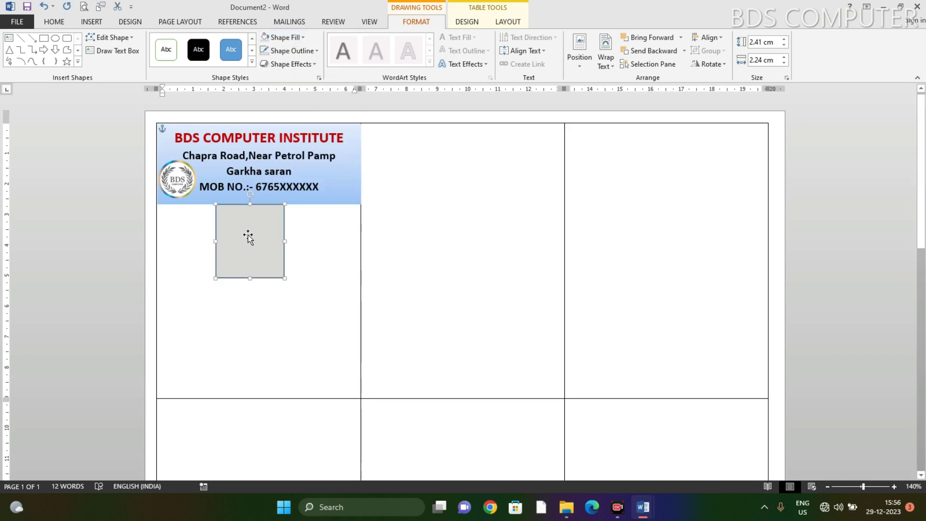
right_click(252, 249)
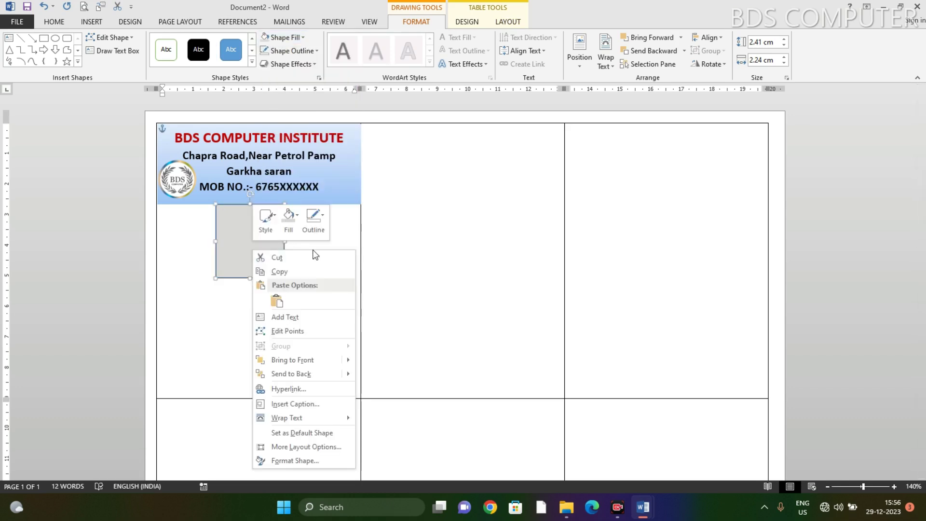
- Type the label PHOTO inside the grey box and colour it black
click(290, 318)
text(P)
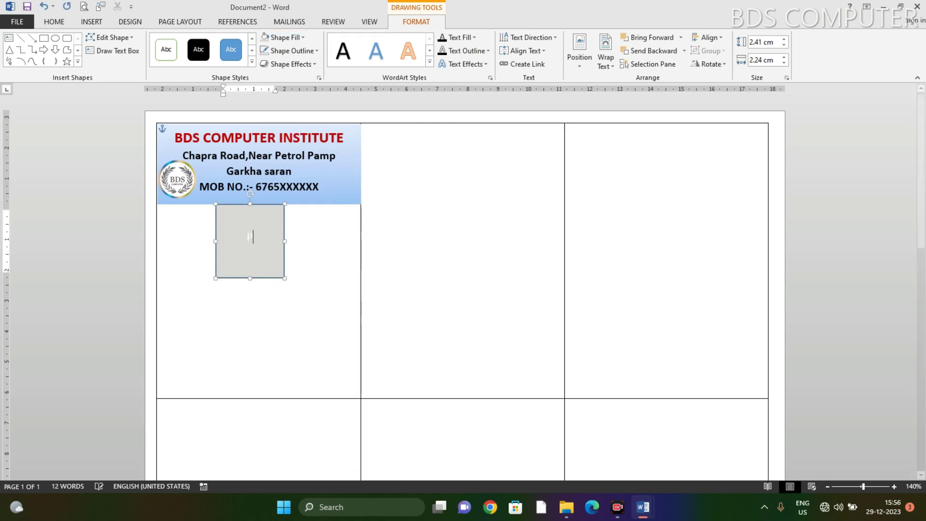
text(HOTO)
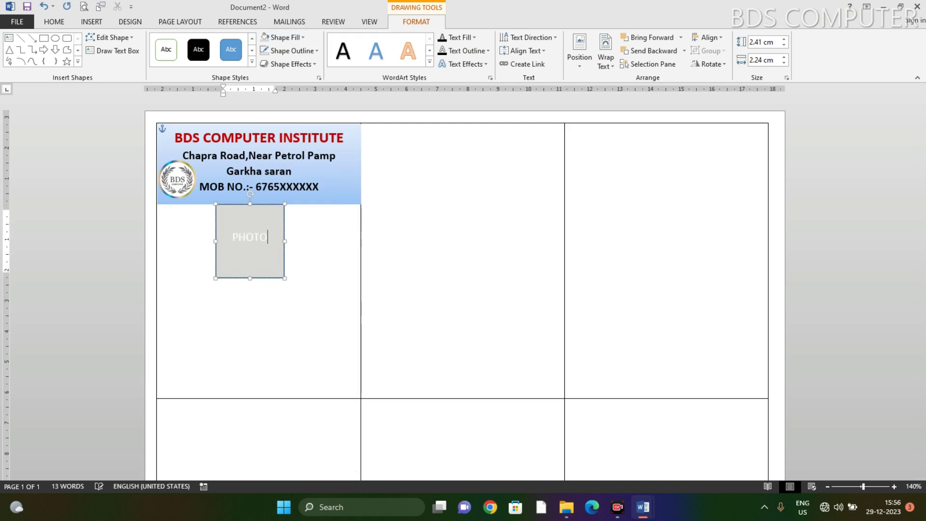
drag(268, 237, 235, 239)
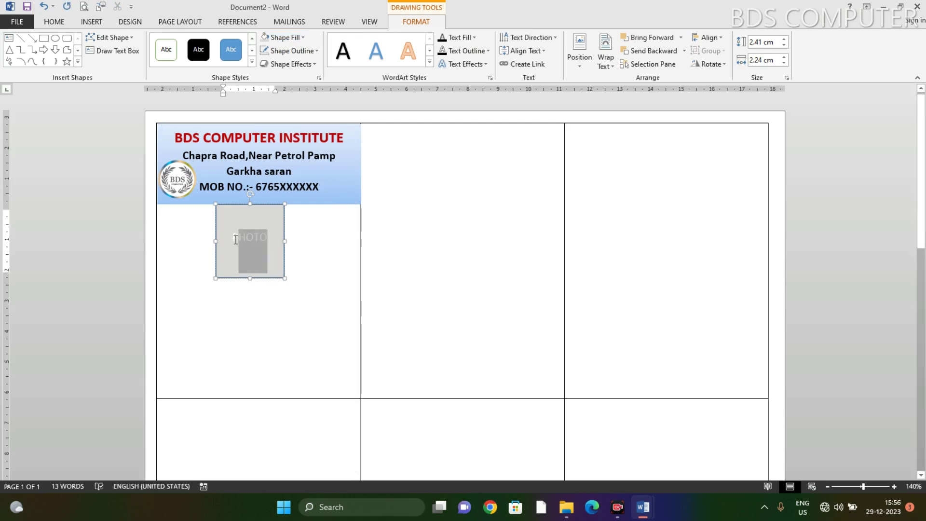
click(460, 37)
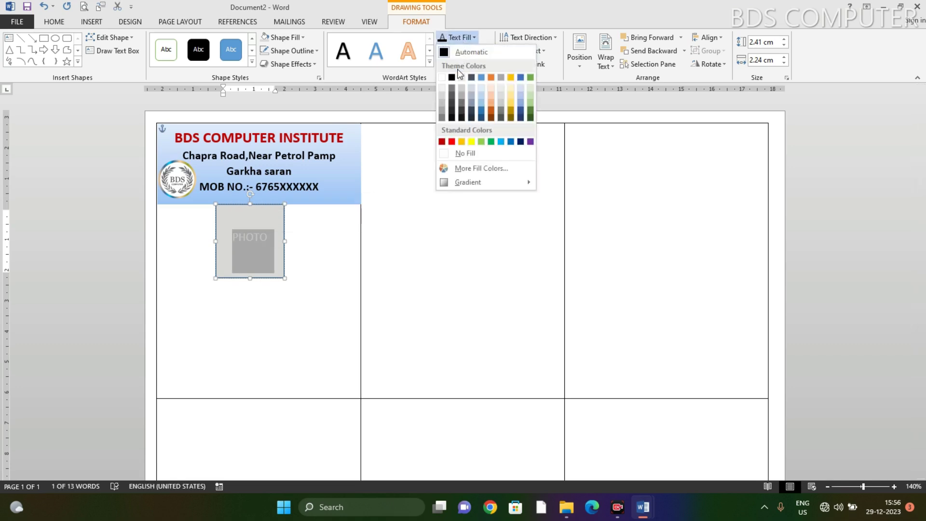
click(452, 77)
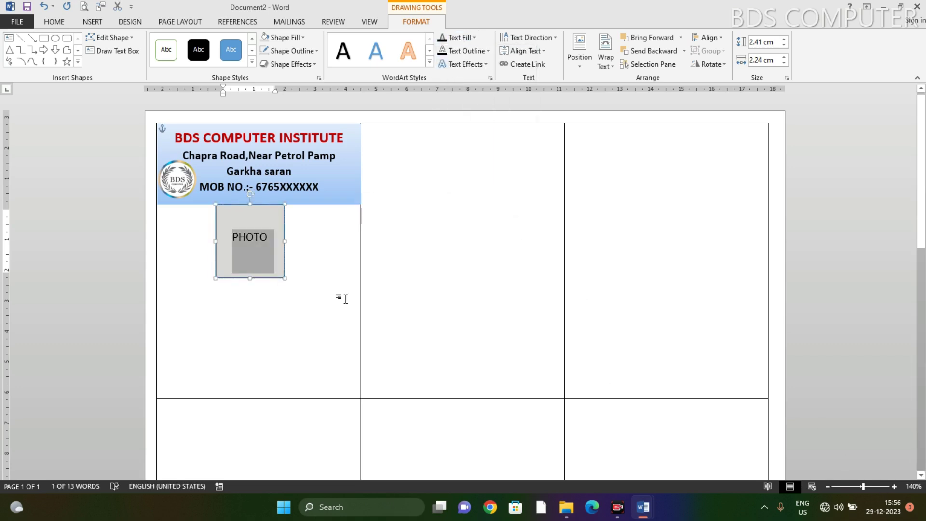
click(314, 298)
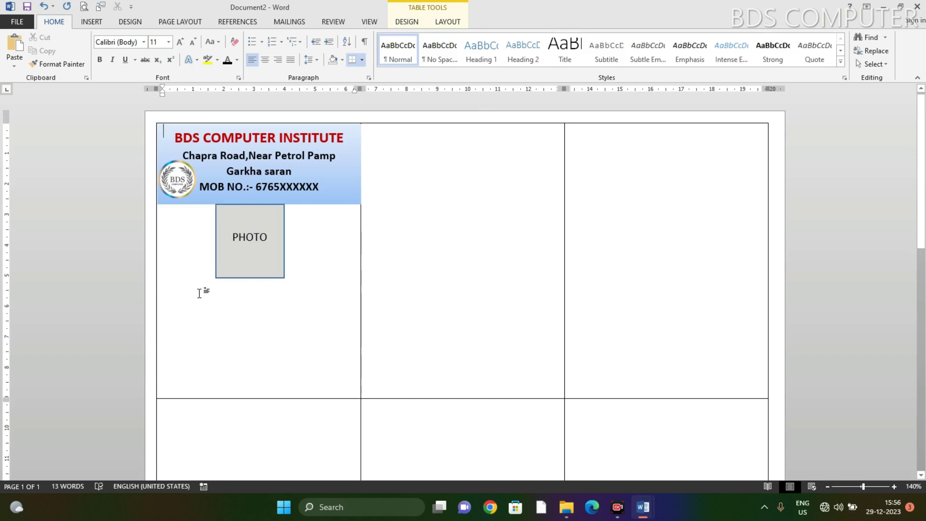
- Centre PHOTO in its box and nudge the box toward the middle of the cell
key(Return)
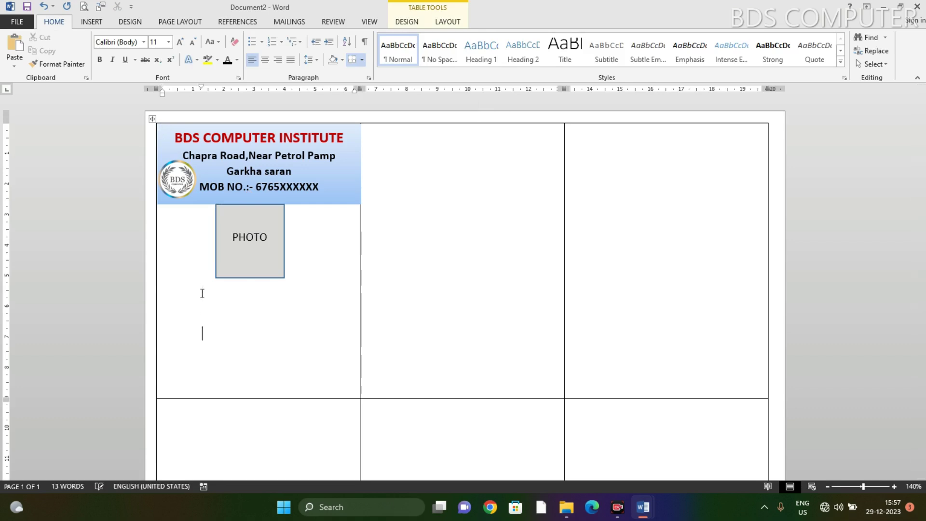
key(BackSpace)
key(BackSpace)
key(BackSpace)
key(BackSpace)
key(BackSpace)
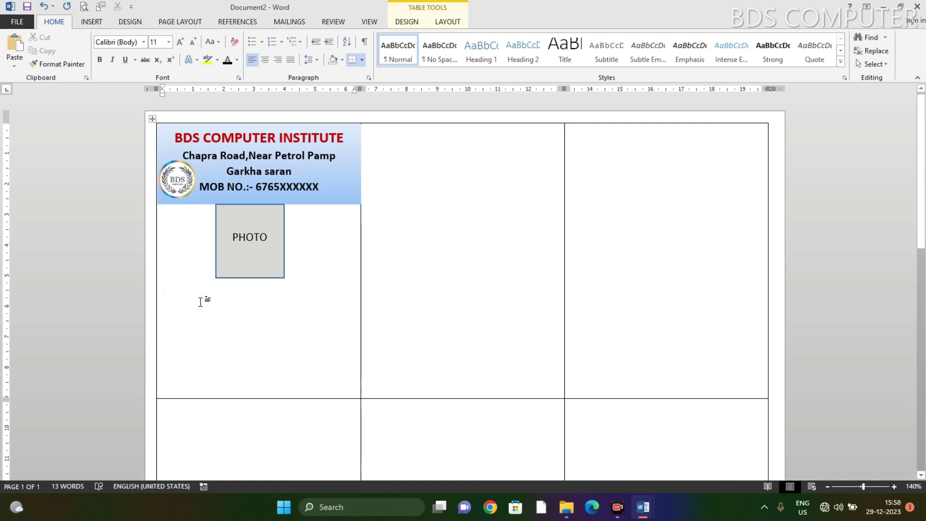
key(ctrl+e)
click(283, 259)
click(286, 261)
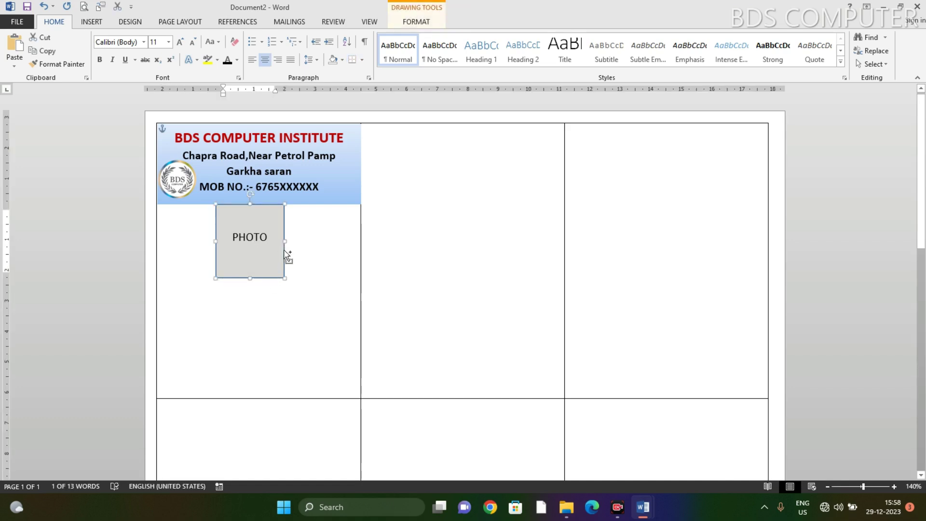
key(ctrl+l)
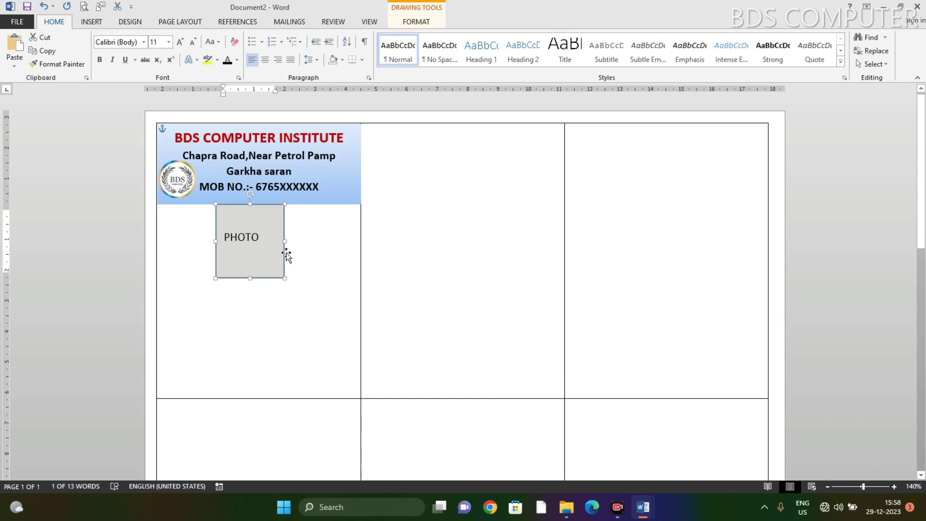
key(ctrl+e)
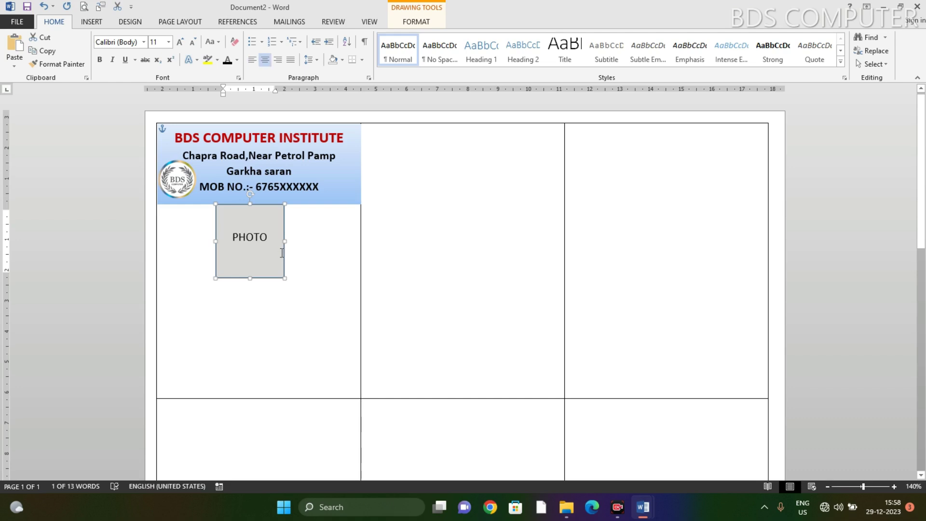
drag(288, 258, 294, 255)
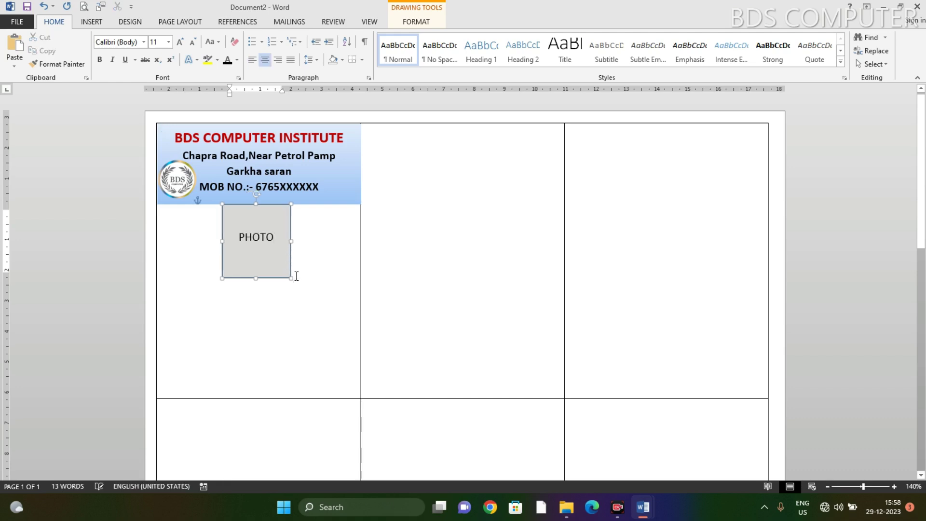
click(268, 284)
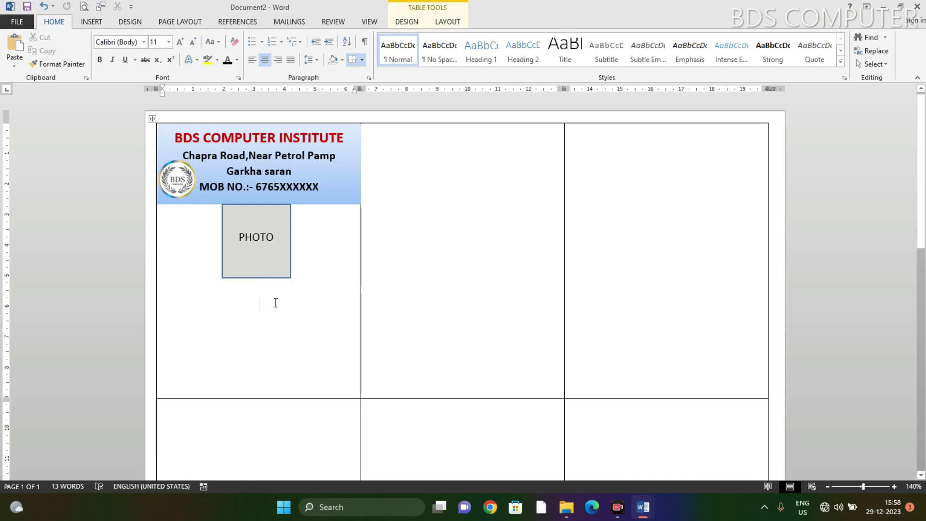
key(ctrl+l)
click(208, 293)
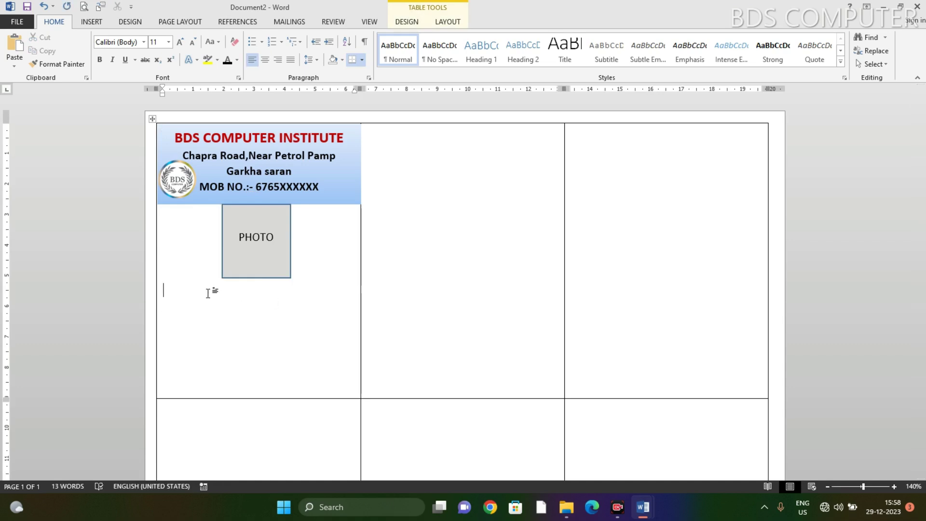
- Type a centred NAME label, then left-aligned FATHER'S :-, D.O.B :- and MOB NO. :- lines
key(ctrl+e)
text(NAME)
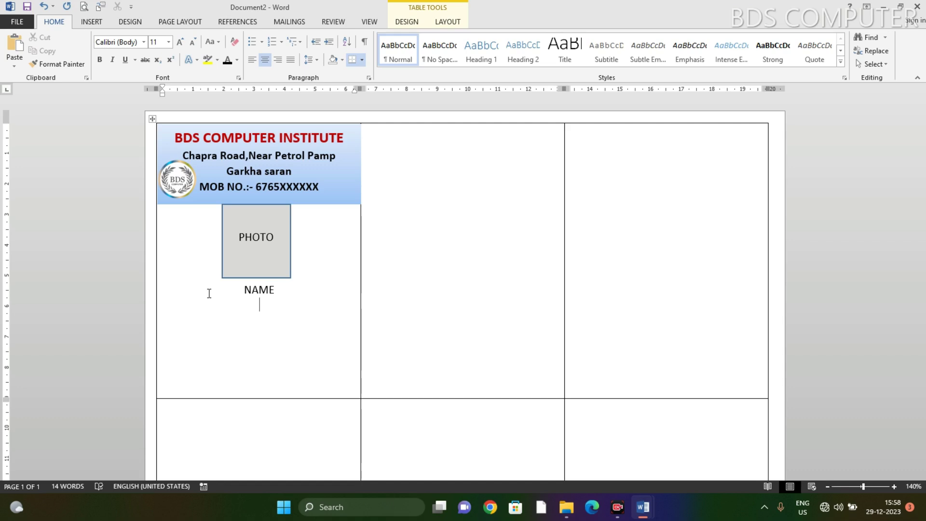
key(ctrl+l)
text(FATHER)
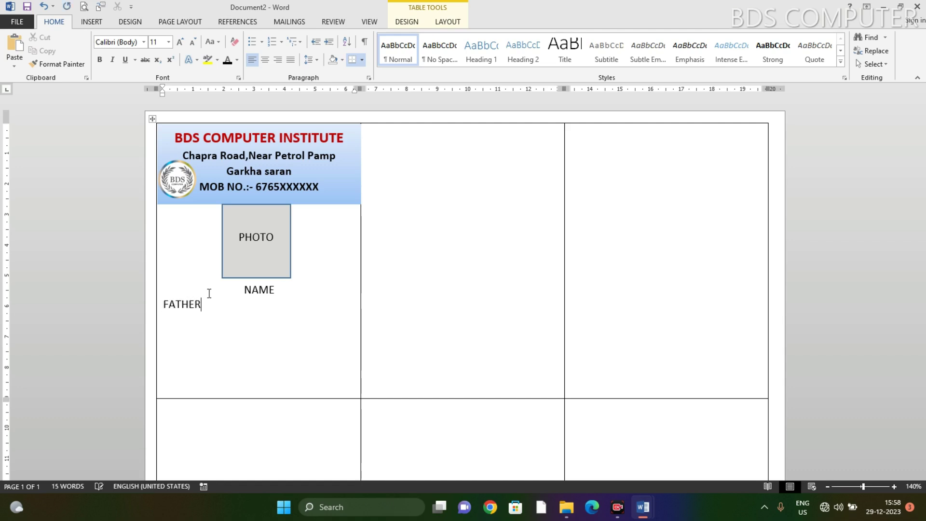
text('S :)
text(-)
text(:)
text(-)
key(Return)
text(MO)
text(B )
text(NO.)
text( :-)
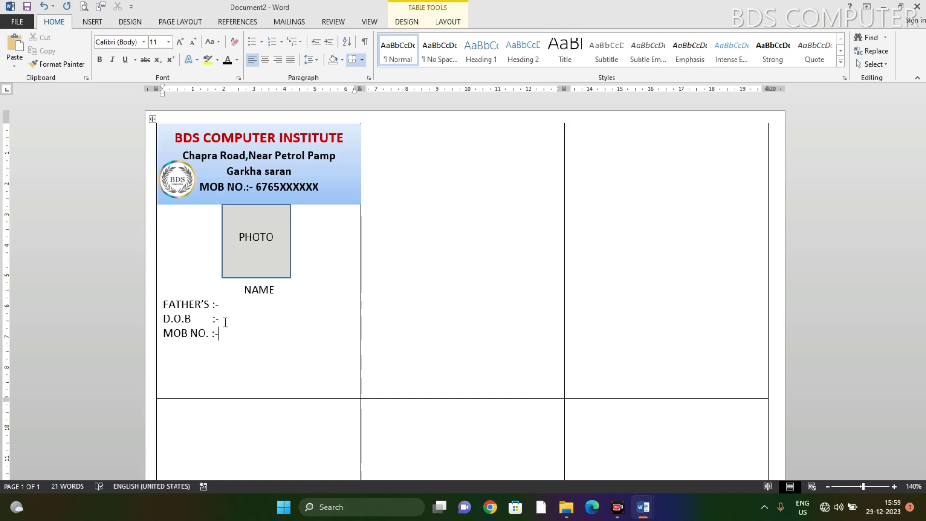
key(Return)
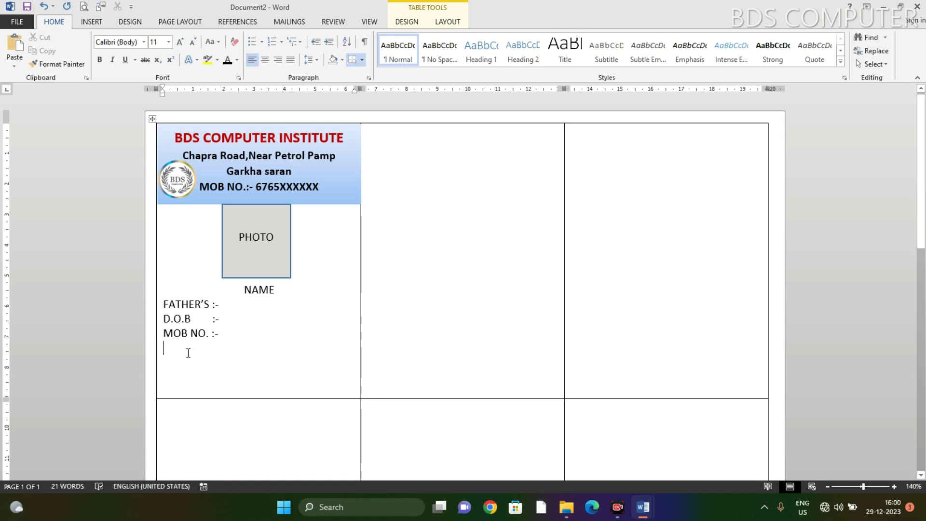
key(ctrl+e)
- Type the centred heading 'Course Details' and a left-aligned 'COURSE' line below it
text(C)
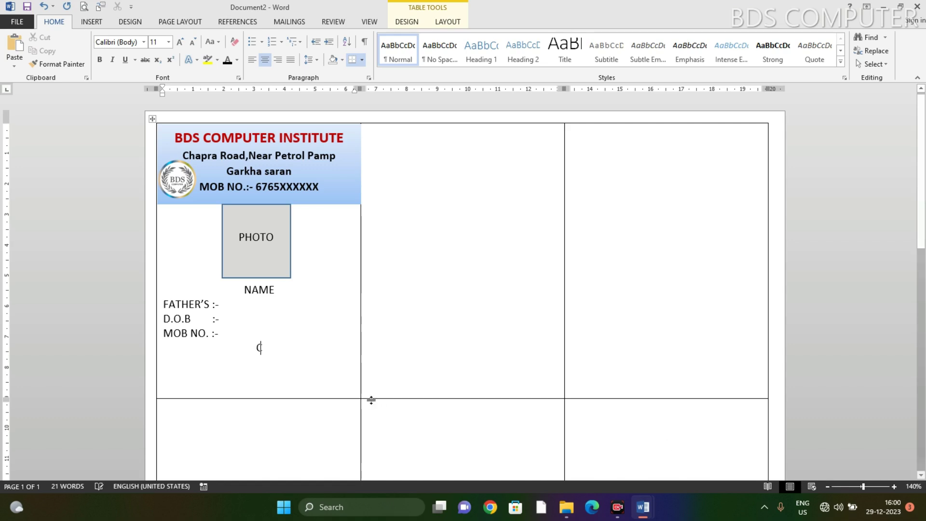
text(ours)
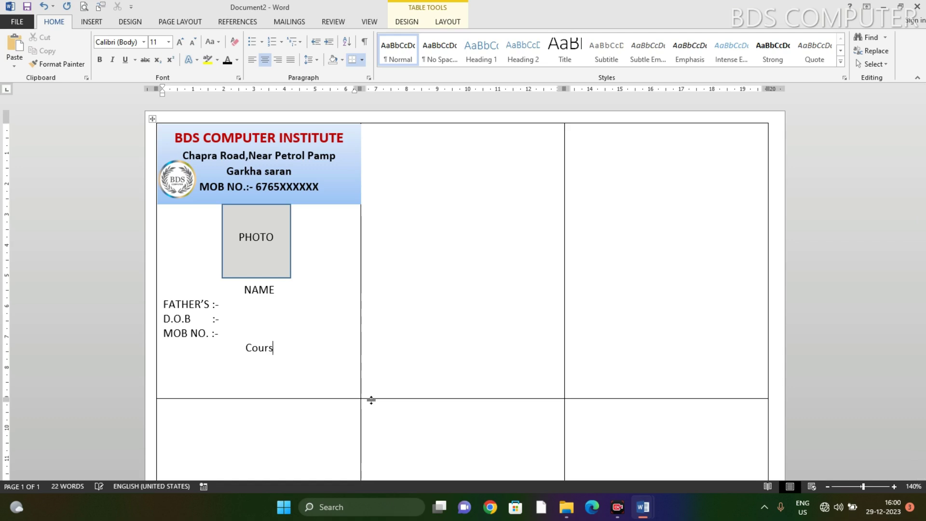
text(e)
text( D)
text(e)
text(ta)
text(ils)
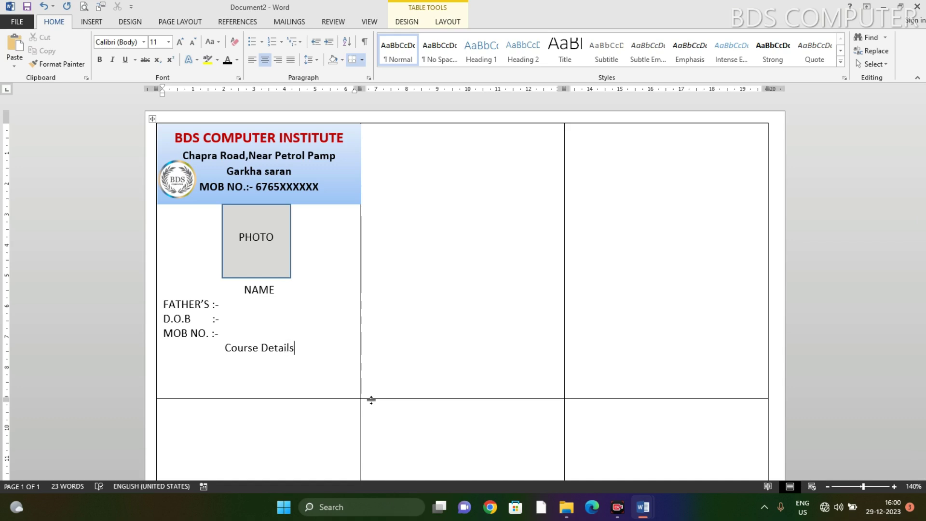
key(Return)
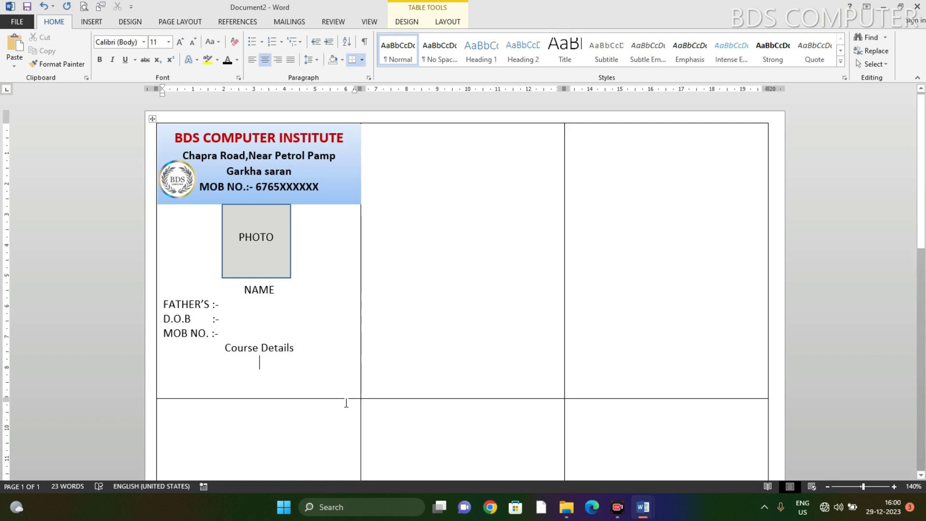
key(ctrl+l)
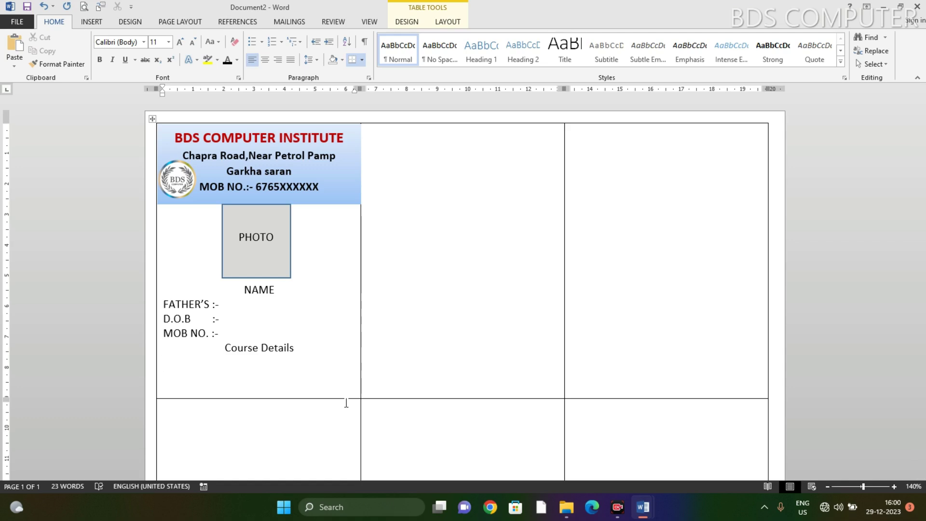
text(COURS)
text(E)
- Complete the COURSE :- line and add a VALID :- line beneath it
key(Tab)
text(:-)
key(Return)
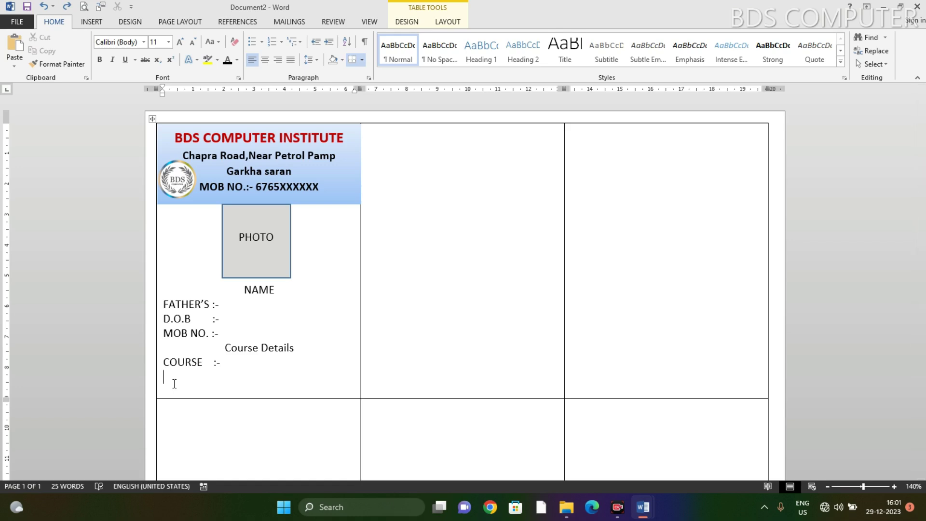
text(V)
key(BackSpace)
text(VA)
text(I)
key(BackSpace)
text(LI)
text(D)
text(      :-)
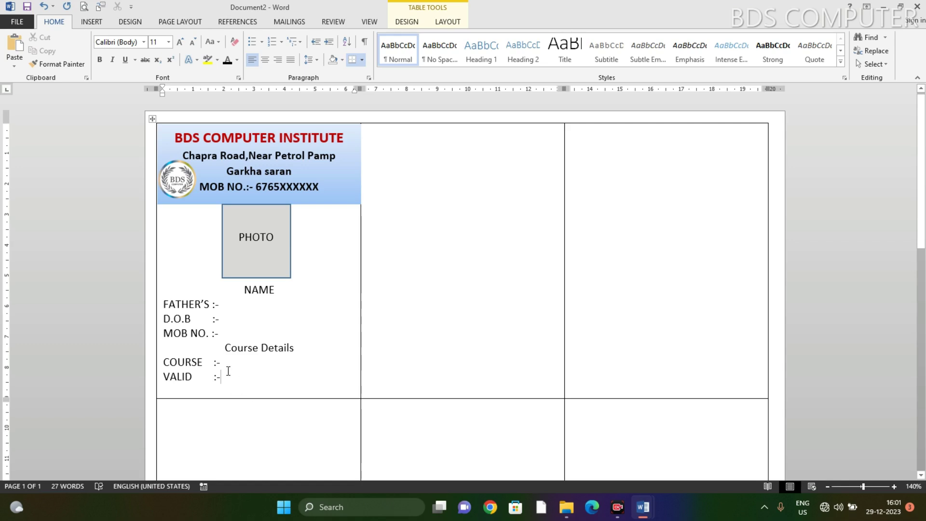
- Add SING. toward the right on the card's bottom line
key(Return)
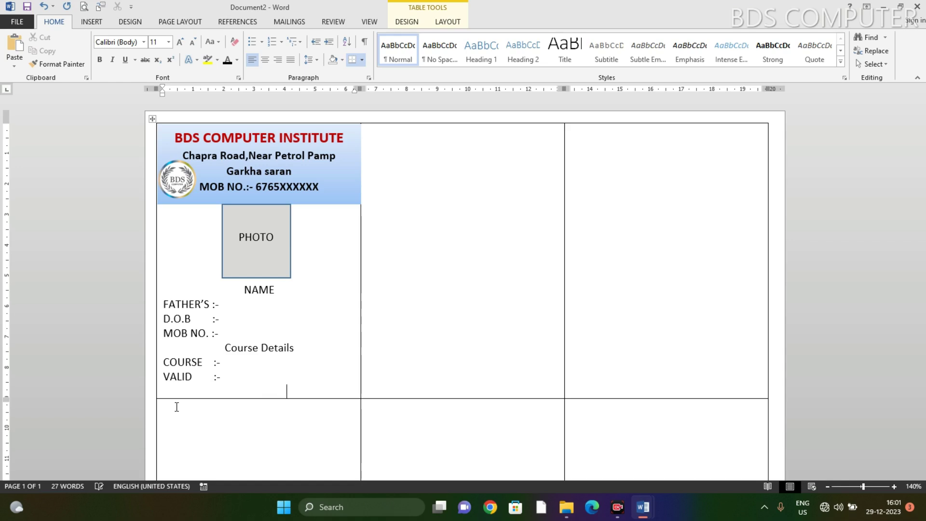
text(SI)
text(ND)
key(BackSpace)
text(G)
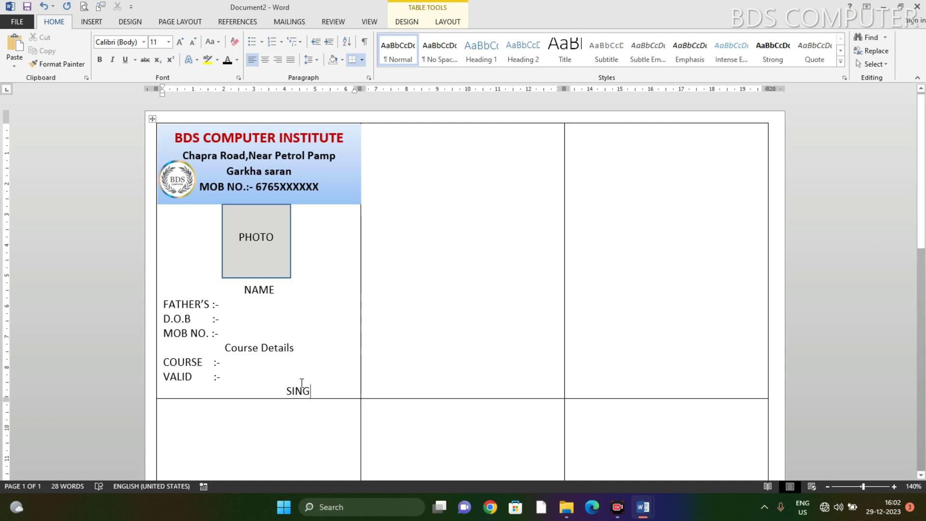
click(286, 391)
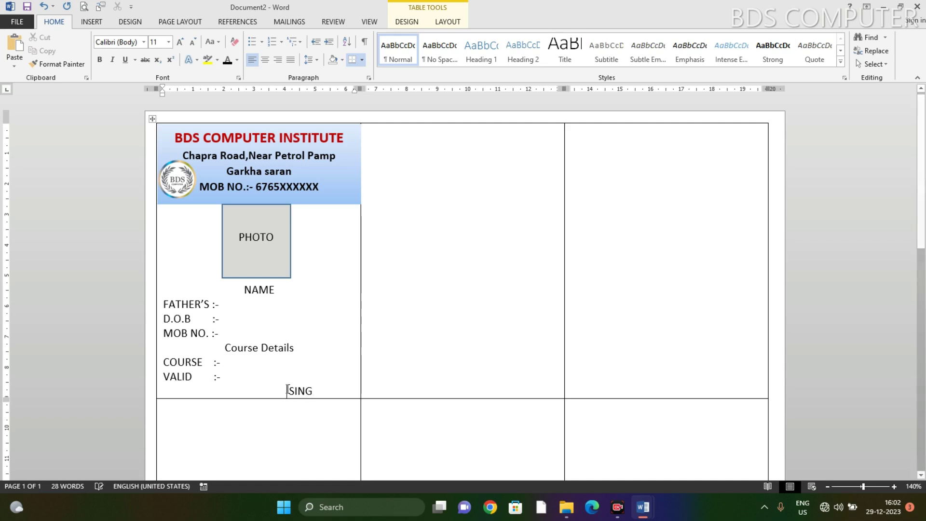
click(328, 389)
text(.)
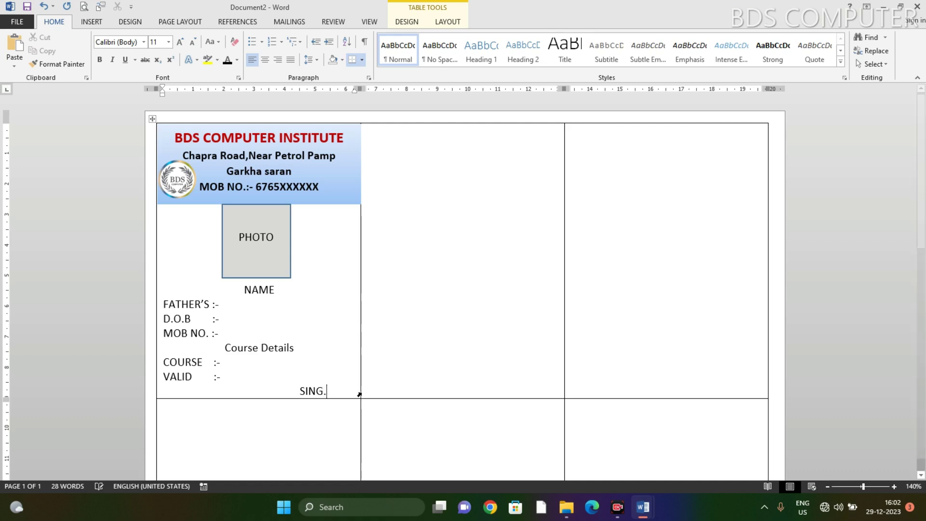
key(Left)
key(Left)
key(Left)
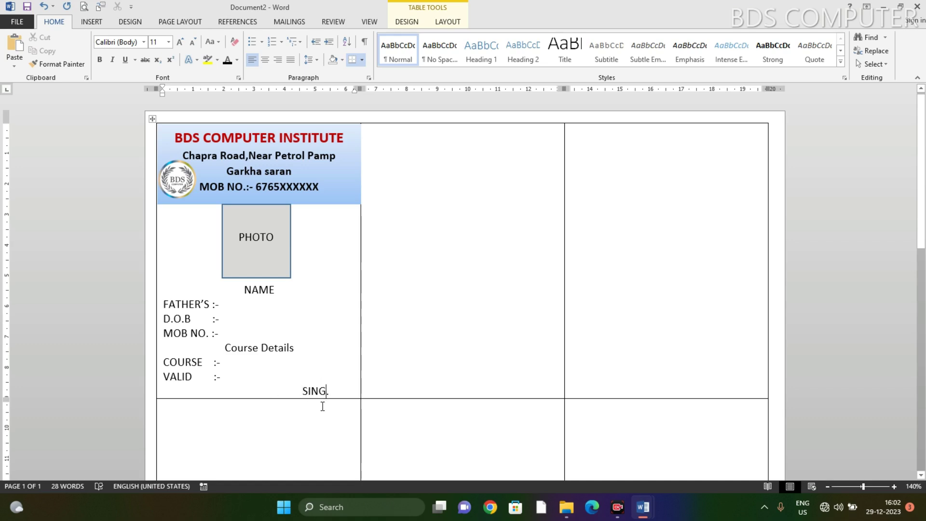
click(323, 342)
- Bold the Course Details heading and make the NAME label bold dark red
drag(225, 348, 302, 348)
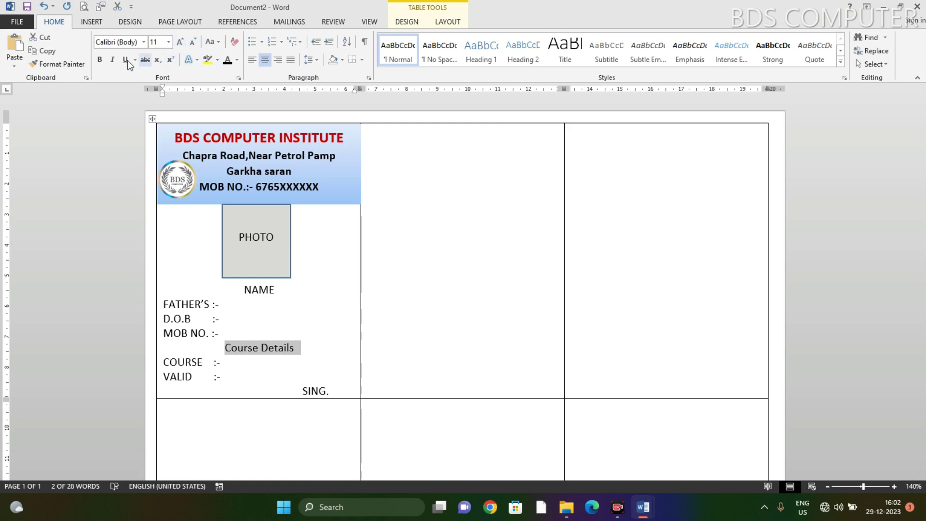
click(101, 60)
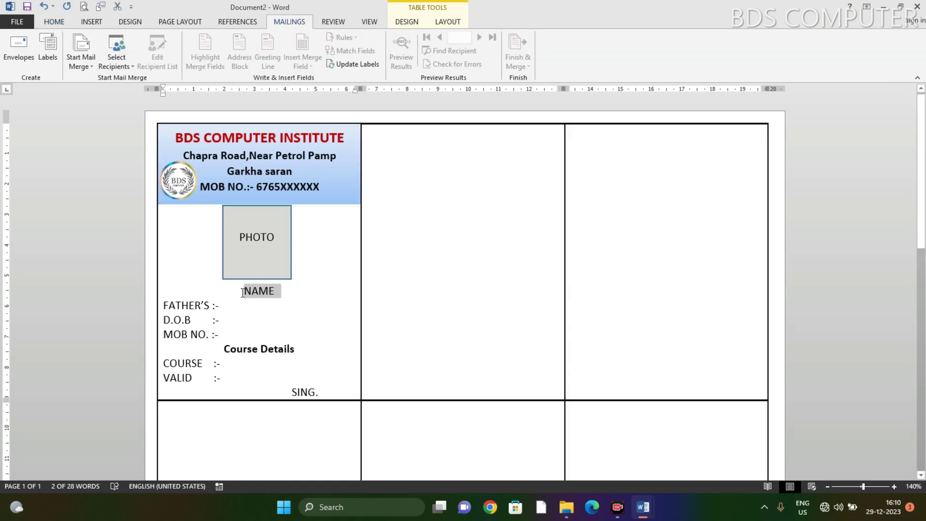
click(95, 22)
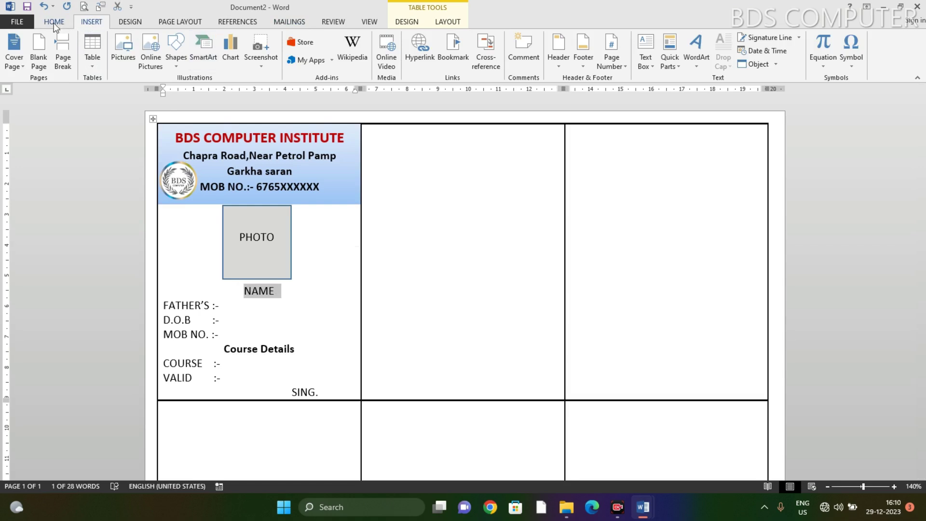
click(55, 23)
click(236, 63)
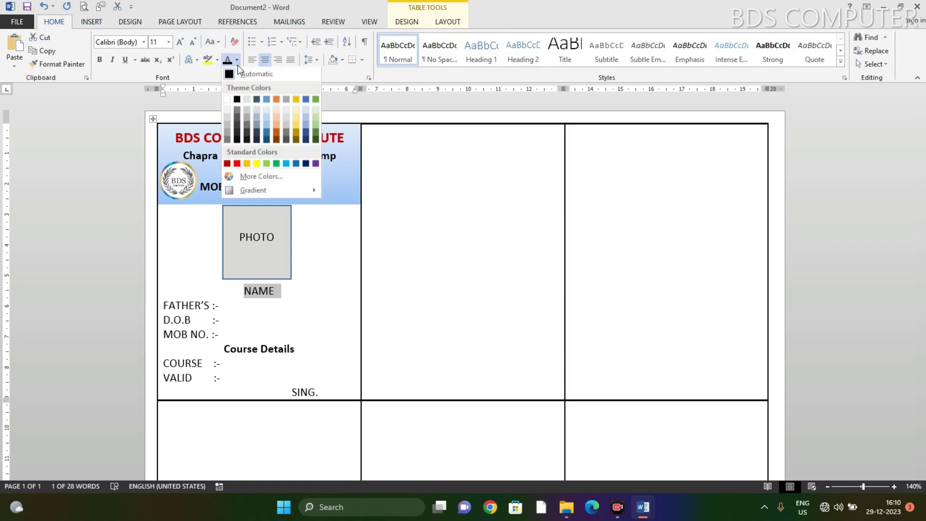
click(229, 164)
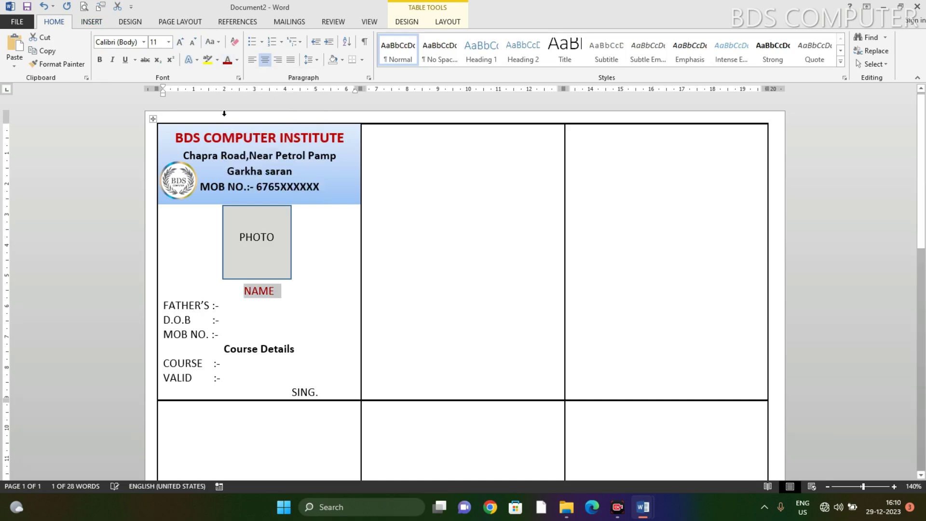
click(98, 64)
click(222, 363)
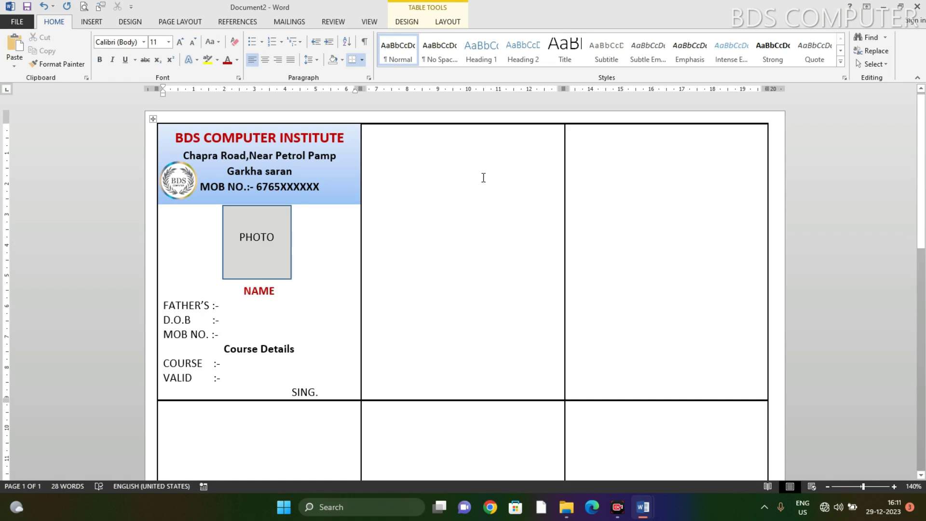
click(292, 24)
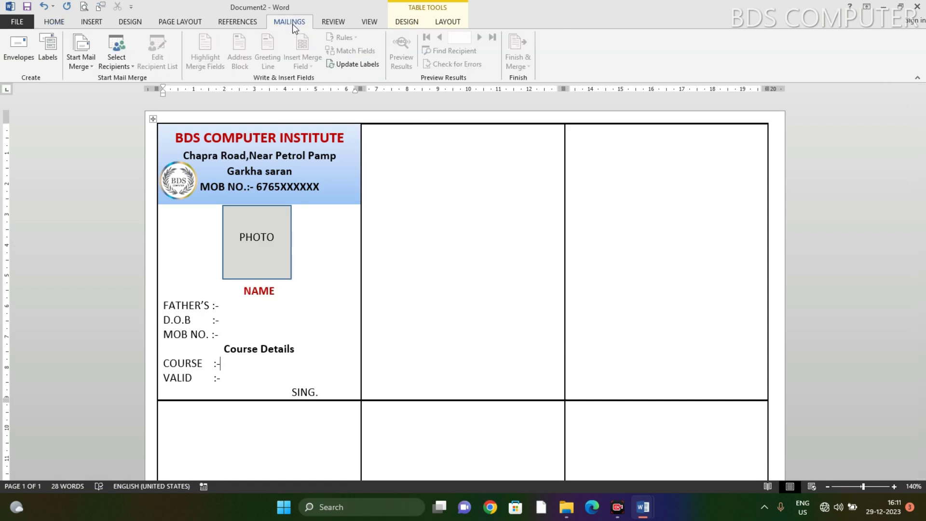
click(93, 68)
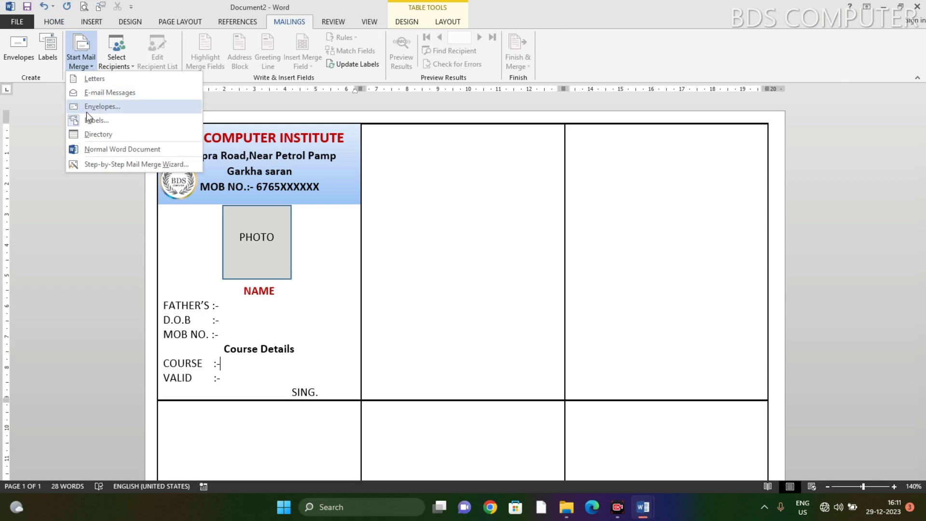
click(119, 125)
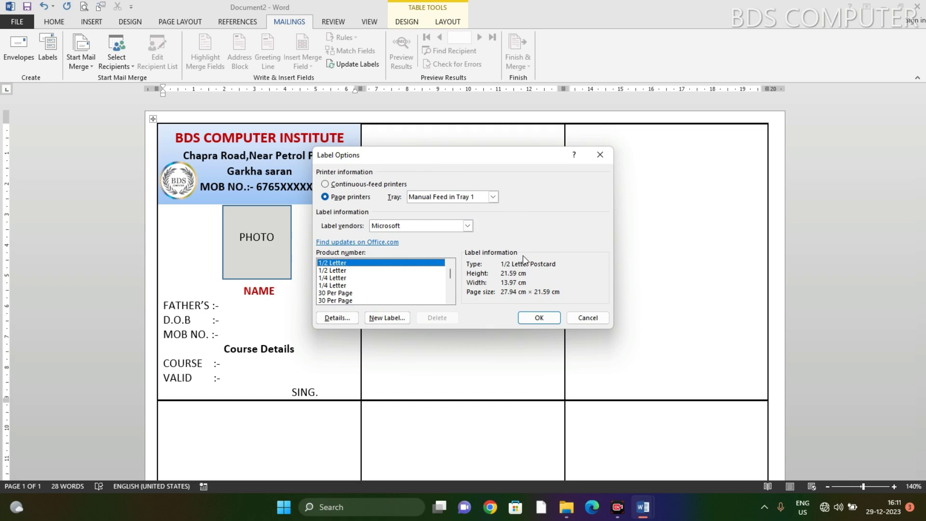
click(546, 319)
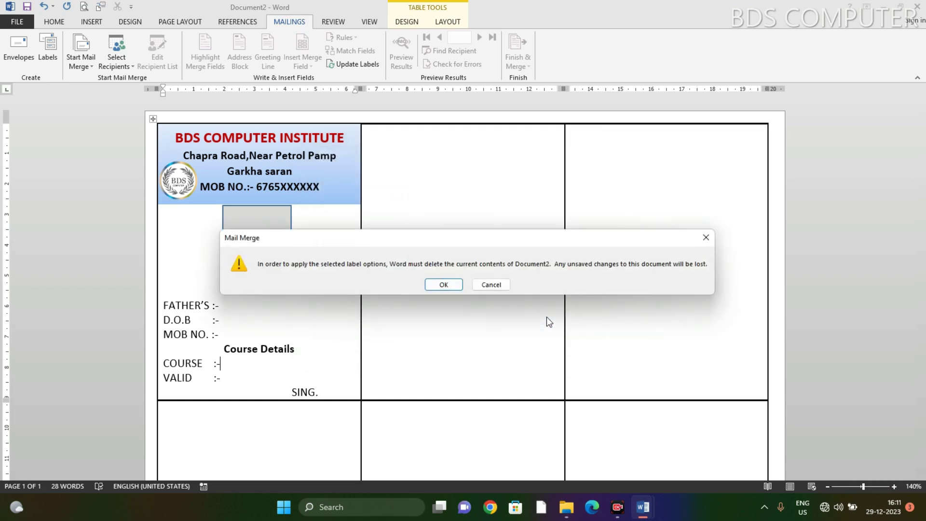
click(444, 285)
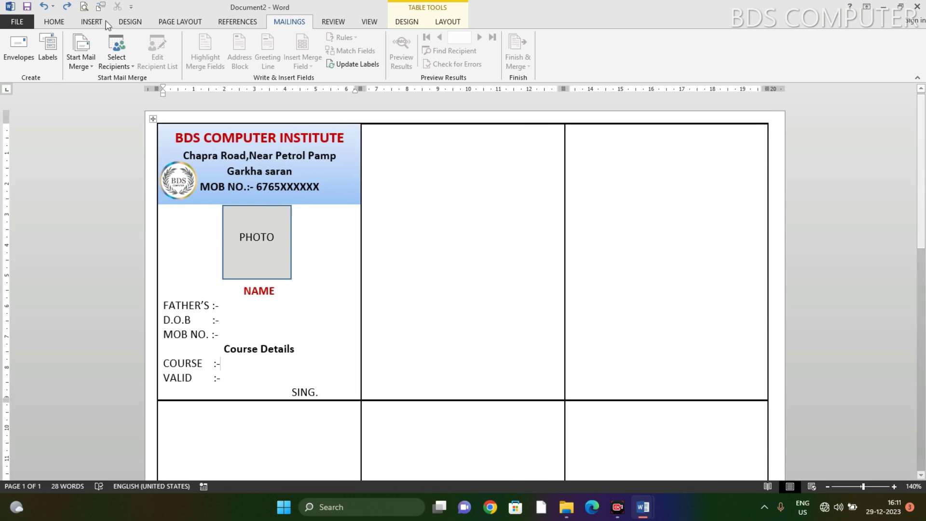
click(364, 66)
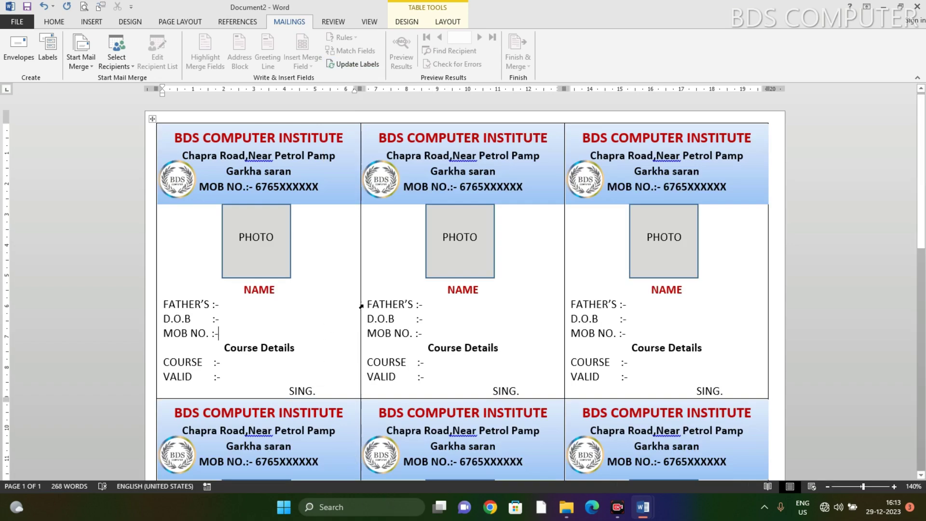
scroll(539, 336, down, 3)
scroll(538, 336, down, 3)
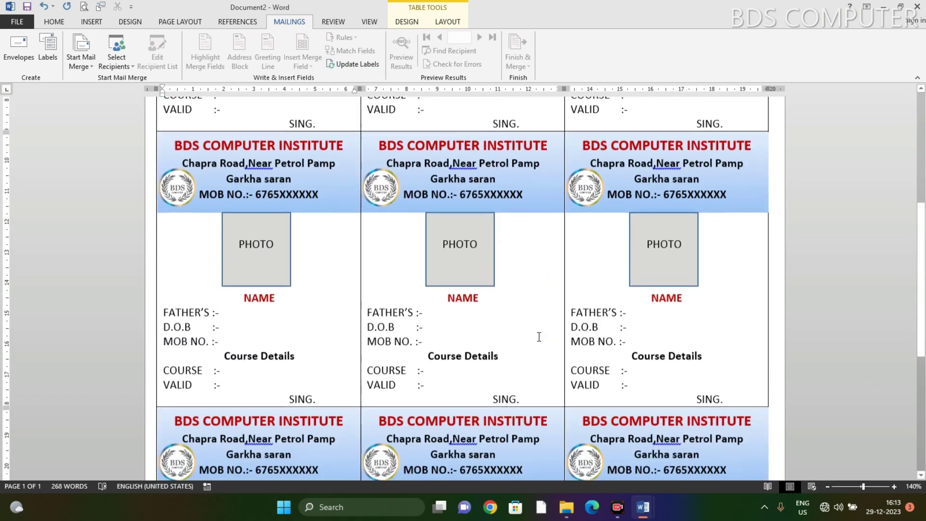
scroll(537, 336, down, 5)
scroll(537, 336, down, 2)
scroll(537, 336, up, 5)
scroll(530, 337, up, 1)
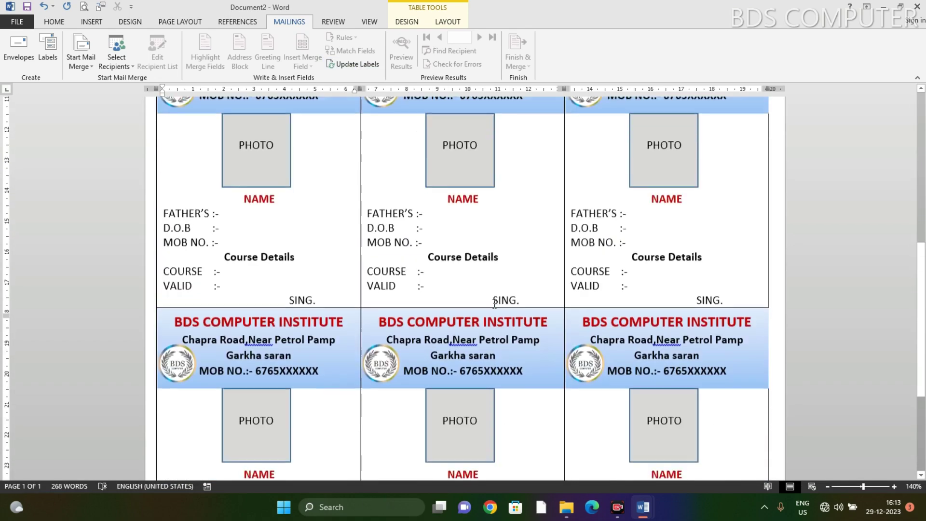
scroll(520, 333, up, 2)
scroll(507, 321, up, 4)
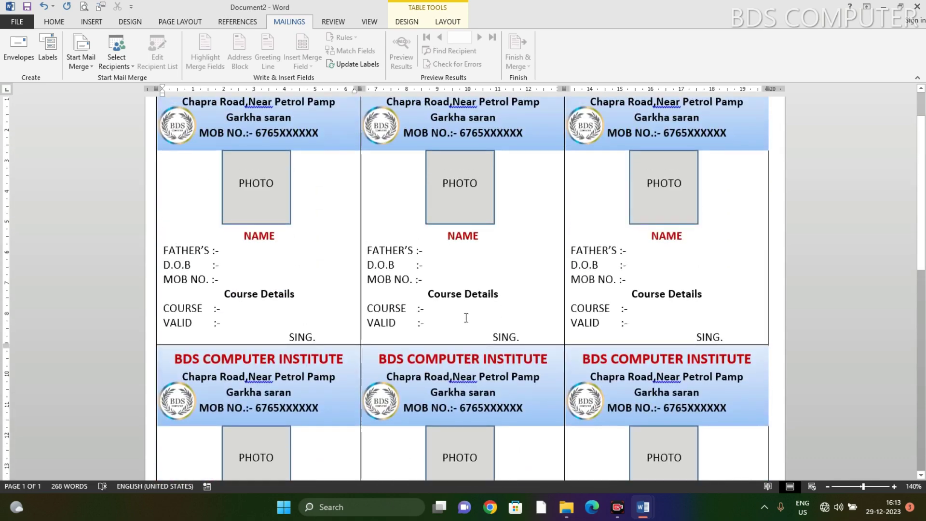
scroll(472, 339, up, 2)
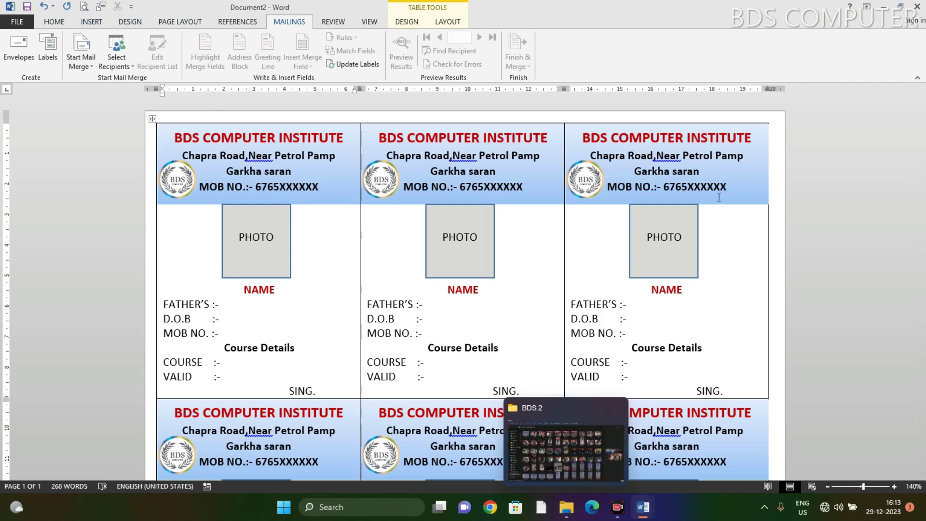
- Open the recent EXCEL workbook in Excel 2013 to check the student details, then return to Word
click(357, 511)
text(E)
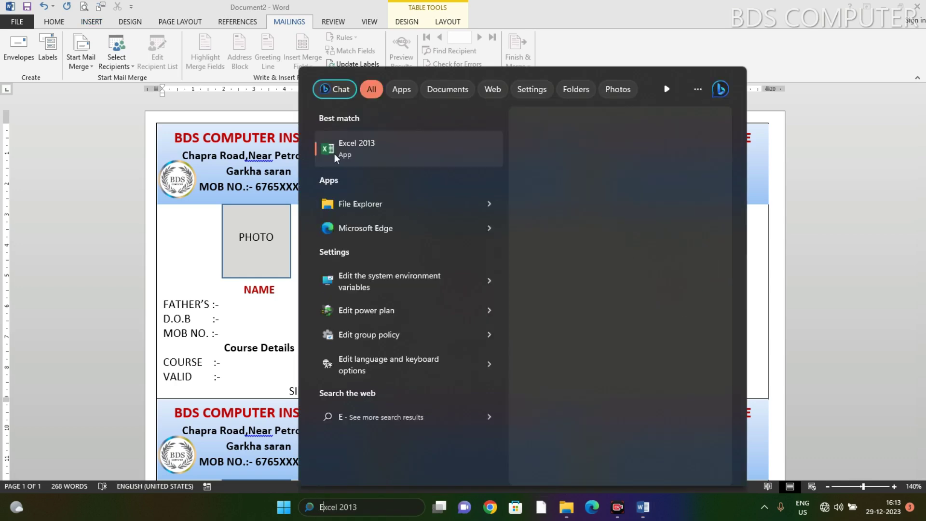
click(364, 145)
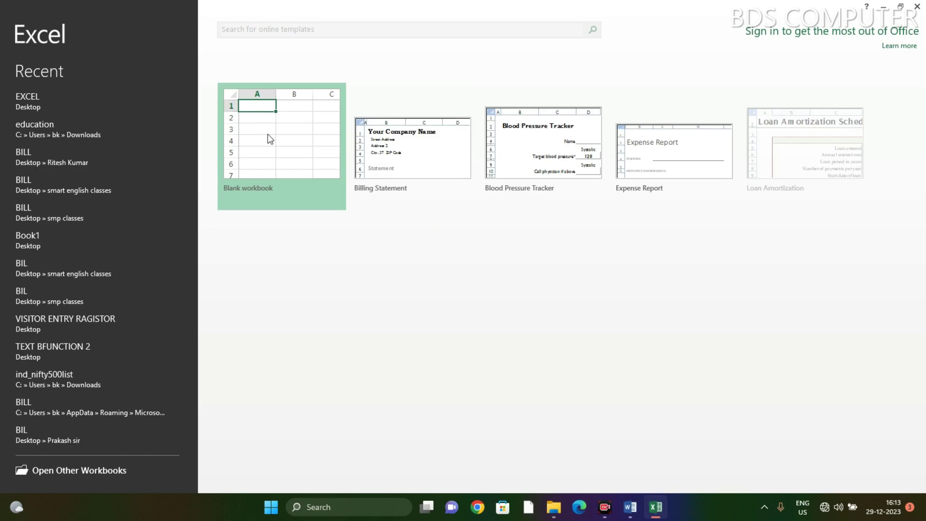
click(253, 134)
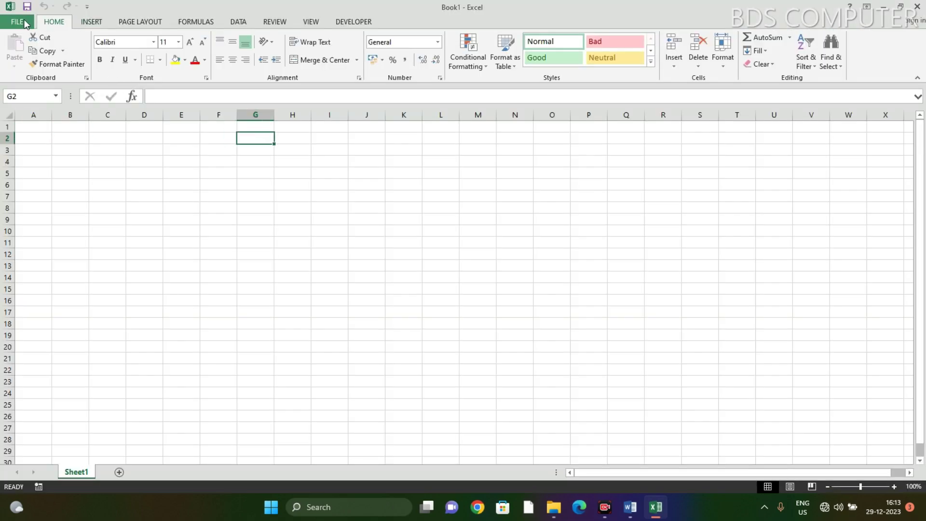
click(17, 22)
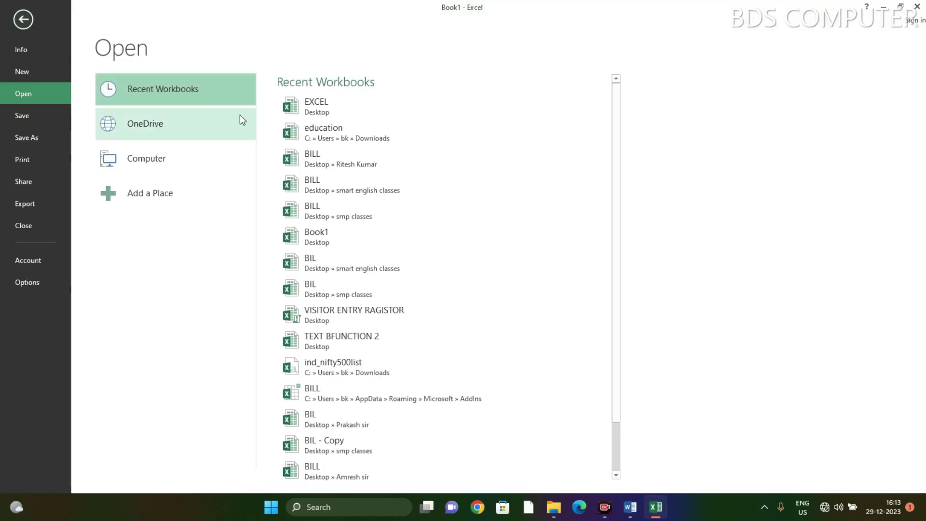
click(326, 100)
drag(154, 172, 154, 184)
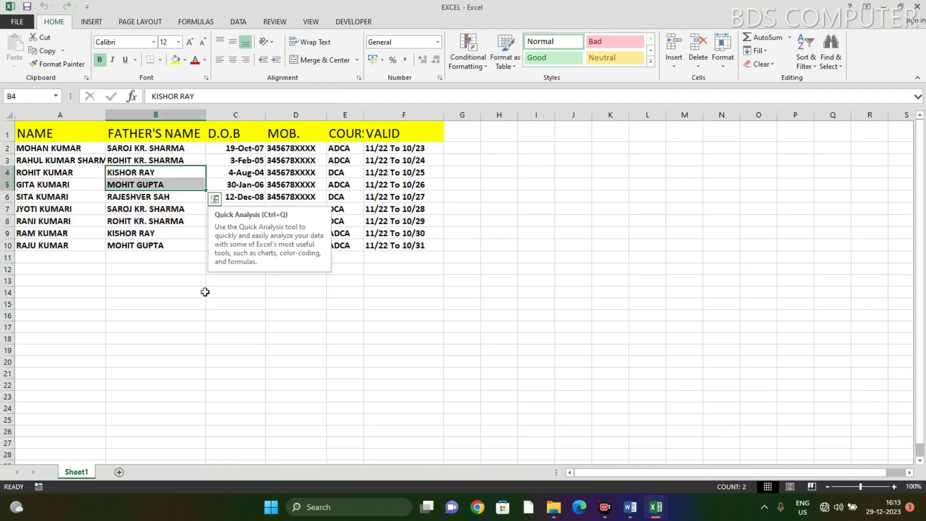
click(339, 291)
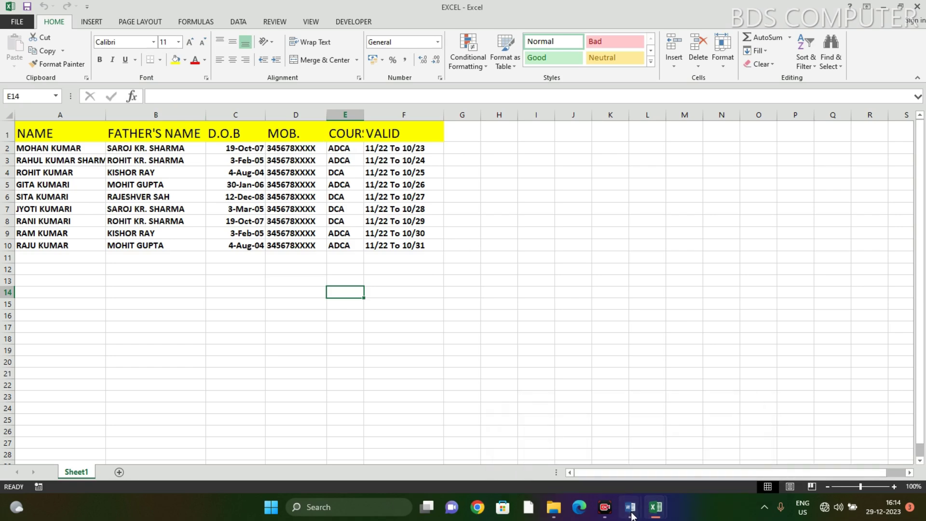
click(695, 448)
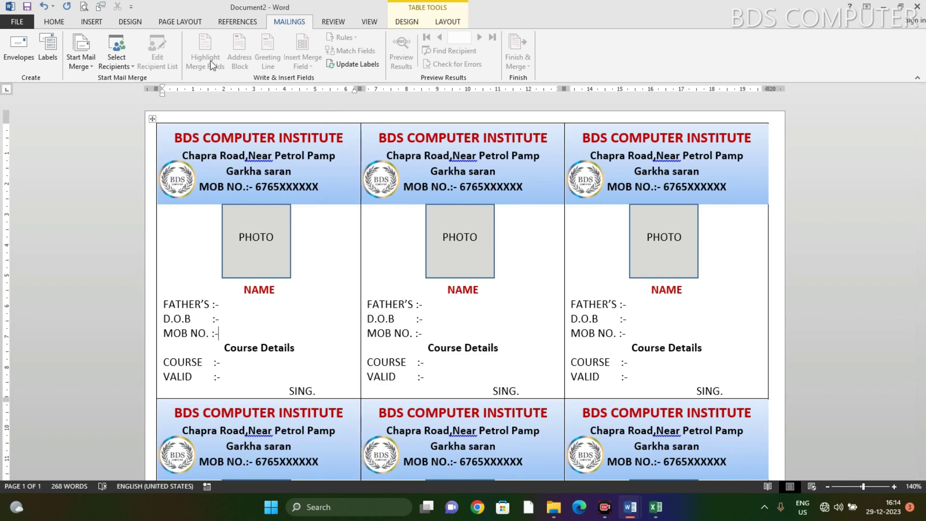
- Use Sheet1$ of the EXCEL workbook on the Desktop as the existing recipient list
click(132, 63)
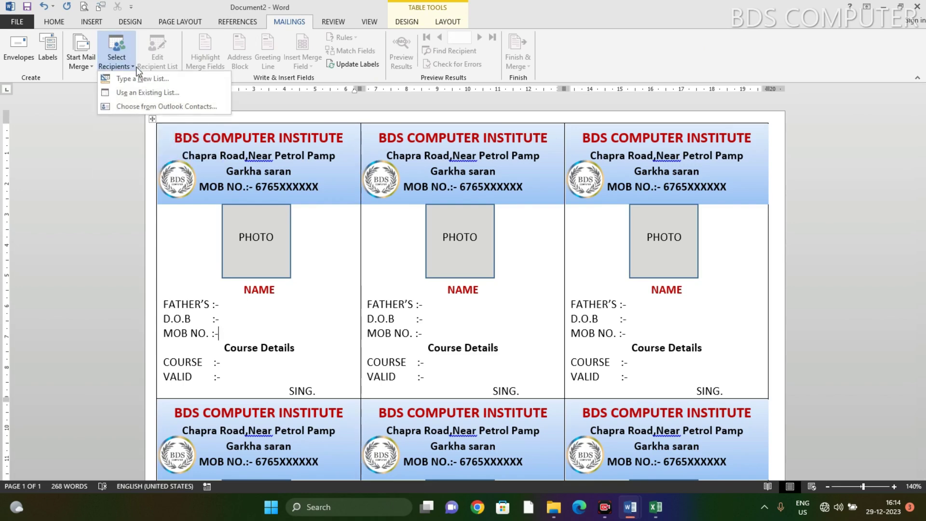
click(178, 93)
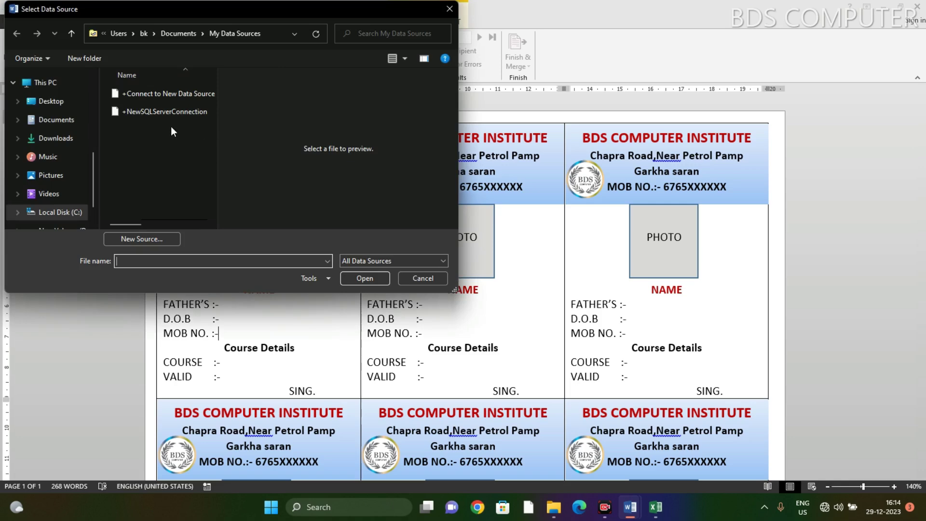
click(70, 105)
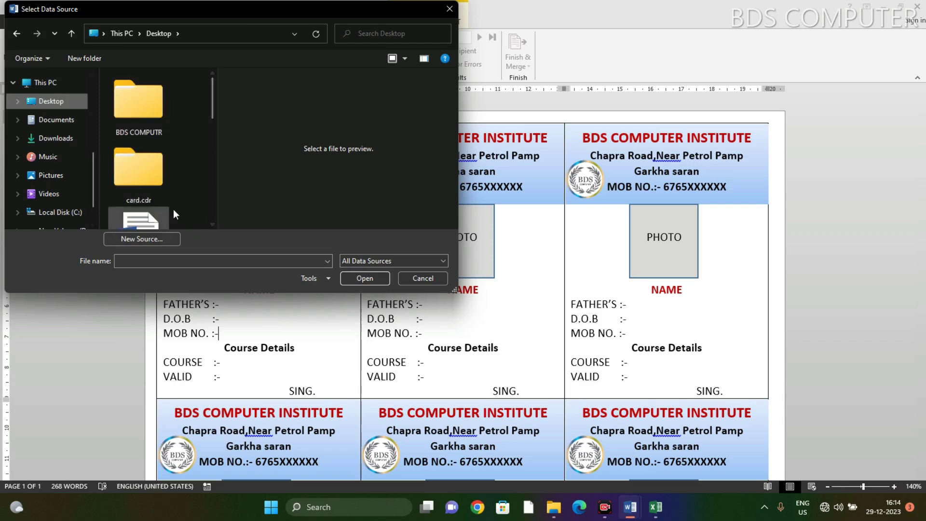
mouse_move(211, 111)
mouse_down()
mouse_move(213, 144)
mouse_move(202, 149)
mouse_up()
click(132, 106)
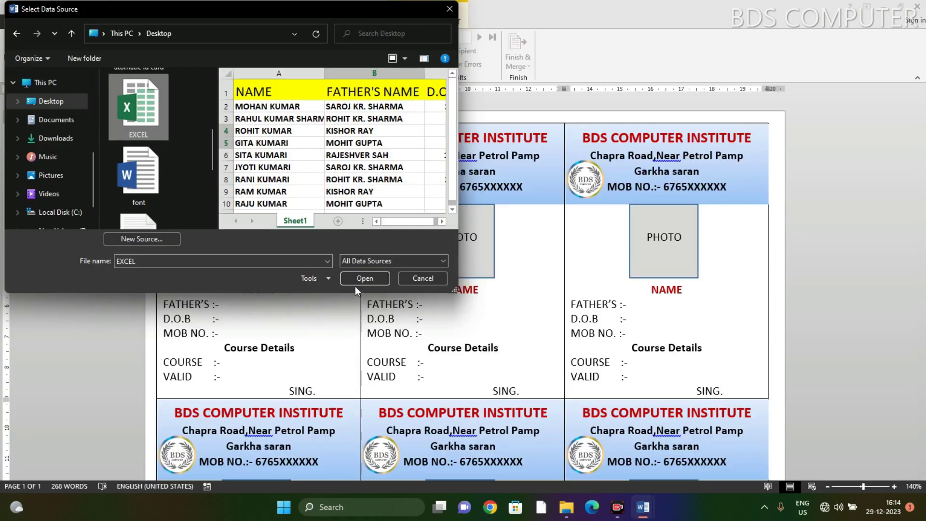
click(357, 279)
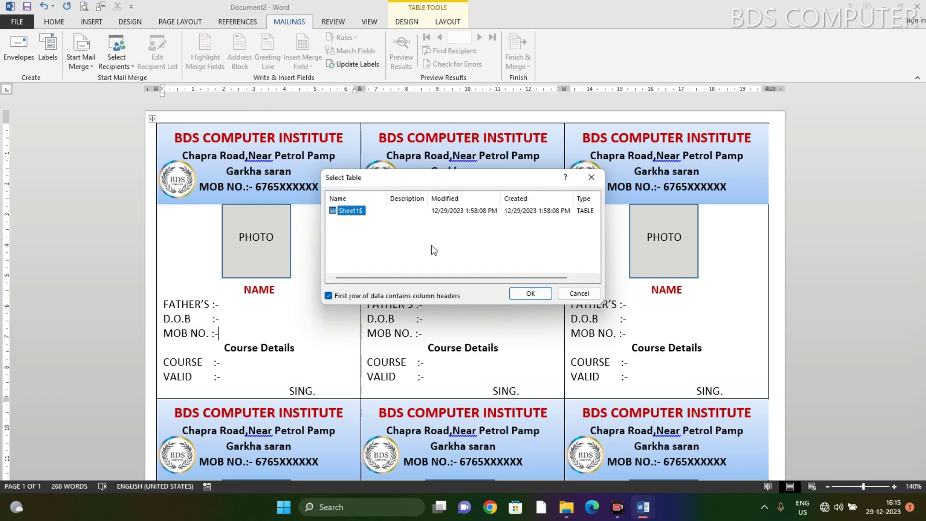
click(530, 295)
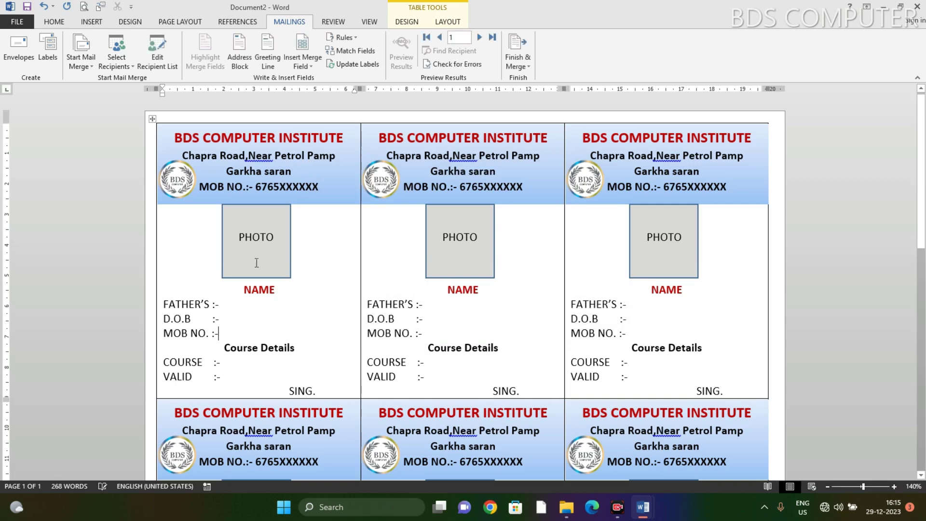
click(315, 65)
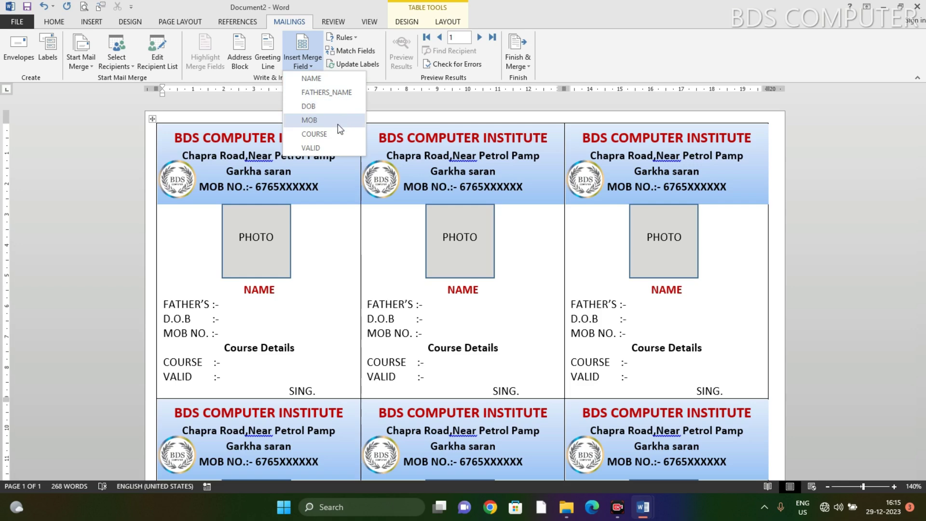
- Replace the placeholder NAME in the first card with the «NAME» merge field and centre it
click(283, 295)
double_click(268, 288)
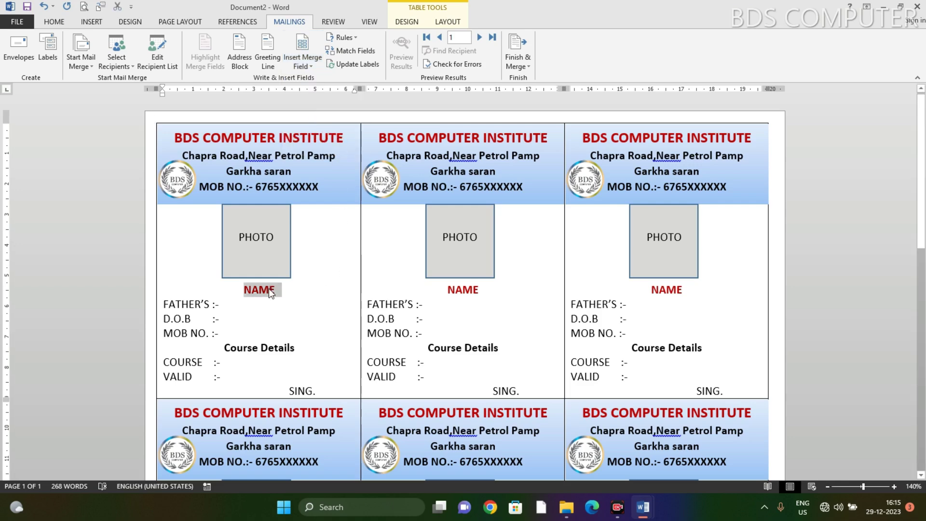
click(304, 62)
click(311, 79)
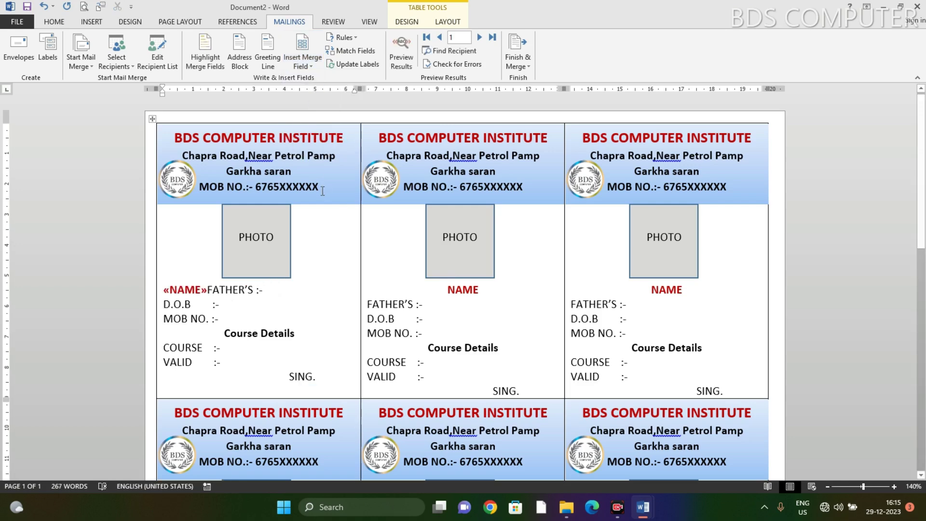
key(Return)
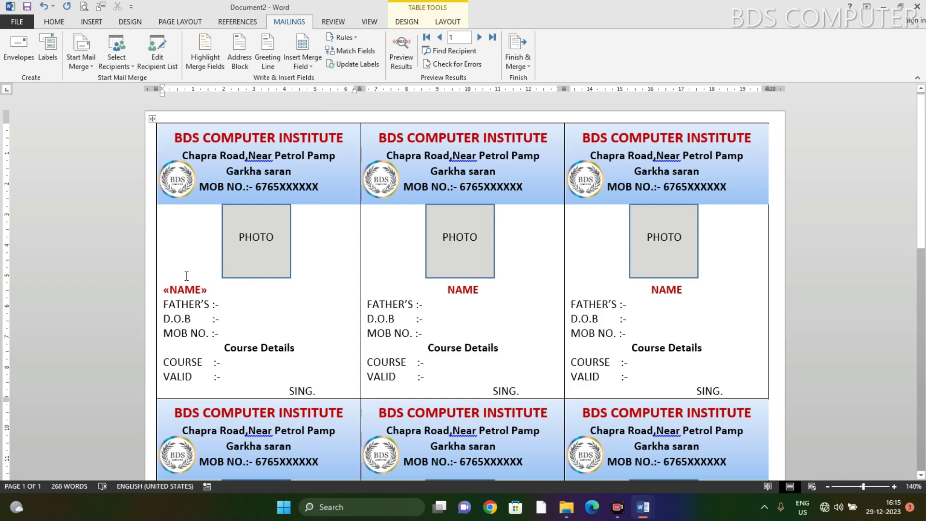
click(159, 291)
click(185, 289)
drag(212, 291, 185, 291)
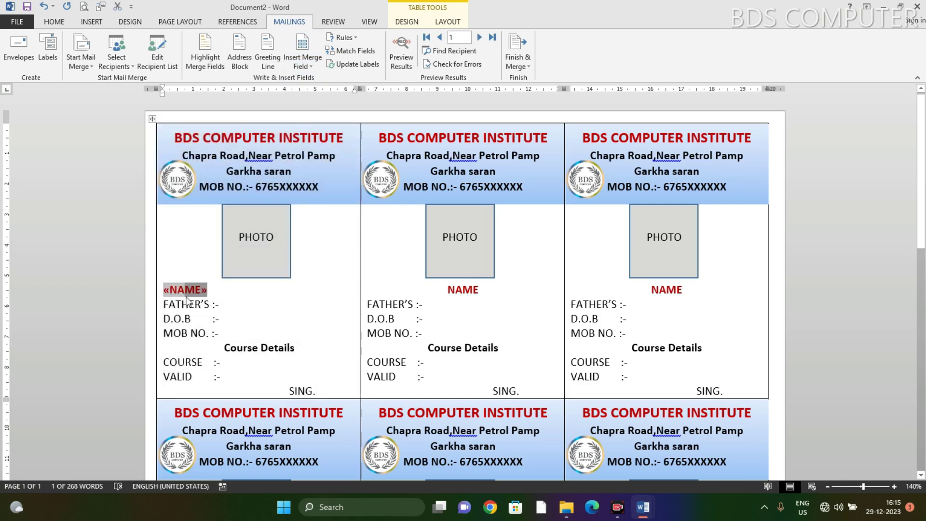
key(ctrl+e)
- Insert the «FATHERS_NAME» and «DOB» fields after the FATHER'S :- and D.O.B :- labels
click(234, 307)
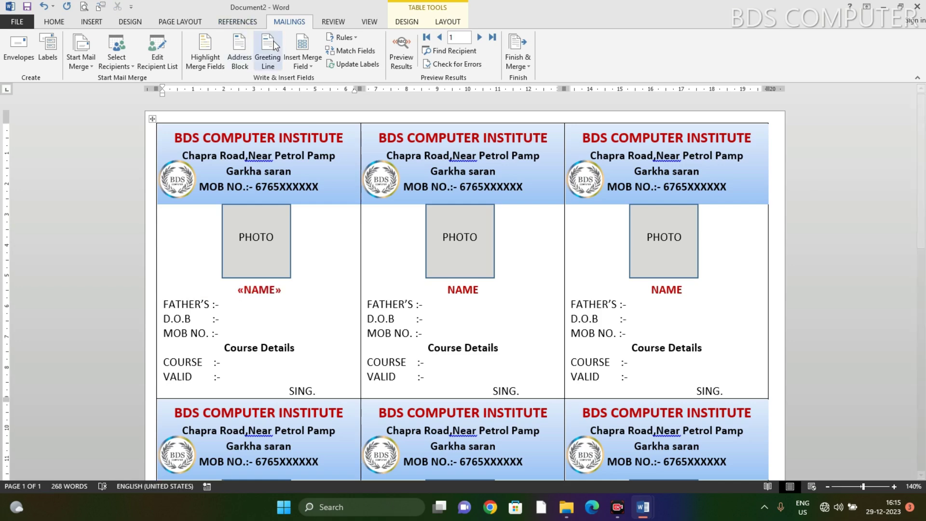
click(302, 67)
click(318, 88)
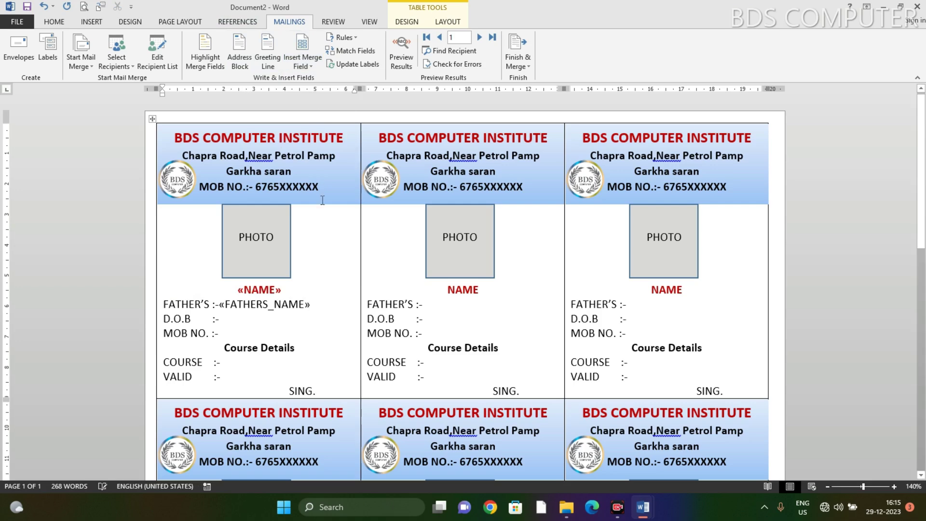
click(231, 321)
click(303, 65)
click(314, 107)
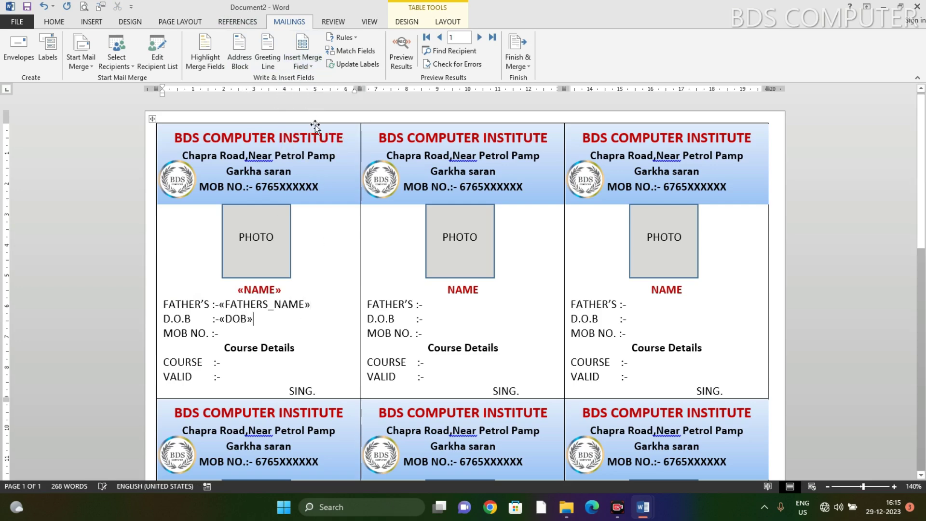
- Insert the «MOB», «COURSE» and «VALID» fields after the MOB NO., COURSE and VALID labels
click(233, 338)
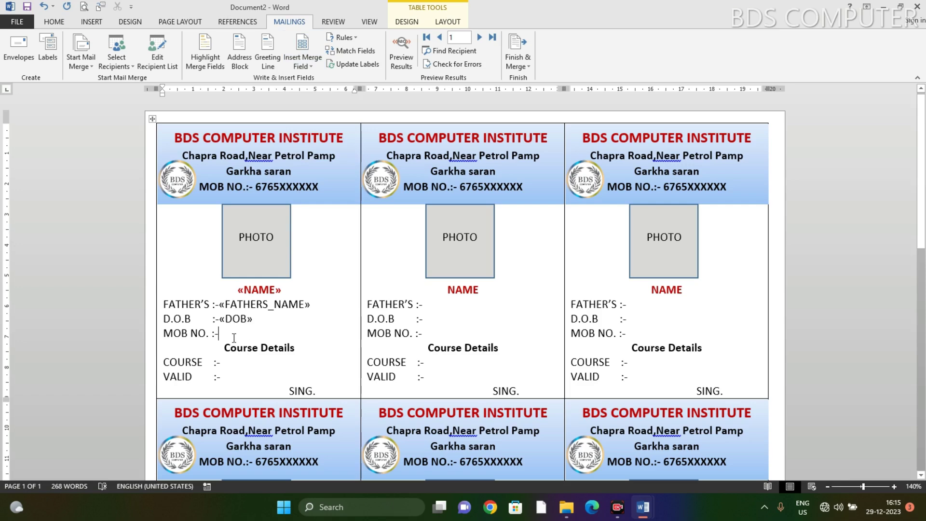
click(309, 63)
click(315, 121)
click(314, 66)
click(314, 134)
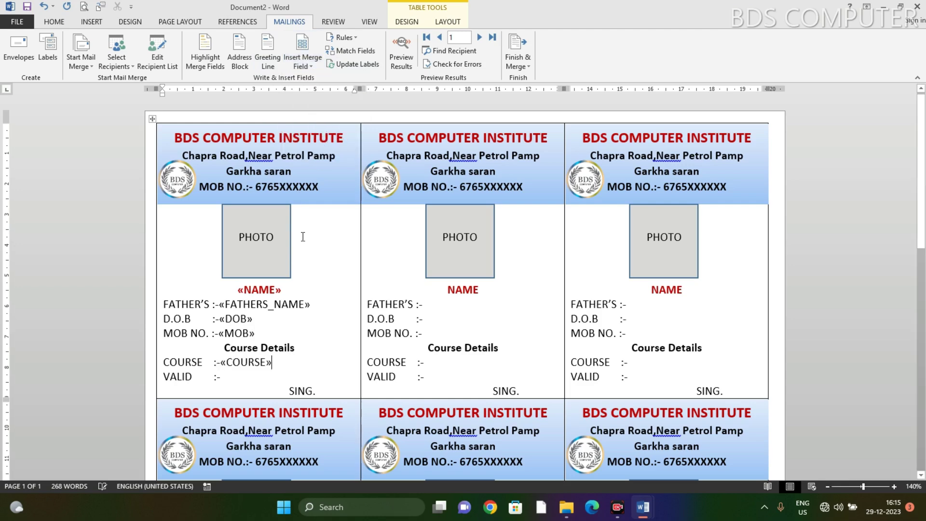
click(241, 377)
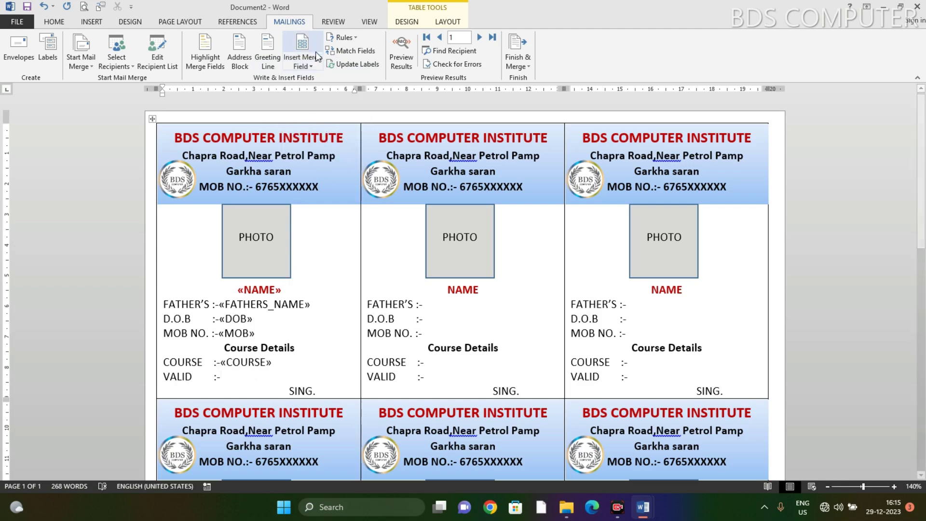
click(312, 68)
click(329, 150)
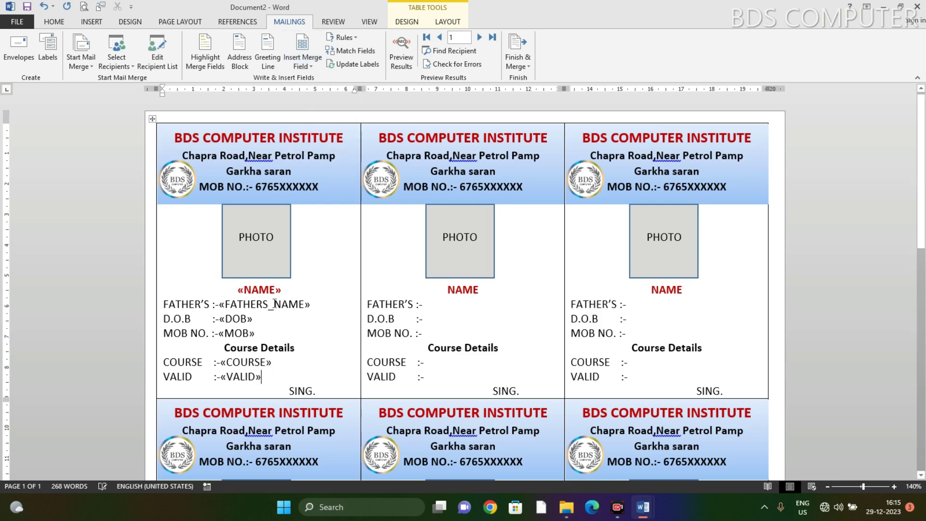
drag(261, 333, 164, 304)
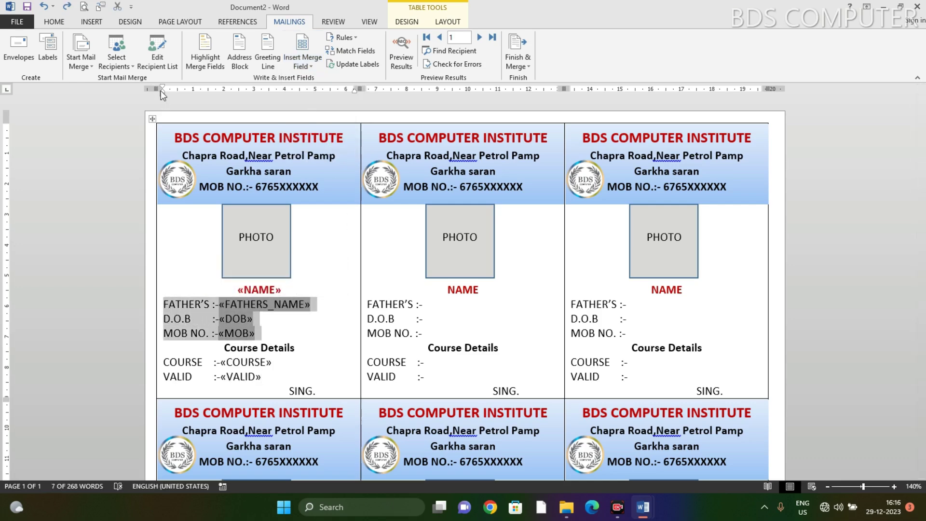
- Drag the ruler's left-indent marker to align the father, DOB, mobile, COURSE and VALID values
drag(162, 90, 181, 89)
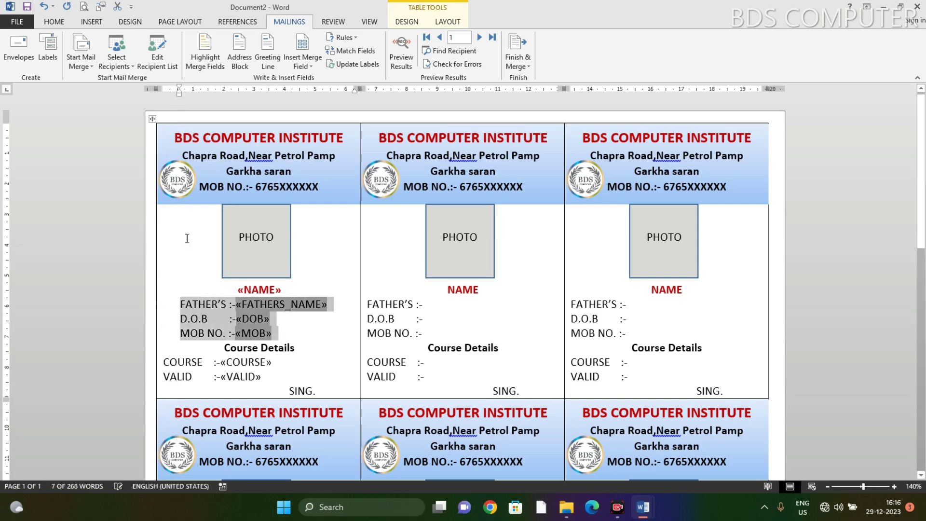
click(155, 361)
click(195, 376)
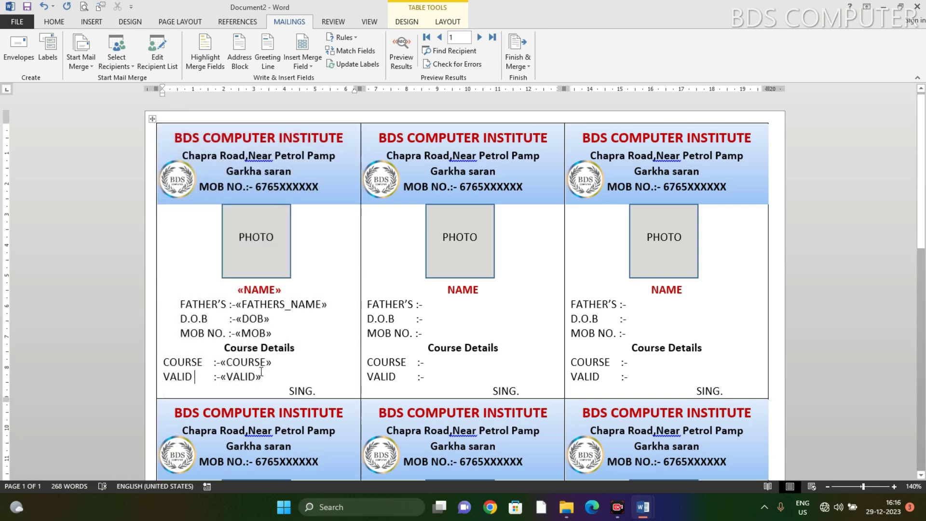
drag(267, 376, 166, 361)
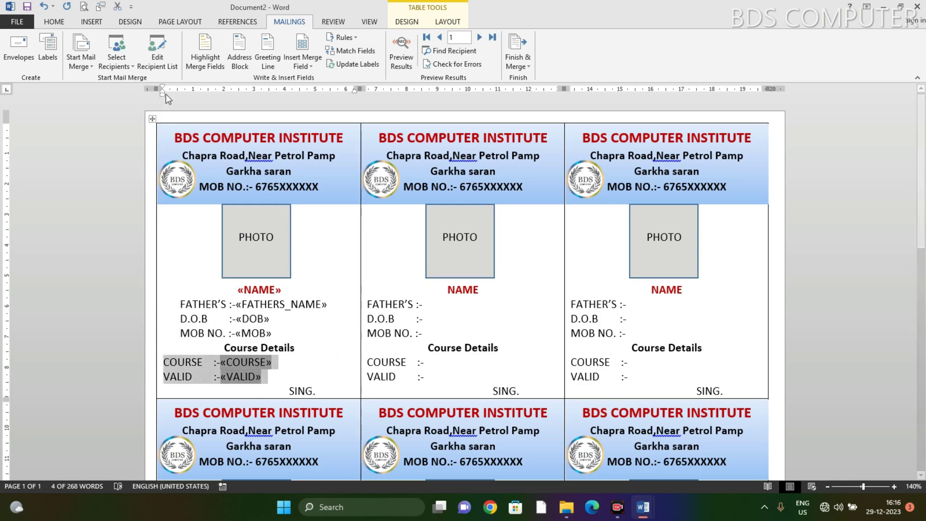
drag(163, 88, 183, 94)
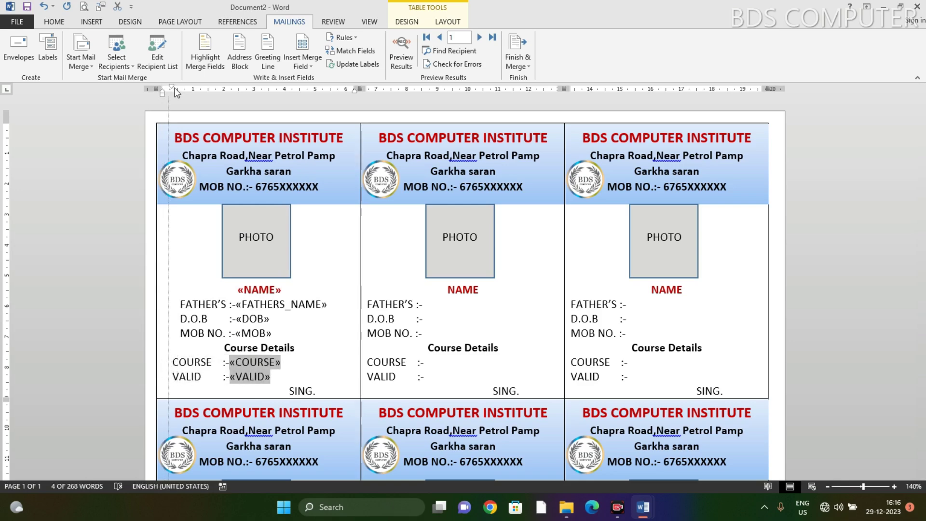
click(314, 365)
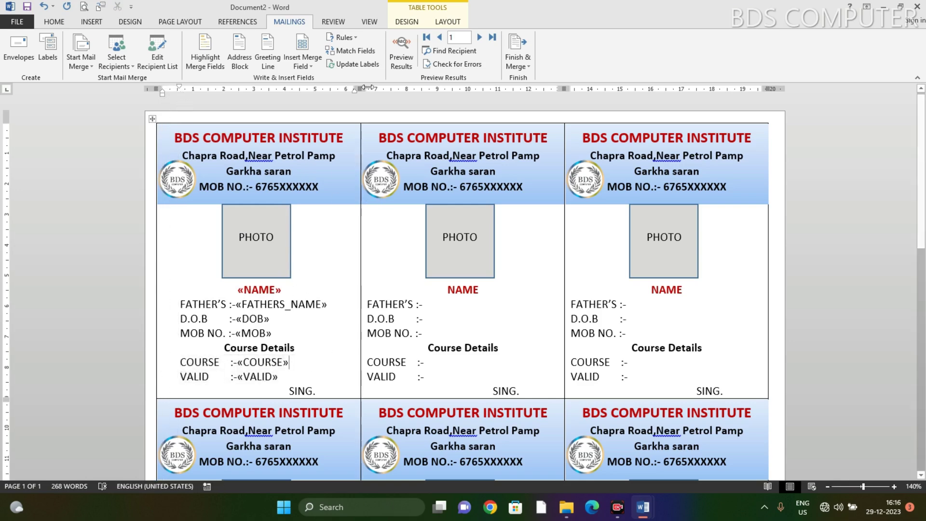
- Update Labels to copy the fields to every card, then preview results with real student data
click(354, 60)
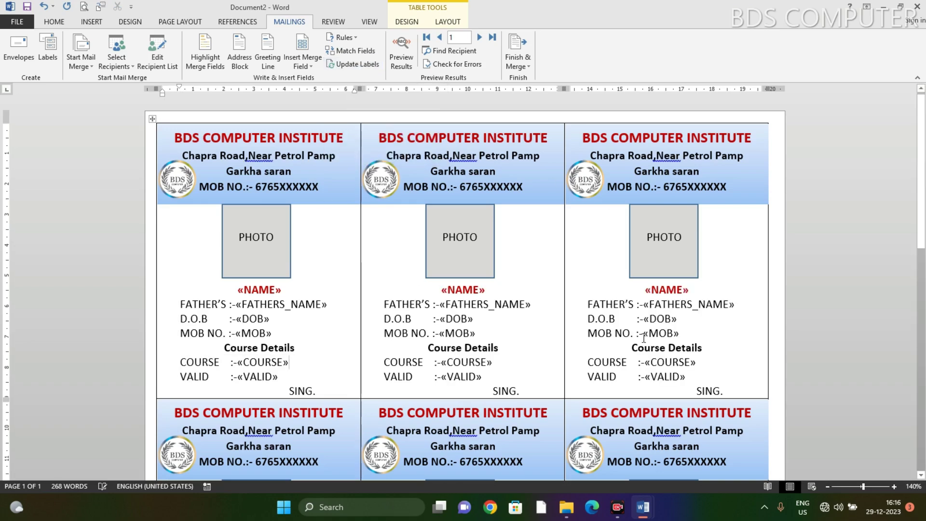
scroll(644, 338, down, 5)
scroll(631, 341, down, 2)
scroll(626, 338, down, 2)
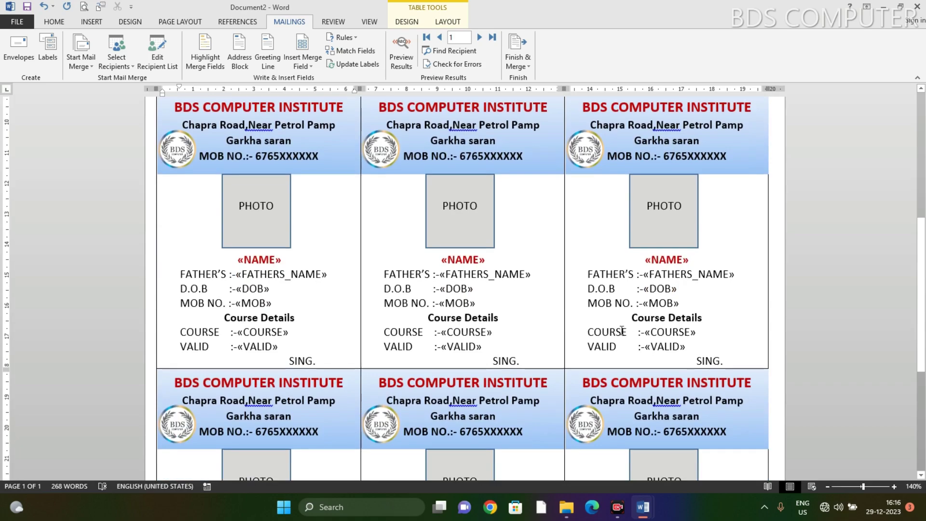
scroll(622, 330, up, 4)
scroll(530, 314, up, 3)
scroll(434, 289, up, 2)
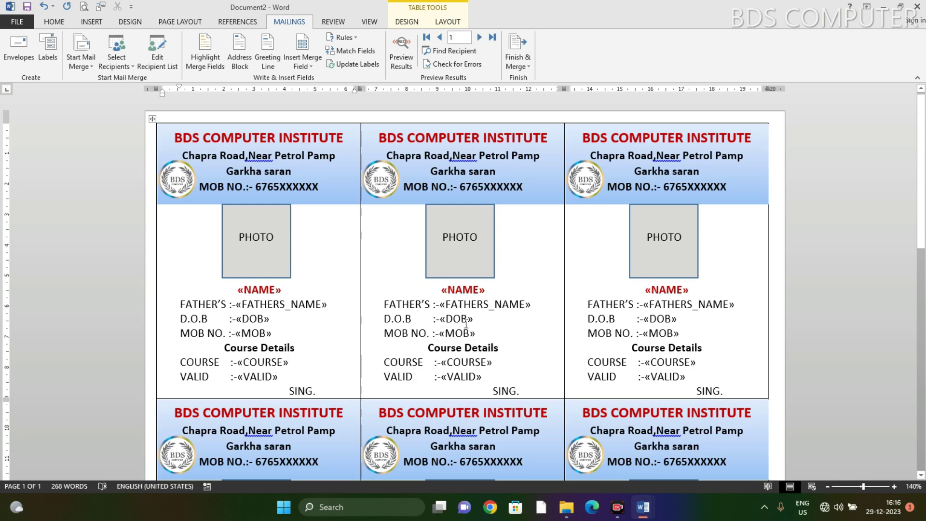
click(401, 60)
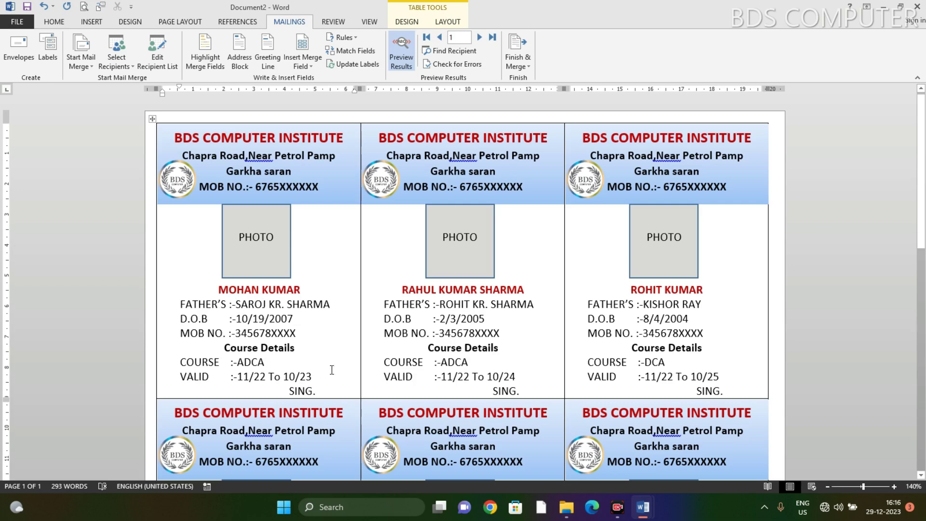
- Merge all records into a new editable document via Edit Individual Documents
click(523, 65)
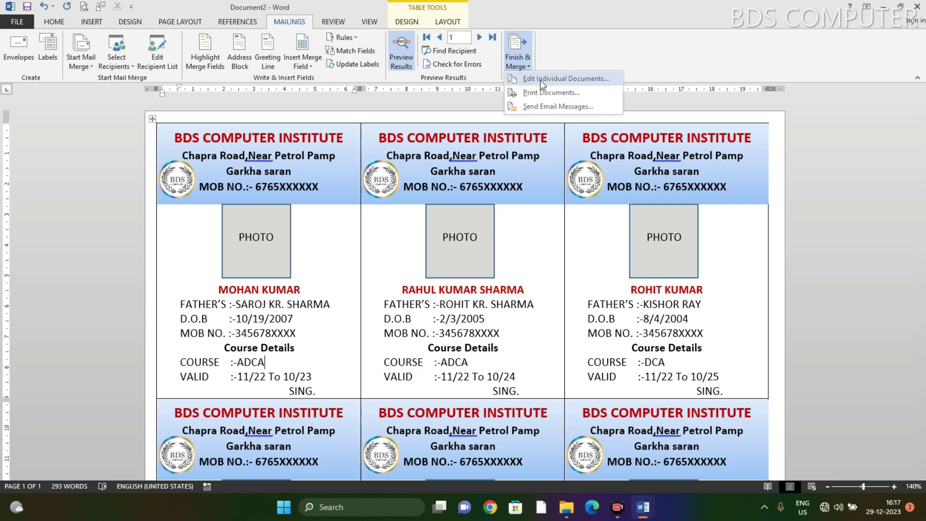
click(540, 80)
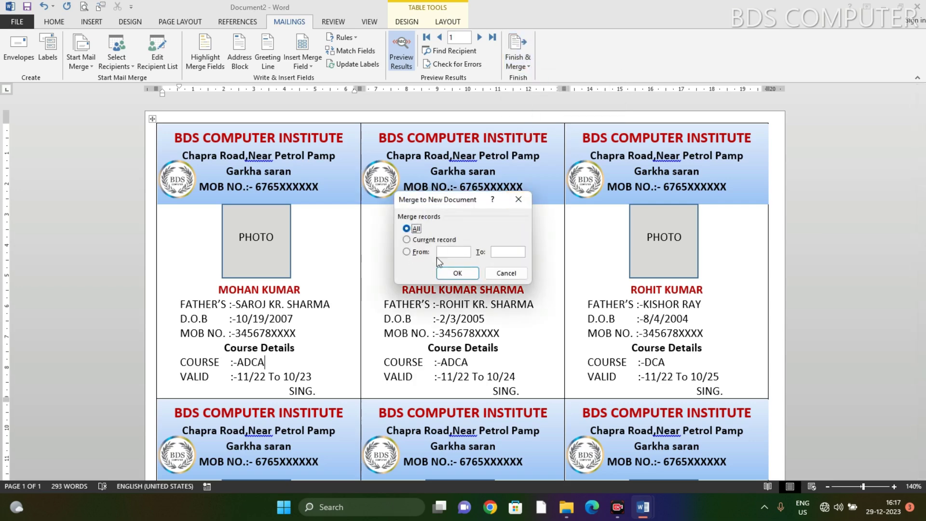
click(456, 273)
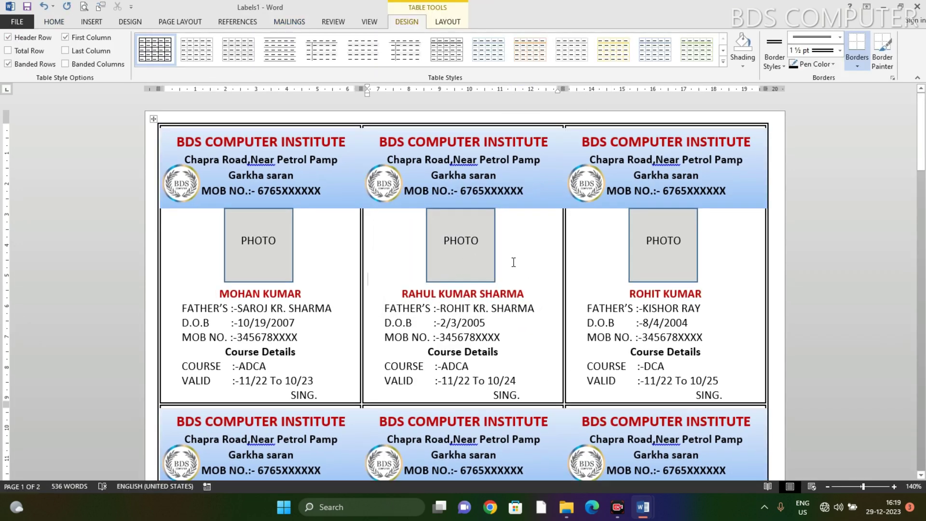
- Undo the thick table borders in the merged document and select the whole label table
key(ctrl+z)
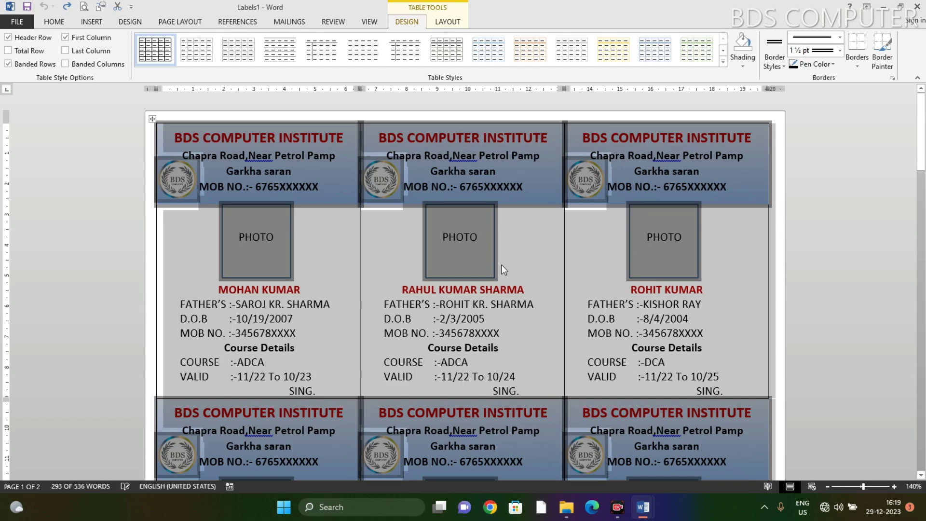
click(547, 262)
click(352, 180)
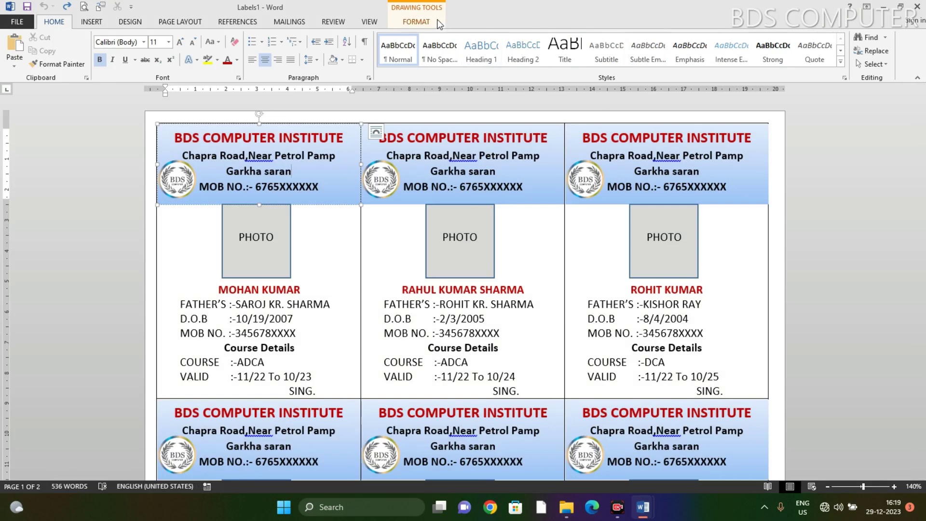
click(369, 248)
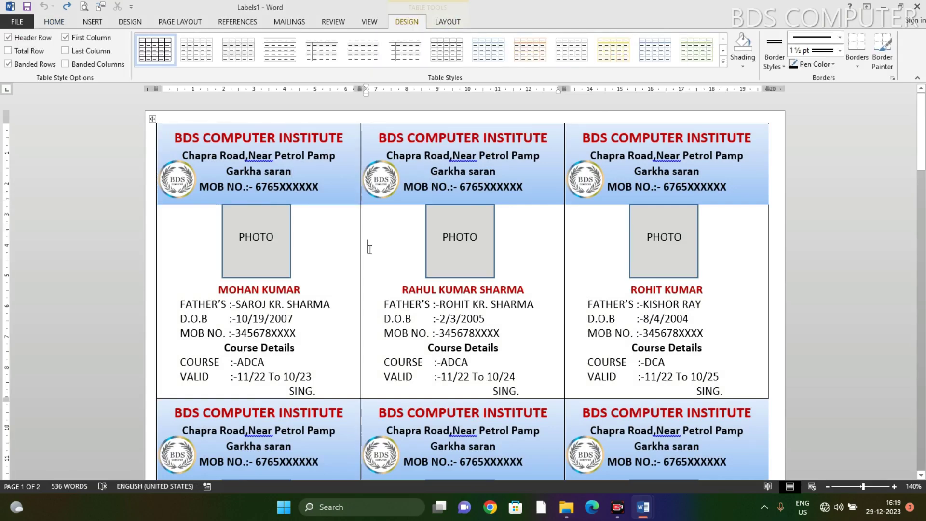
click(152, 119)
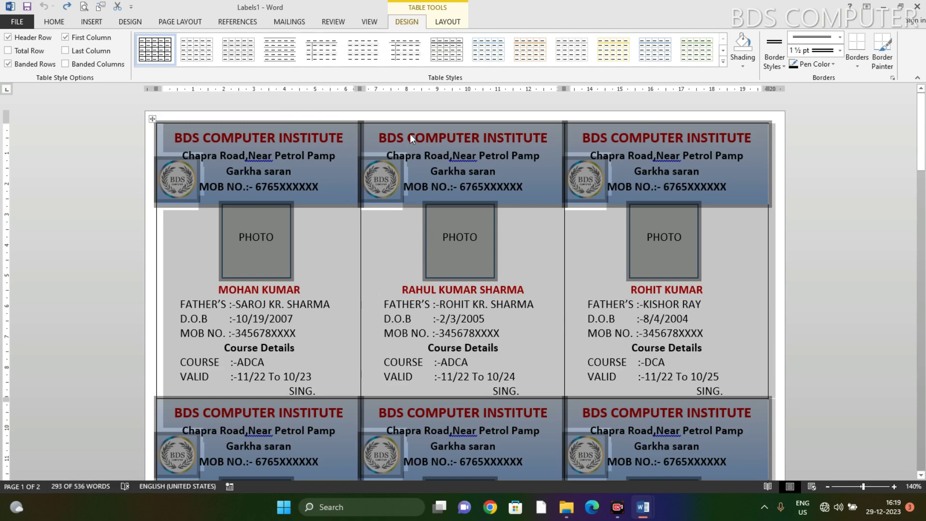
- Apply 1½ pt All borders to the whole label table in Borders and Shading
click(858, 67)
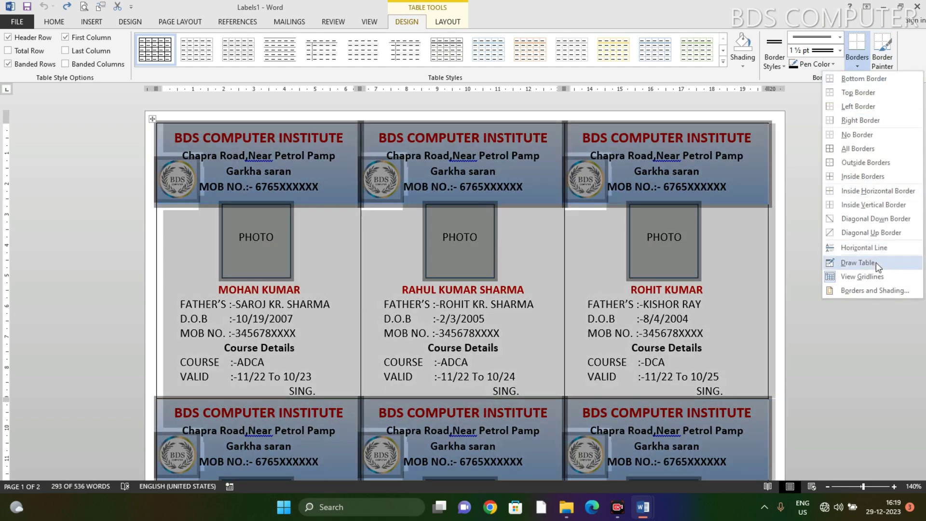
click(872, 292)
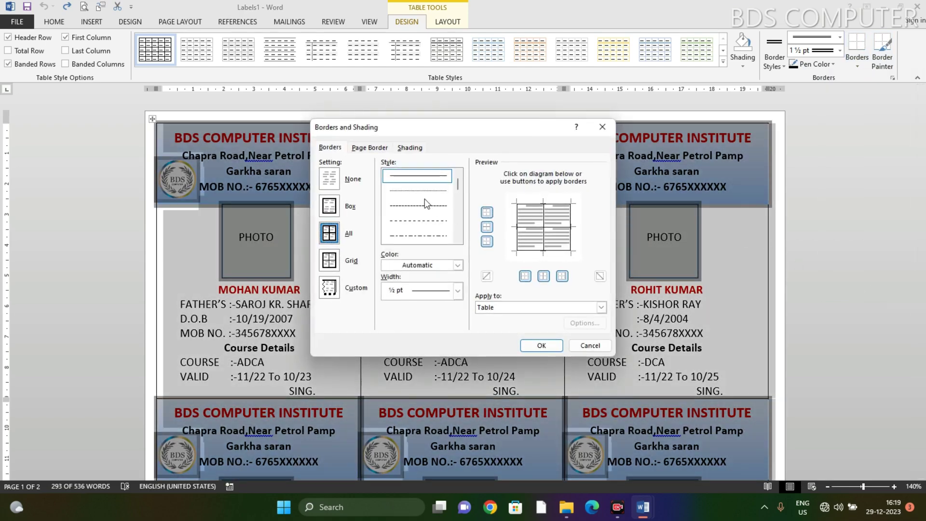
click(457, 290)
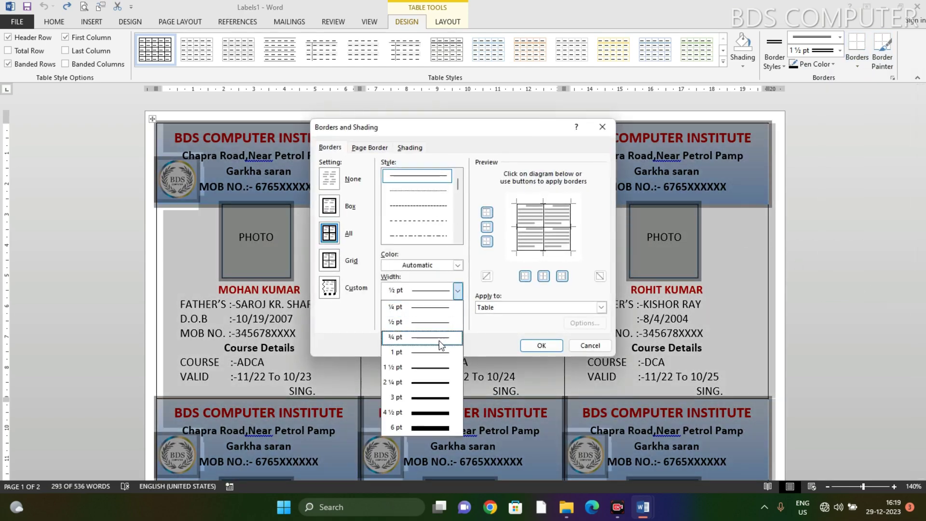
click(430, 367)
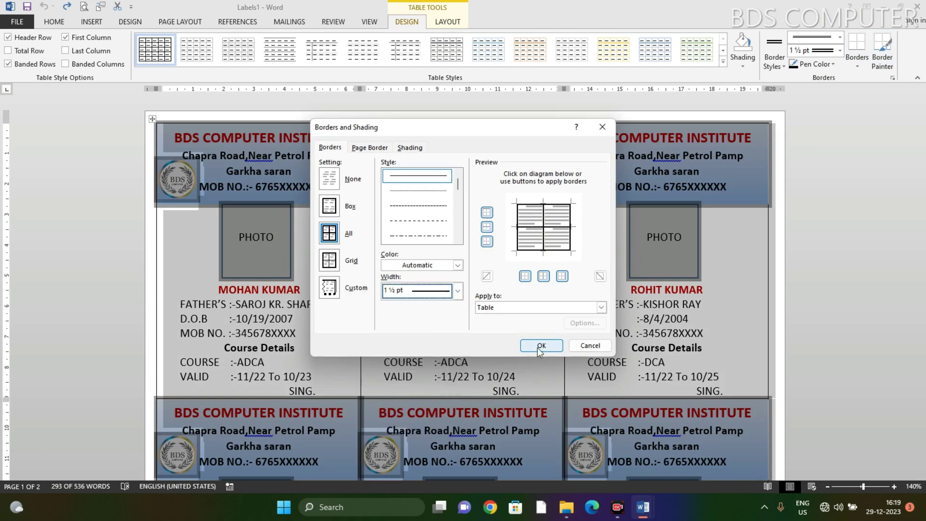
click(540, 347)
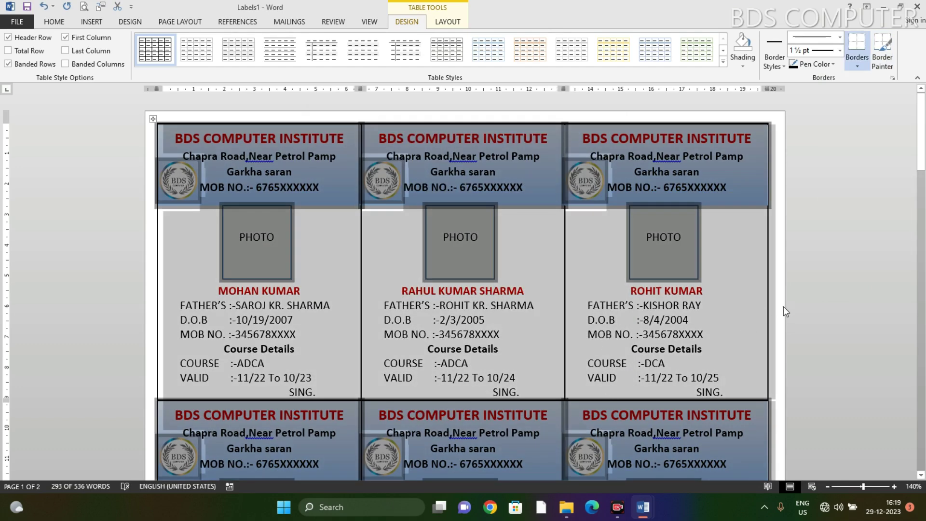
click(784, 311)
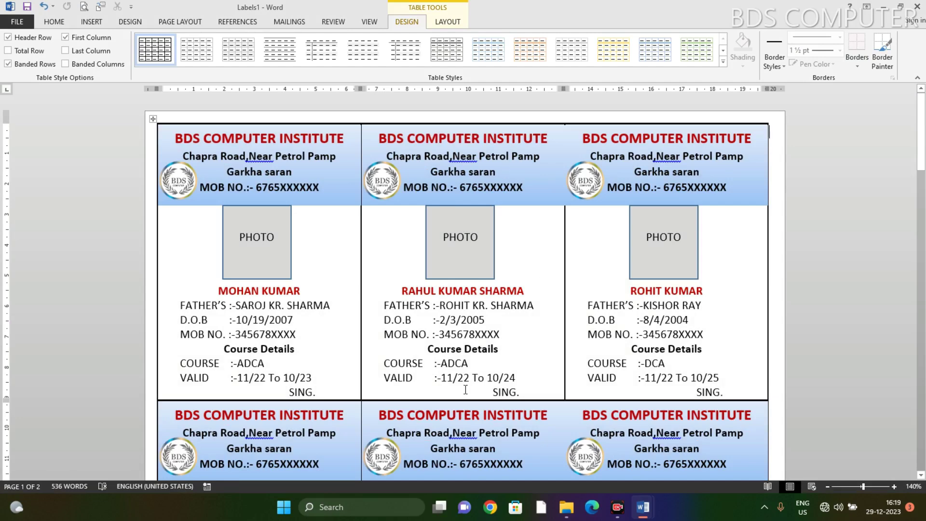
scroll(528, 445, down, 3)
scroll(522, 344, down, 2)
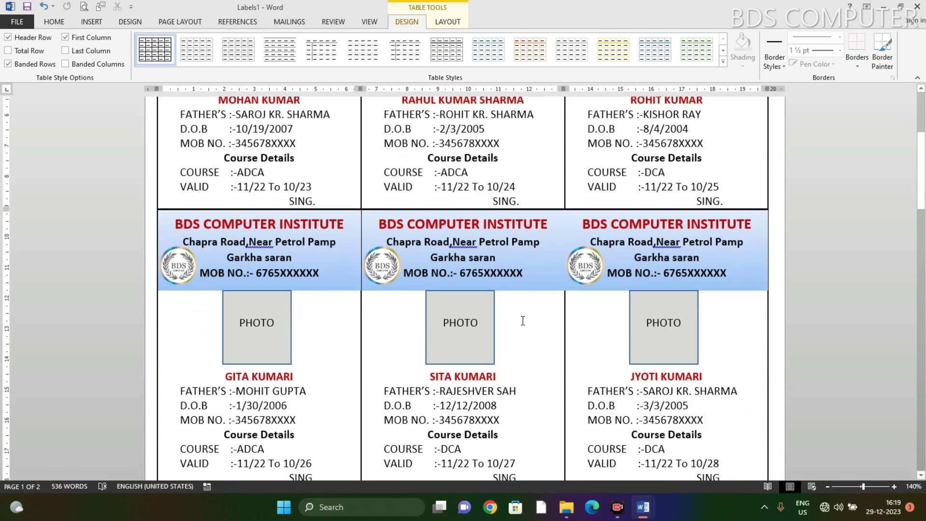
scroll(528, 322, down, 2)
scroll(533, 323, down, 2)
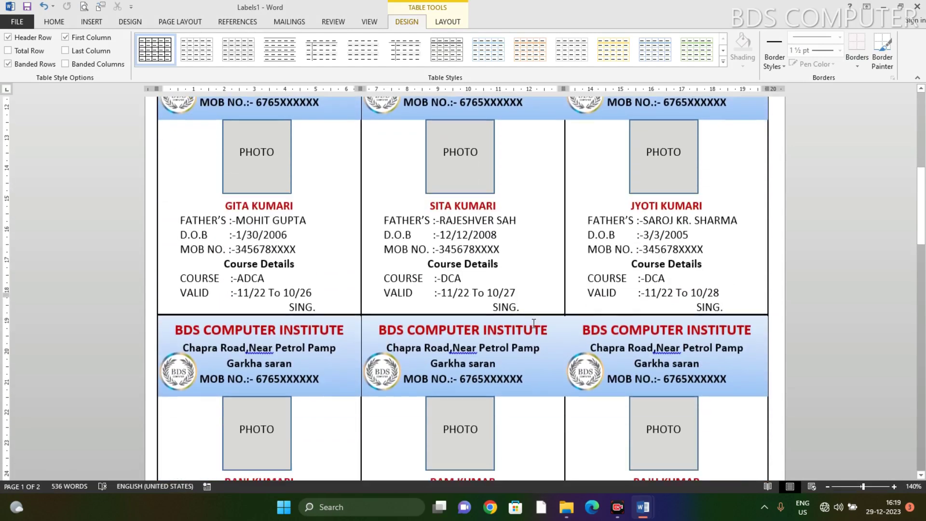
scroll(534, 323, down, 2)
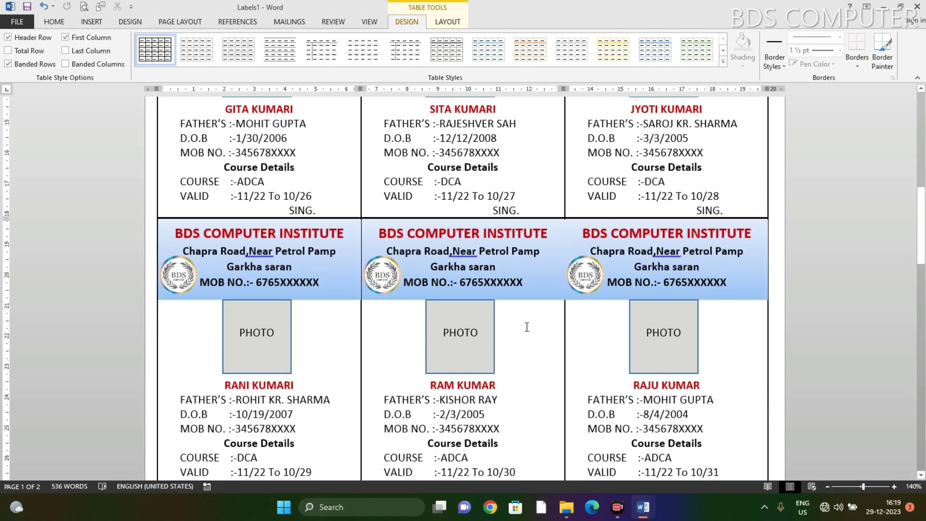
scroll(526, 327, up, 2)
scroll(525, 327, up, 1)
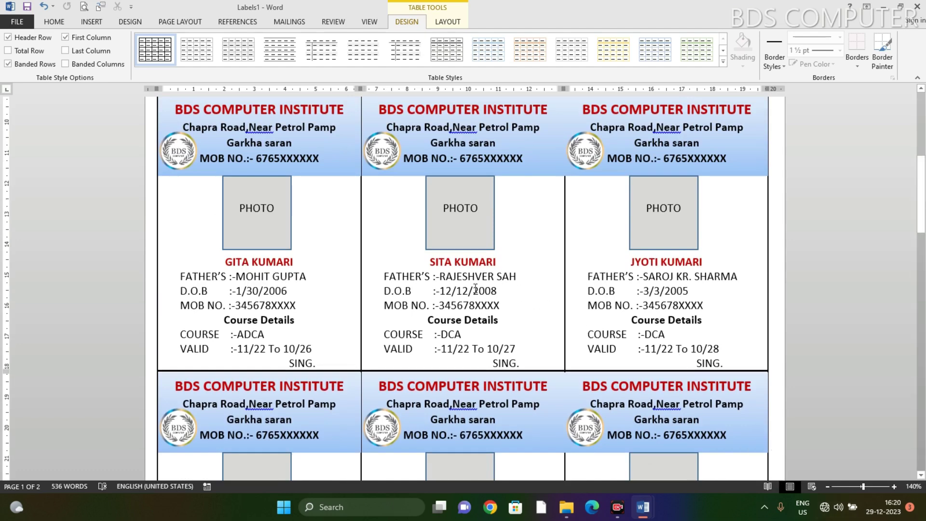
click(272, 214)
click(416, 22)
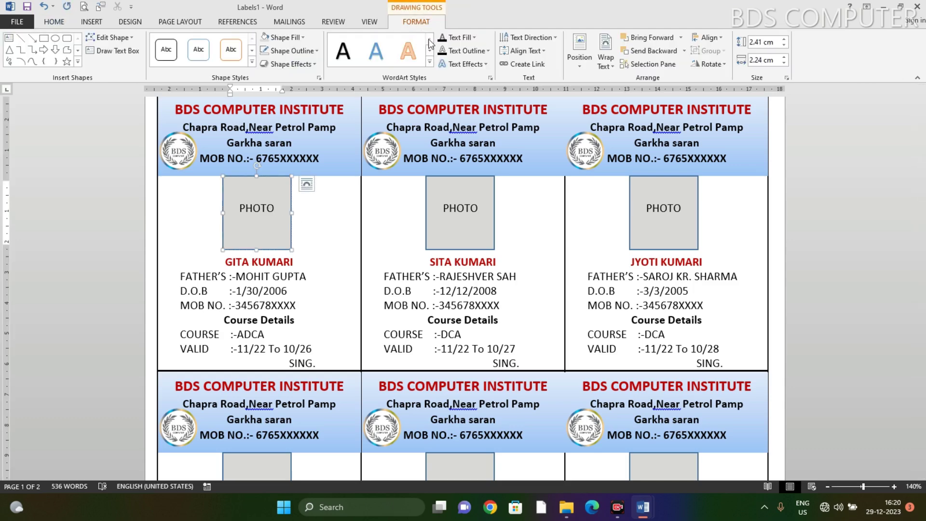
click(303, 37)
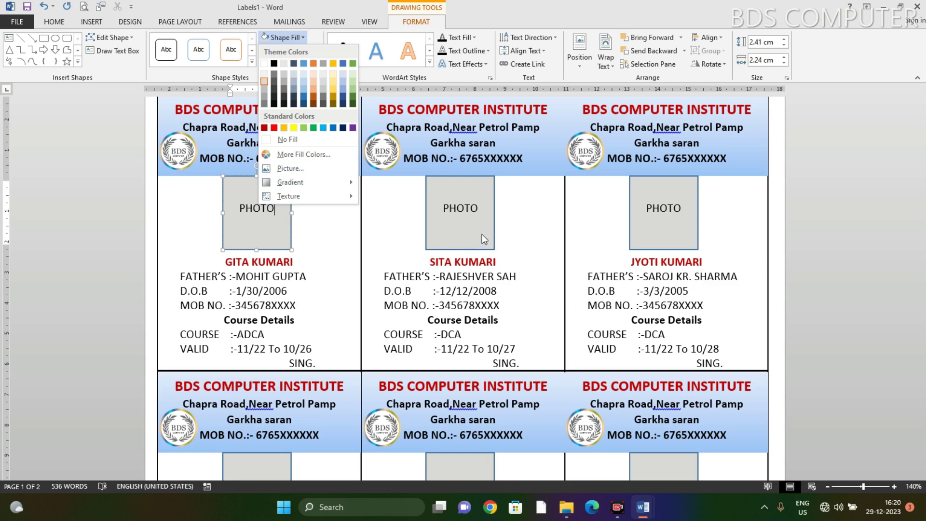
click(225, 225)
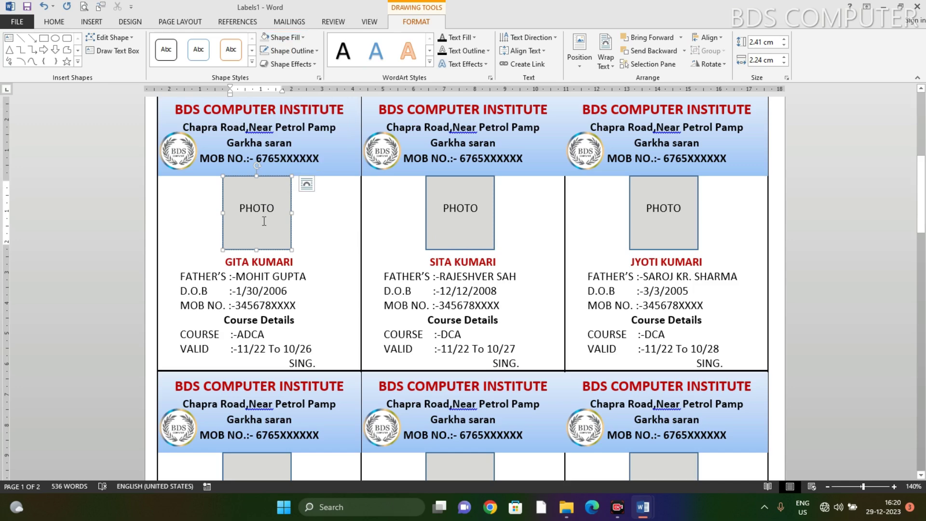
click(715, 385)
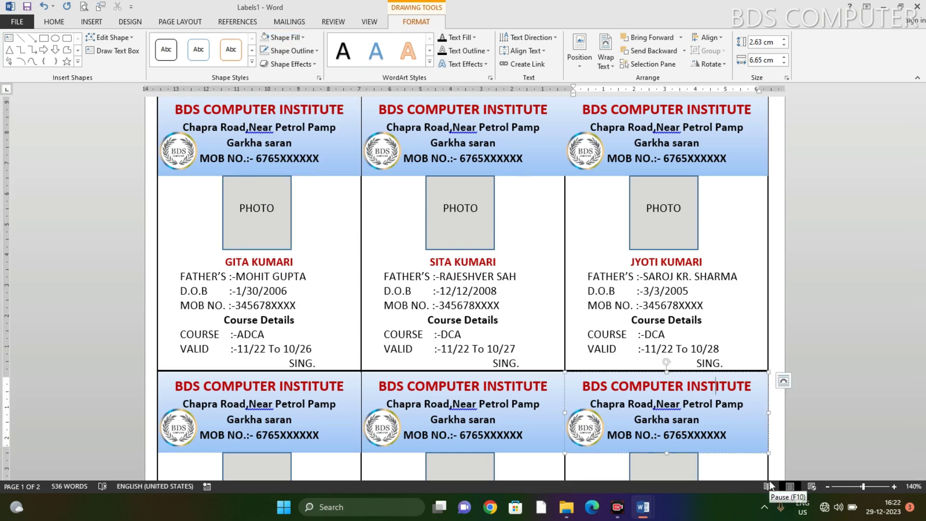